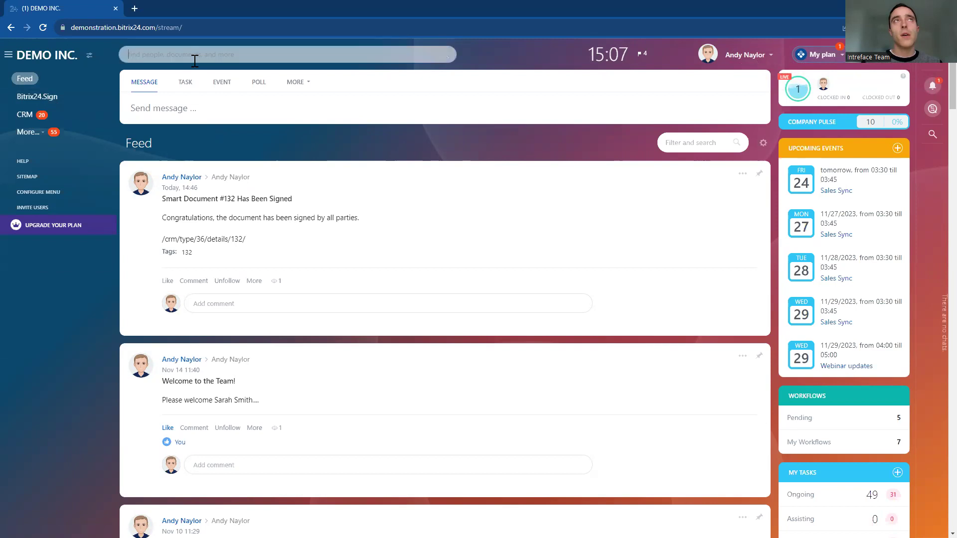
Try and clear a 'sign' search, open the Bitrix24.Sign Documents for signing board, and start a stage after Sent
text(sign)
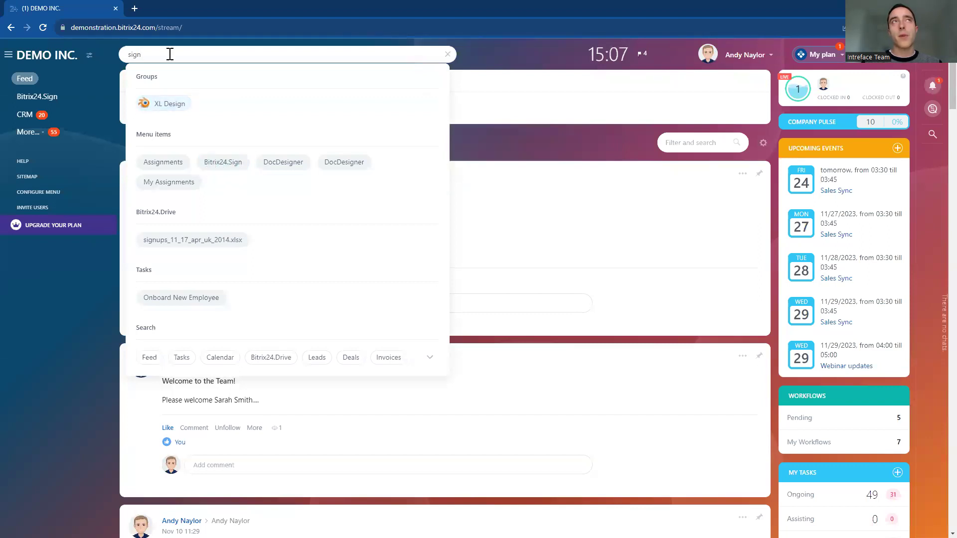
key(BackSpace)
key(BackSpace)
key(BackSpace)
key(BackSpace)
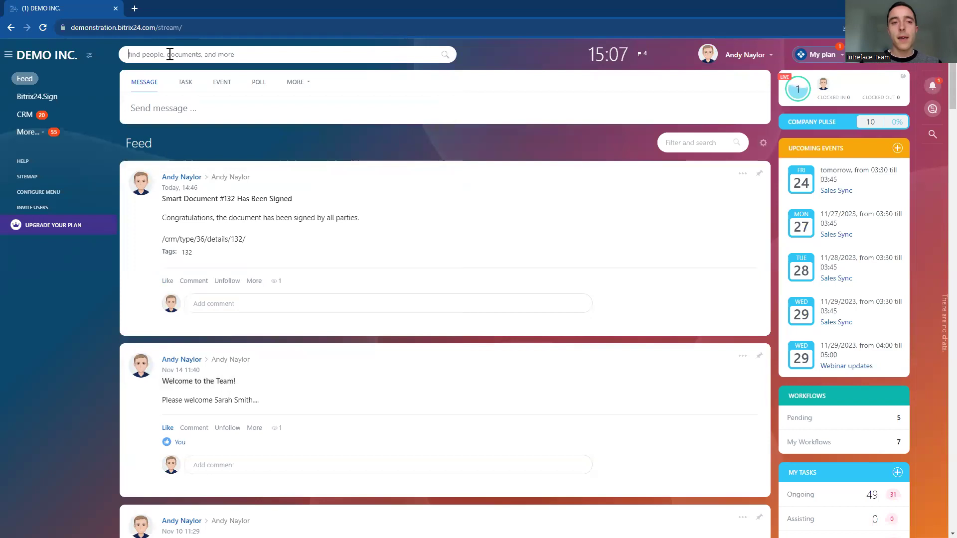
click(170, 53)
click(33, 103)
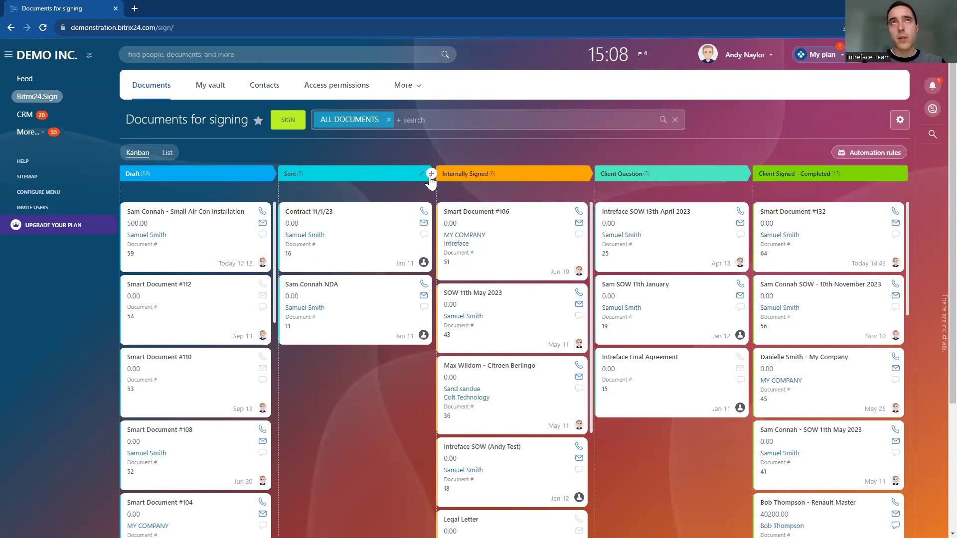
click(431, 173)
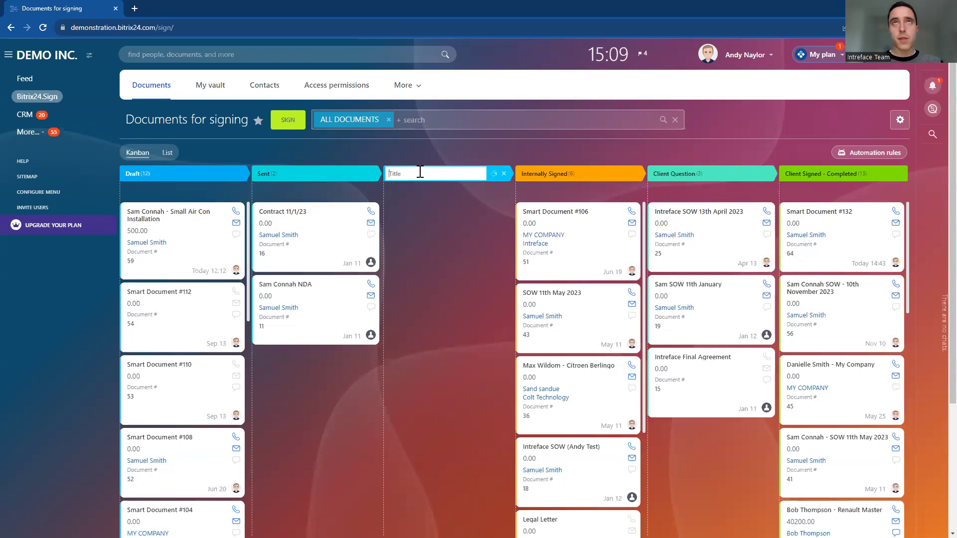
Name the new stage 'Awaiting Internal Signature', keeping its default colour
text(Awai)
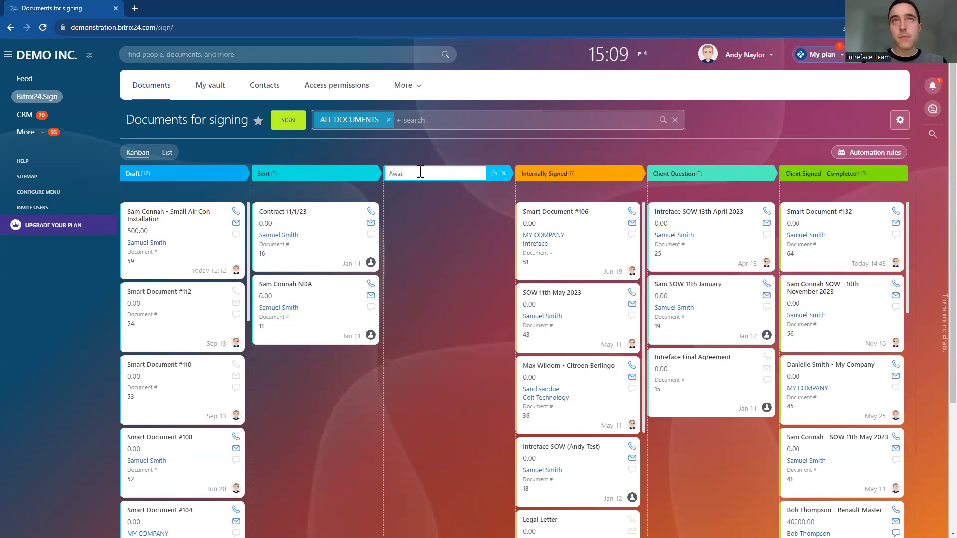
text(ting Internal)
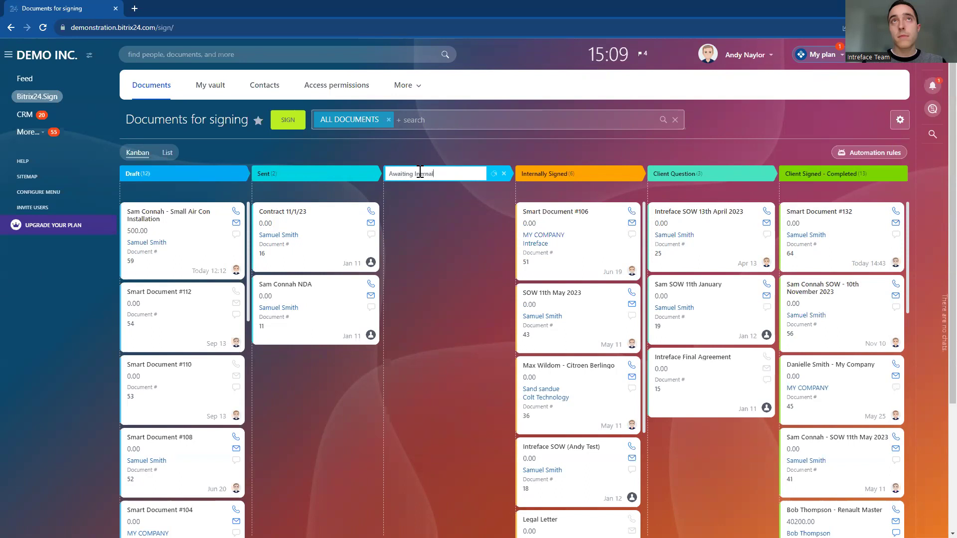
text( Signature)
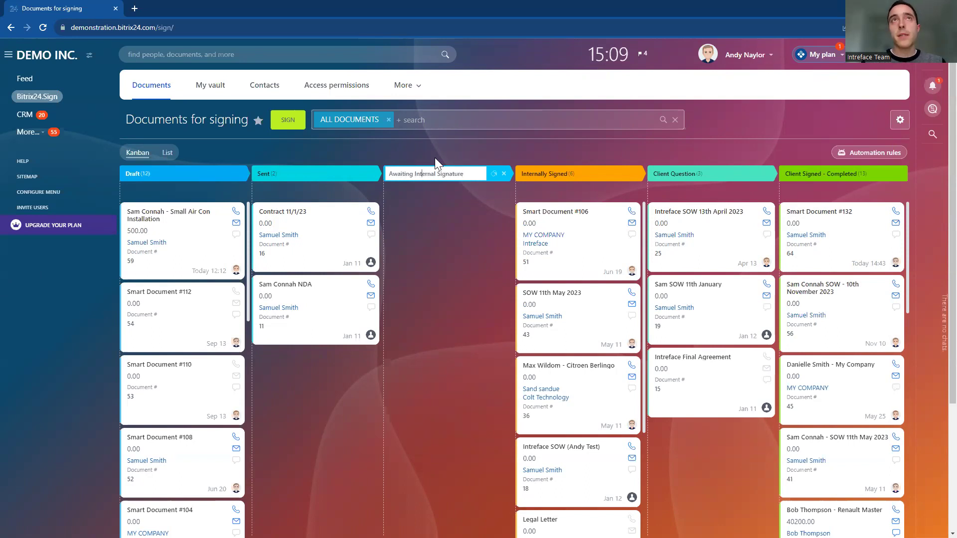
key(Return)
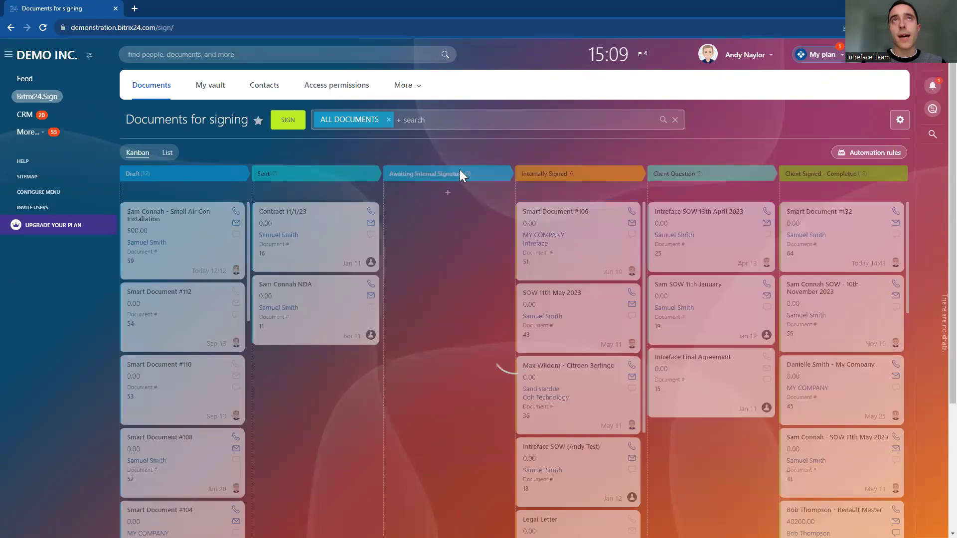
click(500, 174)
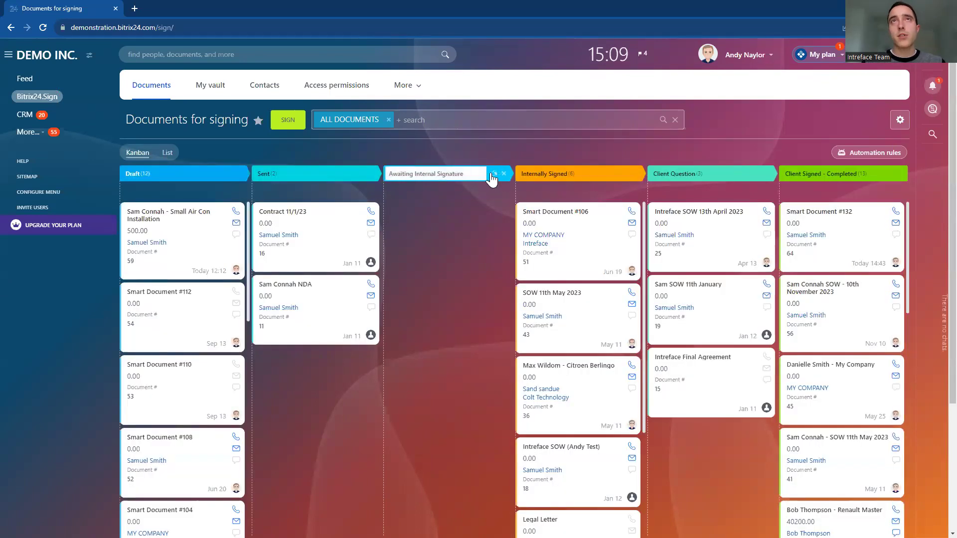
click(493, 175)
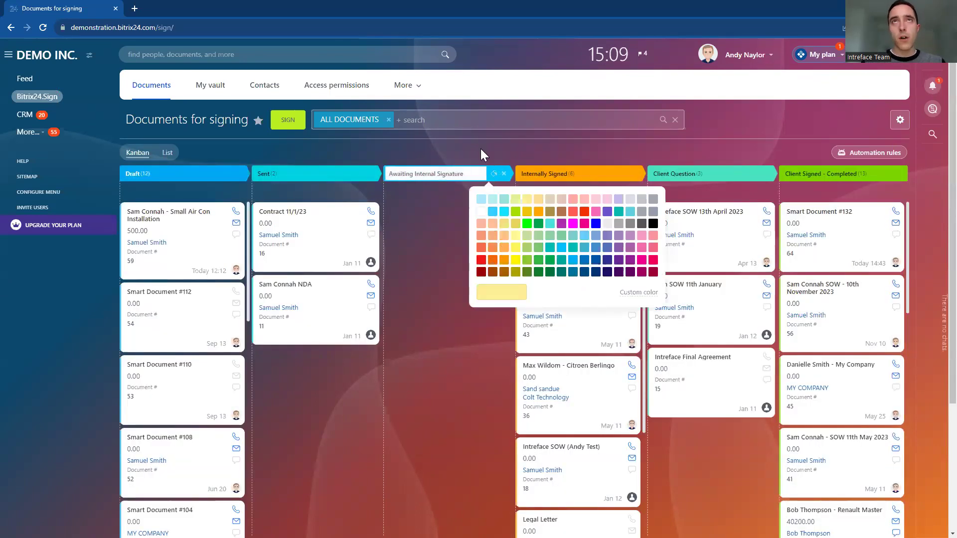
click(481, 151)
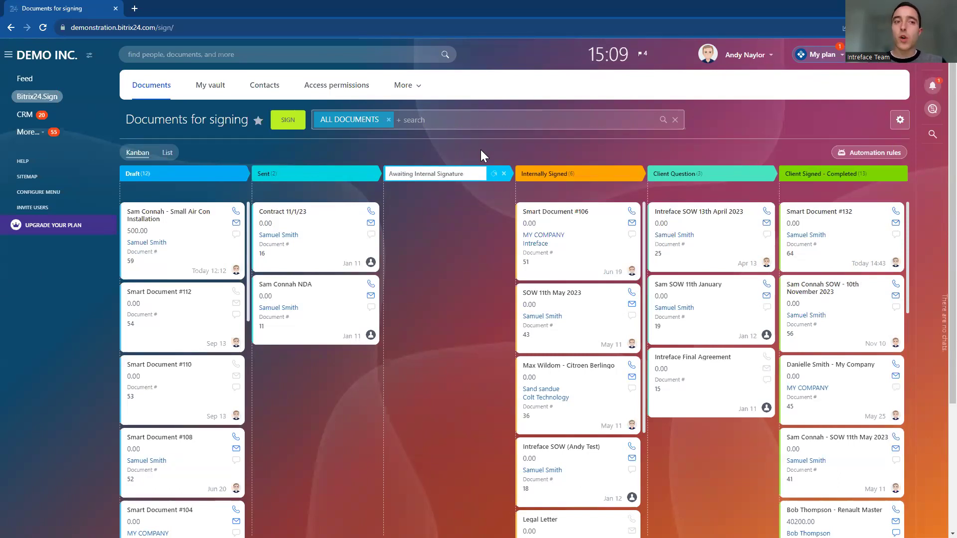
key(Return)
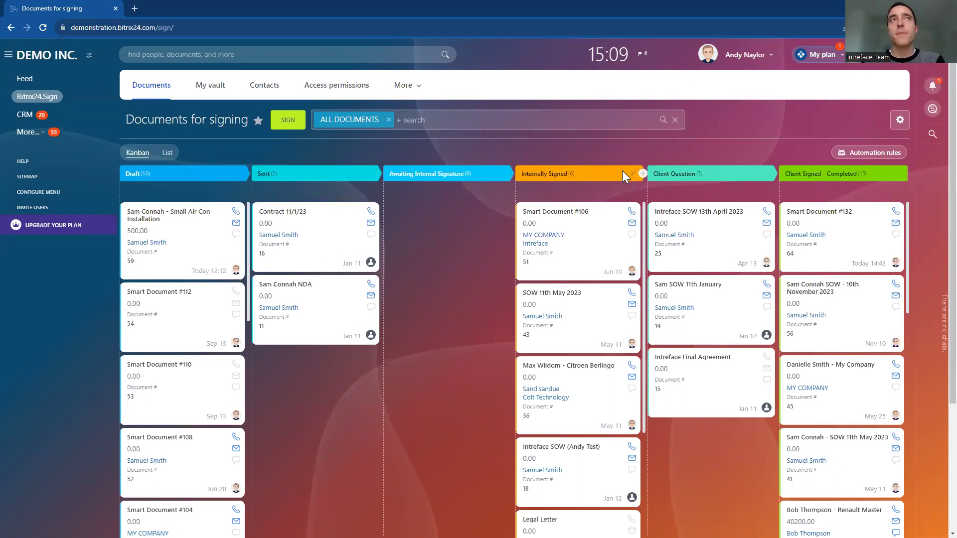
click(189, 216)
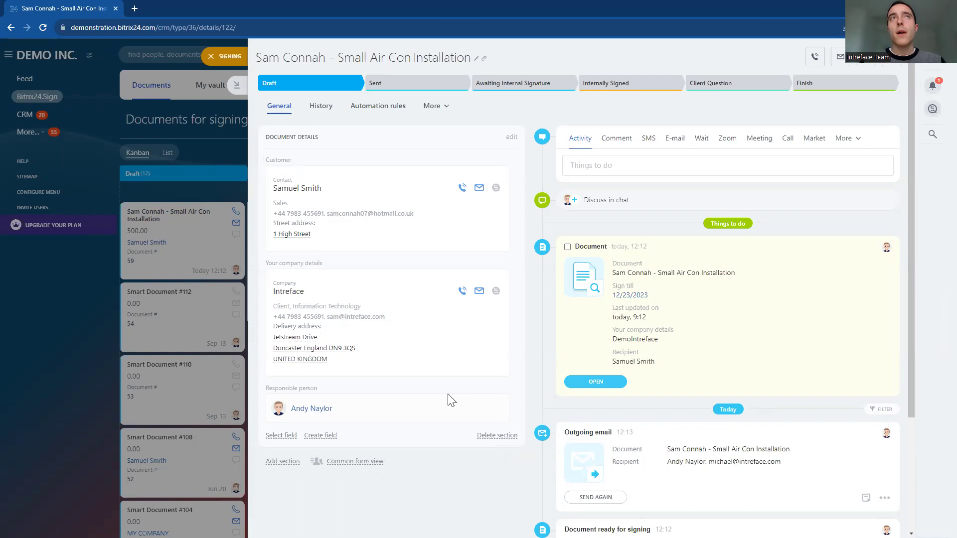
Start a new Link custom field on the document, then cancel it
click(321, 436)
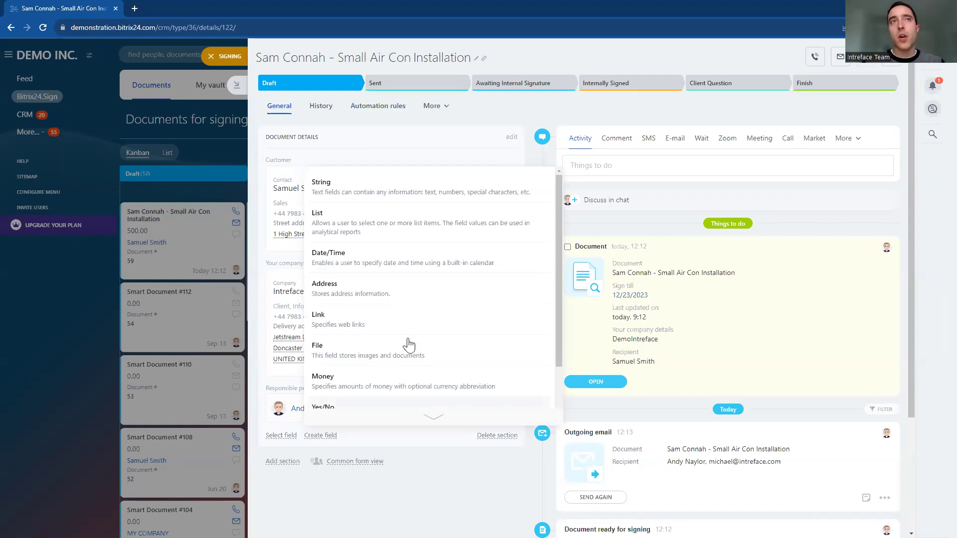
mouse_move(409, 418)
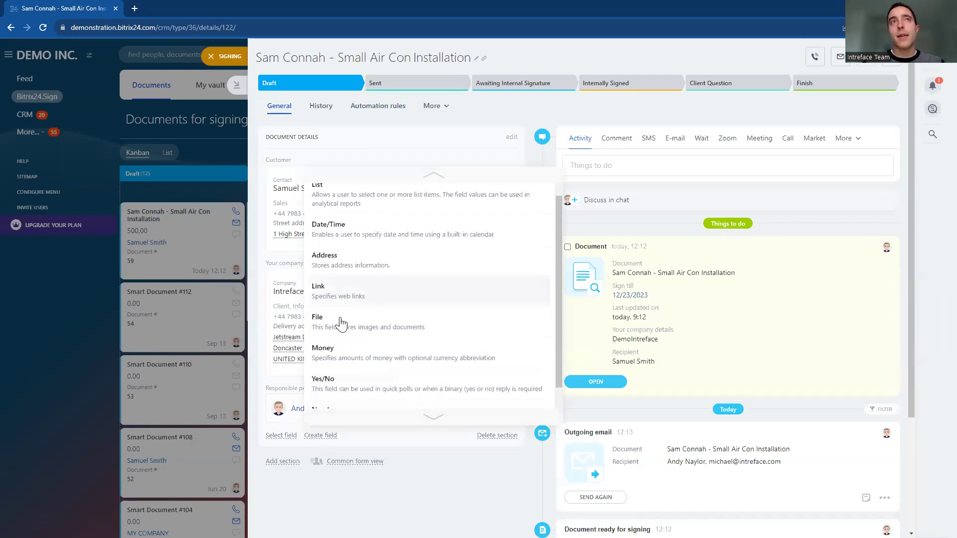
click(359, 293)
drag(316, 424, 228, 432)
key(BackSpace)
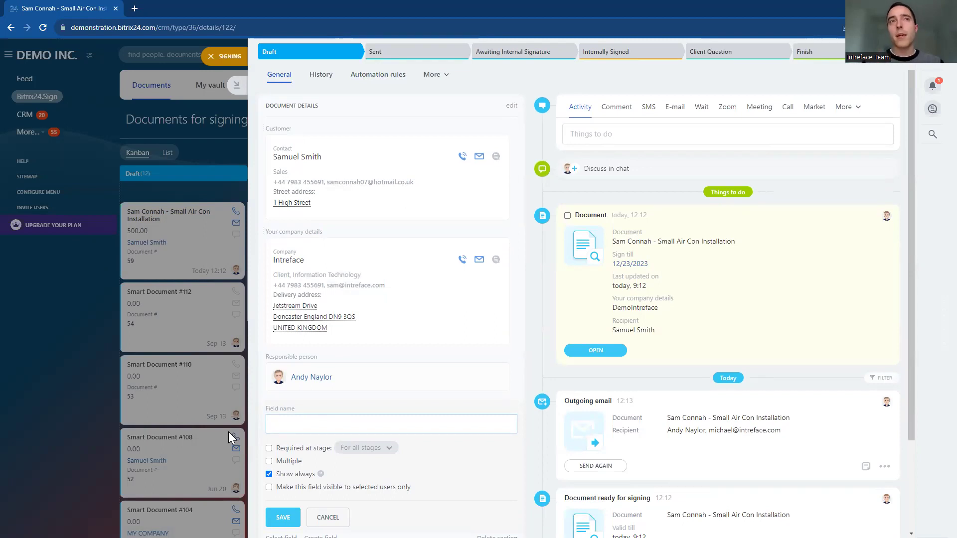
click(328, 518)
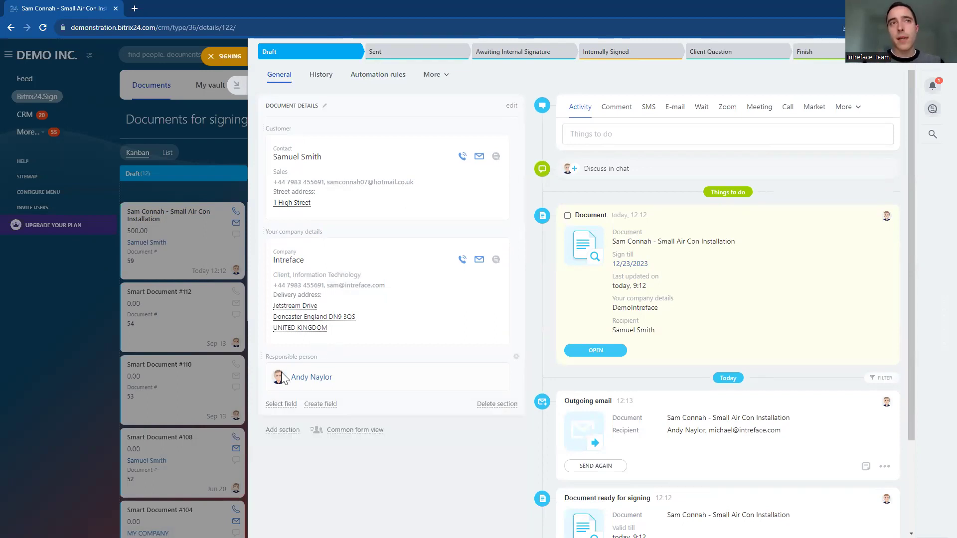
Close the hidden fields list without adding, add then delete an empty section, and close the record
click(278, 404)
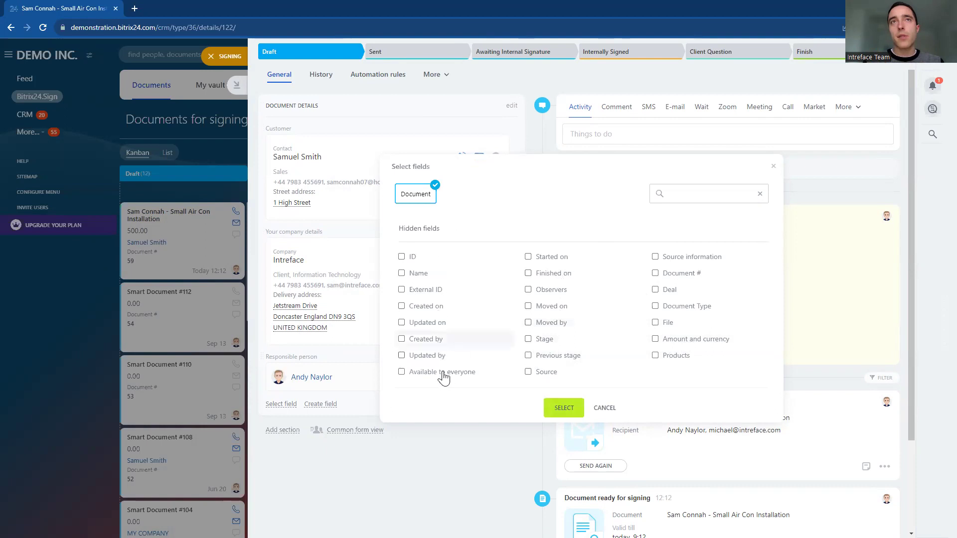
click(606, 408)
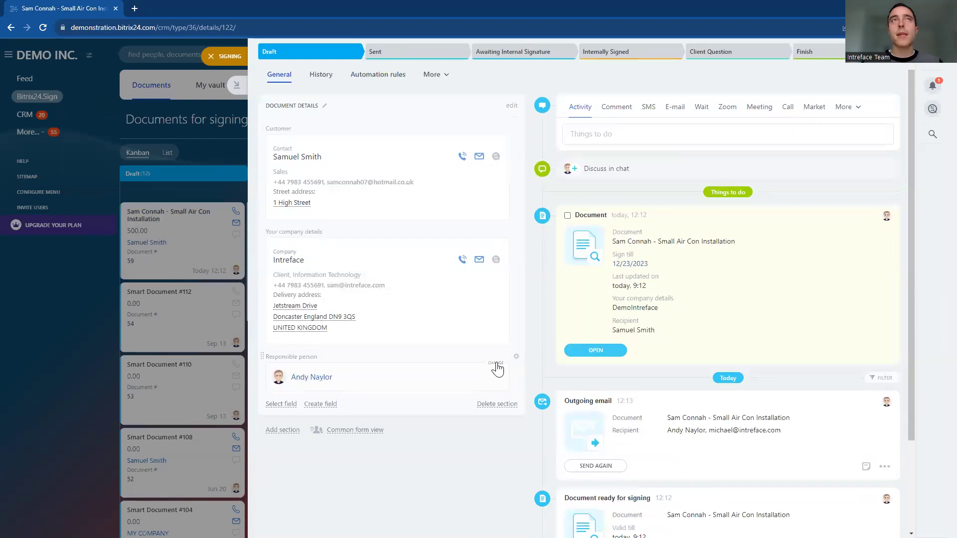
click(287, 431)
key(BackSpace)
key(BackSpace)
key(BackSpace)
key(BackSpace)
key(BackSpace)
key(BackSpace)
key(BackSpace)
key(BackSpace)
key(BackSpace)
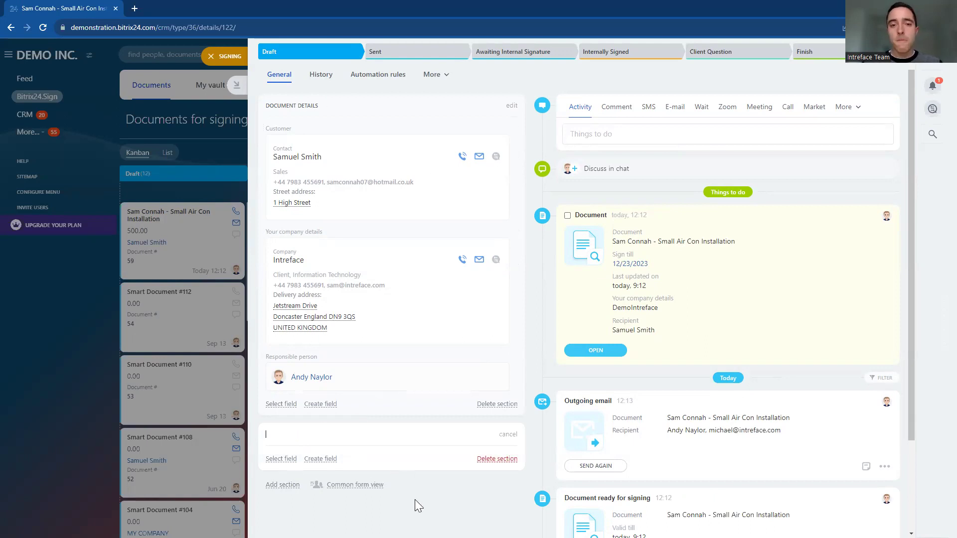
click(497, 459)
click(566, 319)
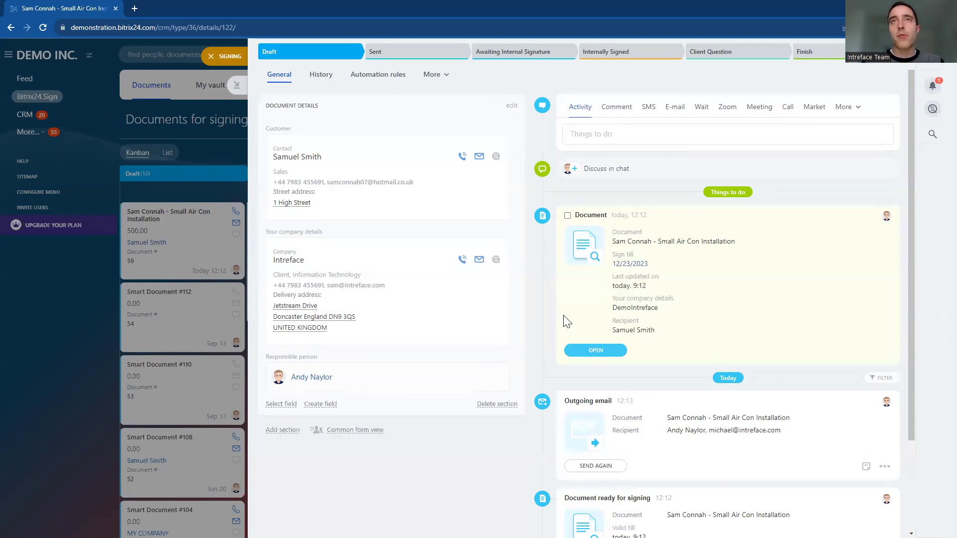
click(226, 55)
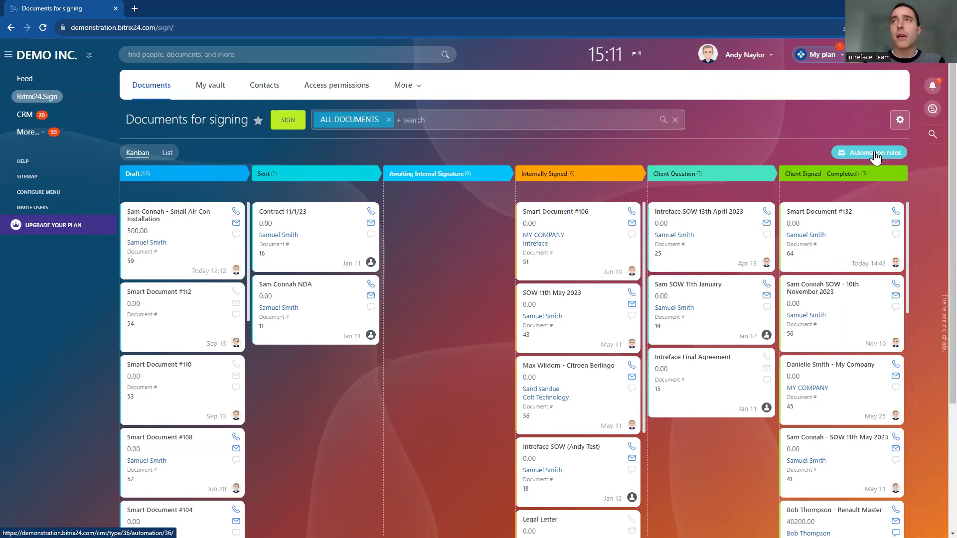
In Automation rules, add the Employee alerts 'Add notification' rule to the Draft stage
click(855, 151)
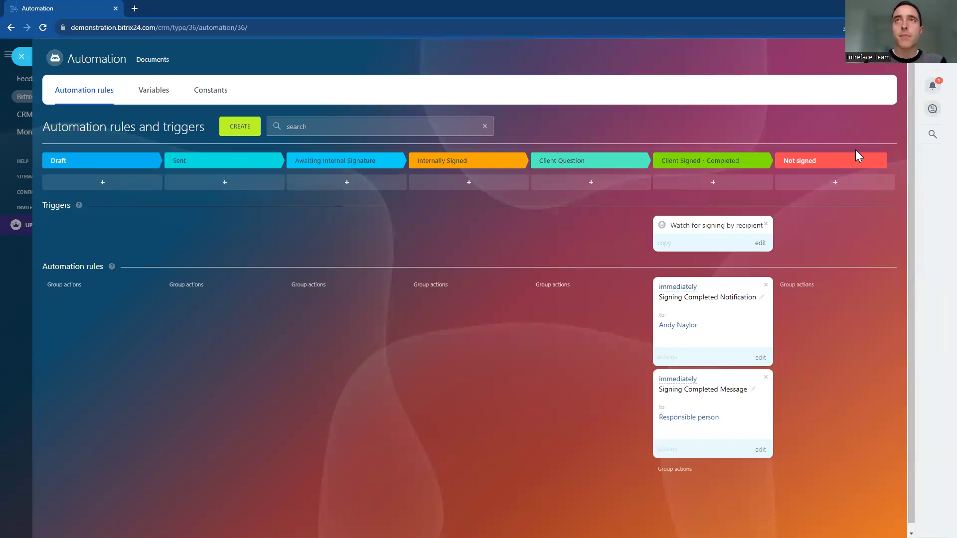
click(233, 127)
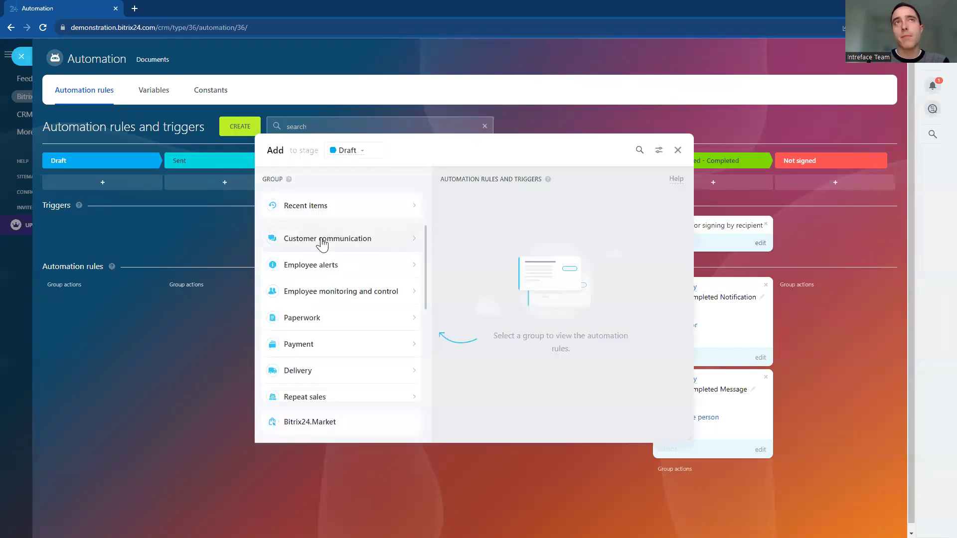
click(305, 269)
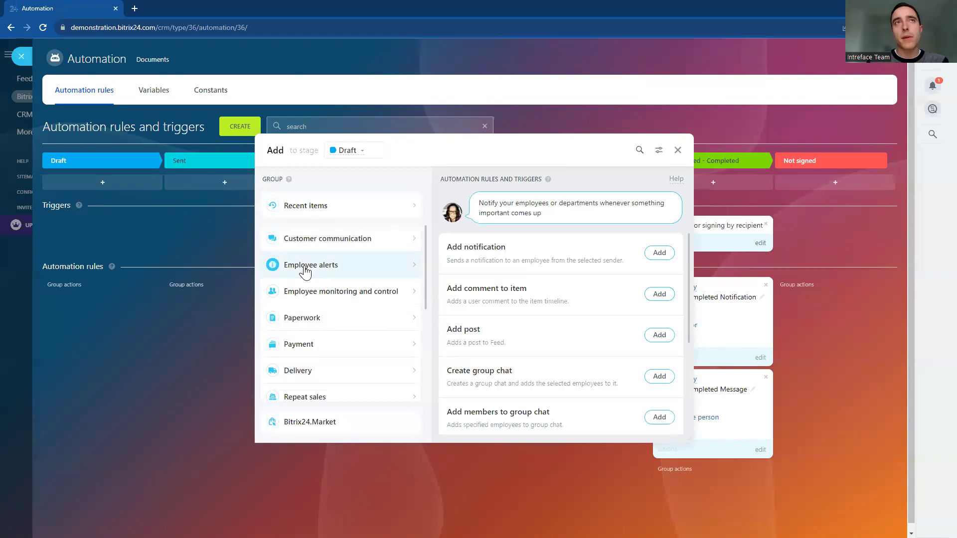
click(660, 253)
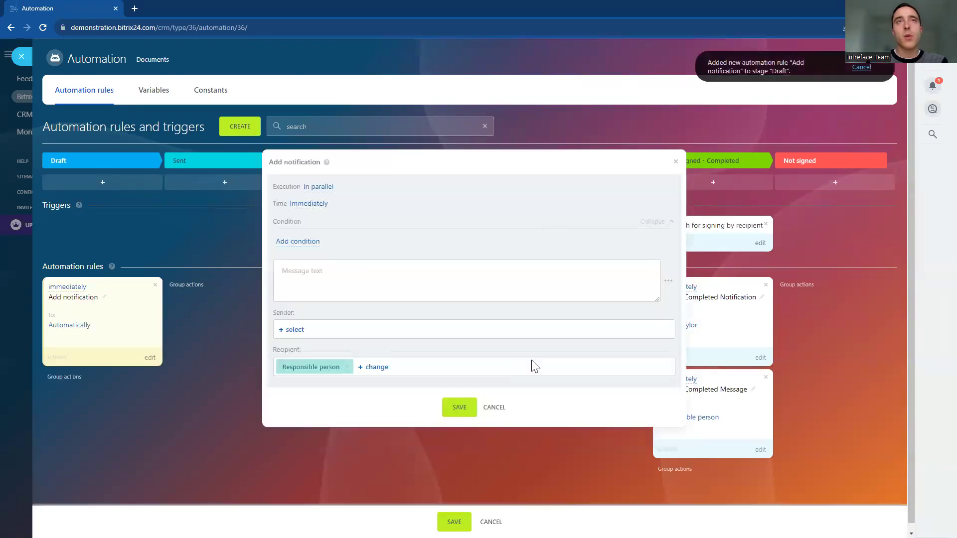
Move the notification to Sent and write the CRM item ID plus 'is now out for internal signature'
click(495, 407)
drag(150, 315, 234, 297)
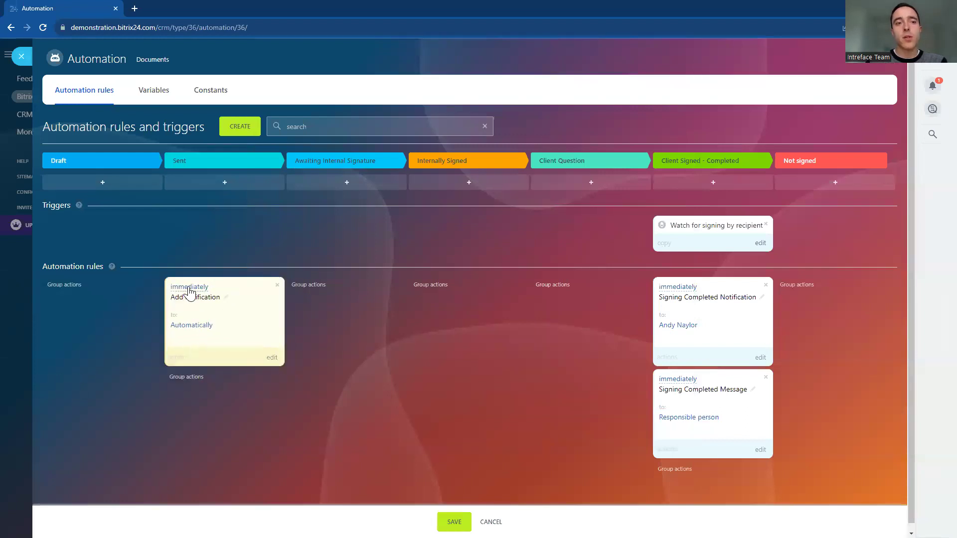
click(188, 297)
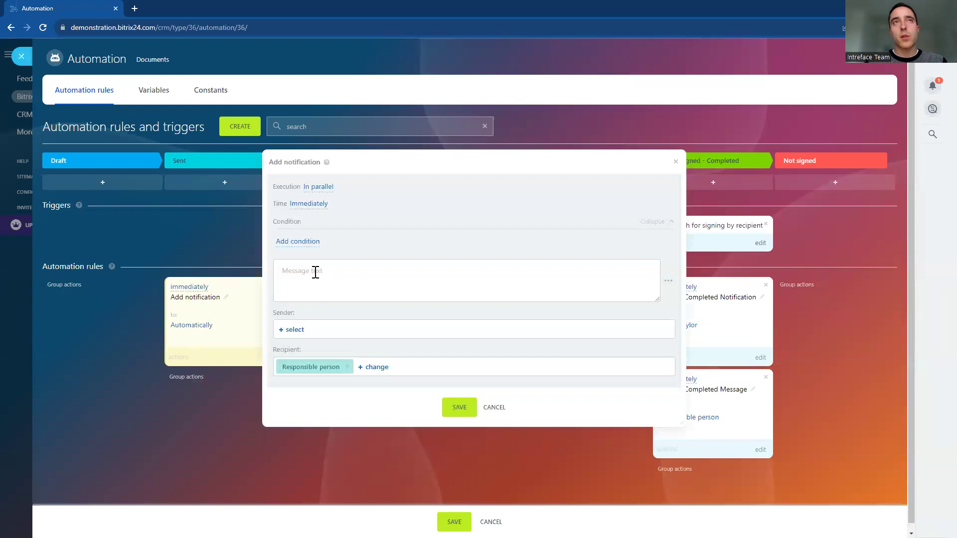
click(669, 282)
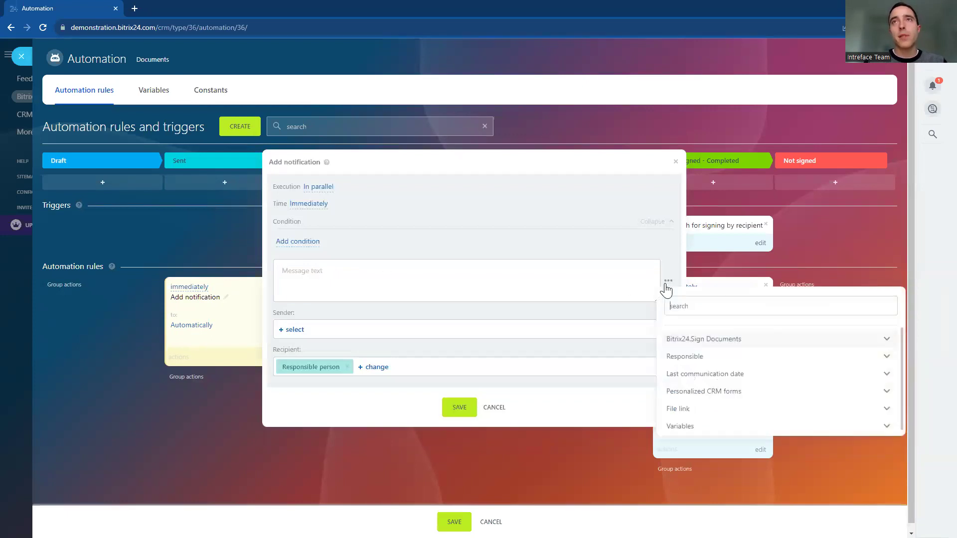
click(691, 338)
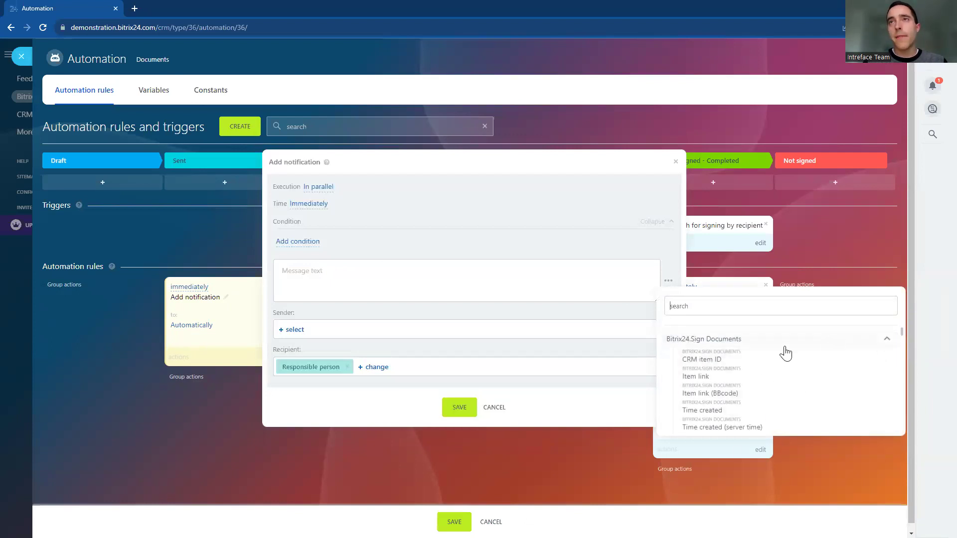
click(707, 359)
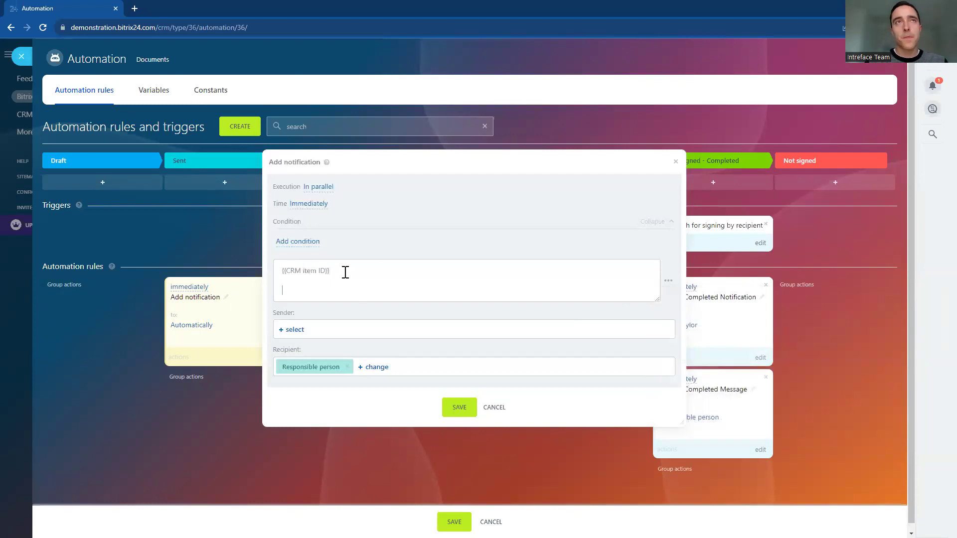
text(is now out)
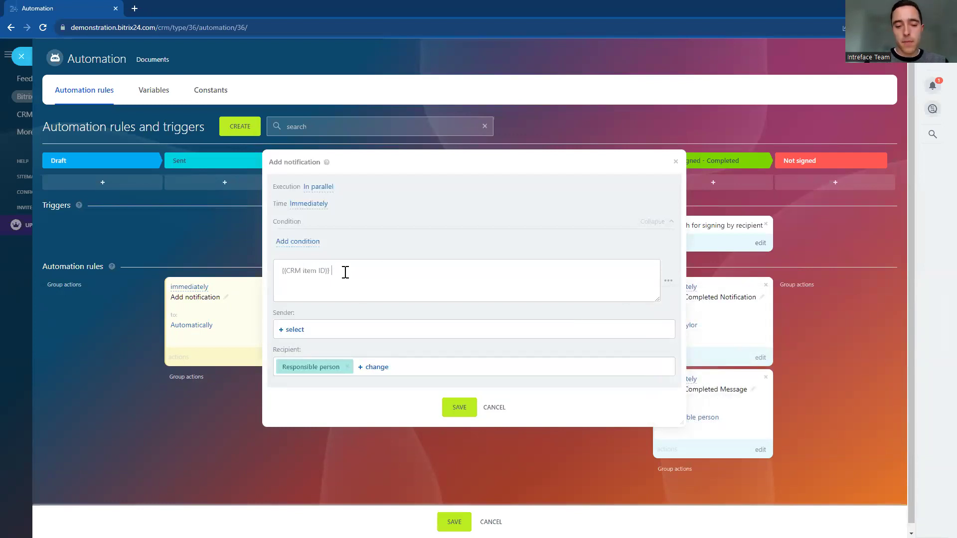
text( for internal)
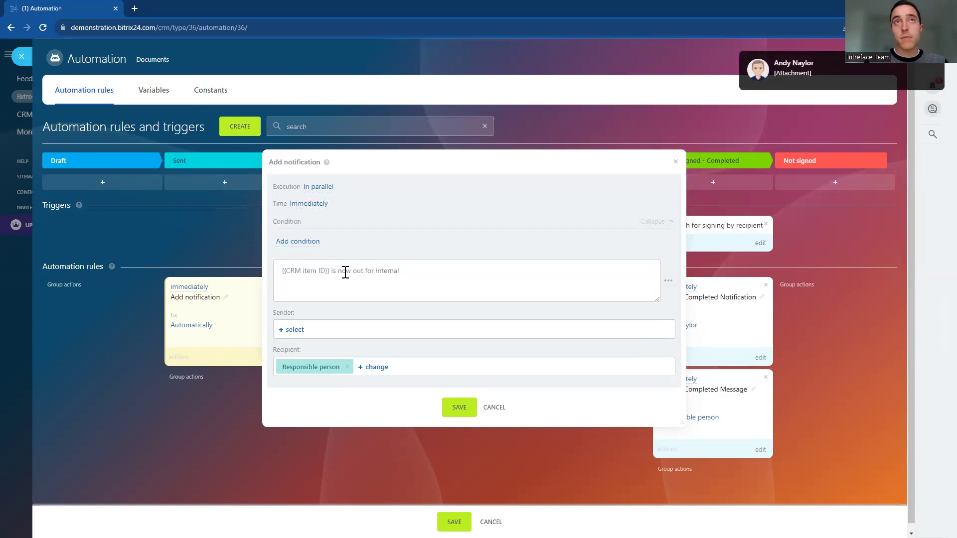
text( signature)
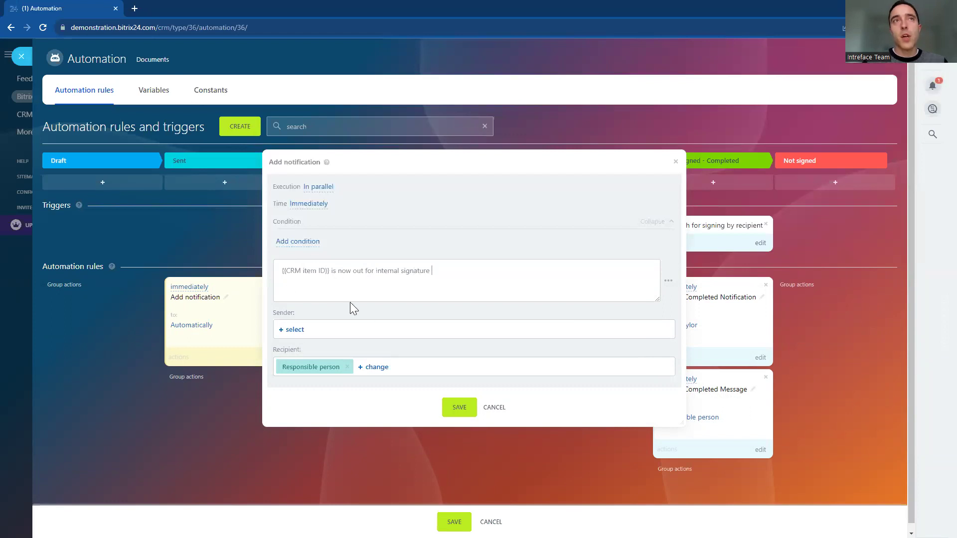
Pick the notification's sender, add Sales Department as recipient, and save the rule
click(295, 330)
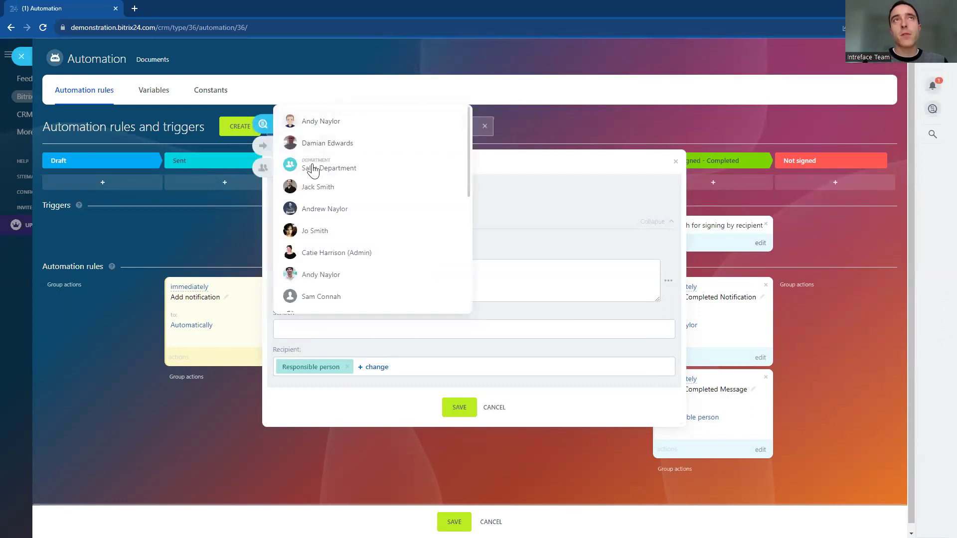
click(316, 122)
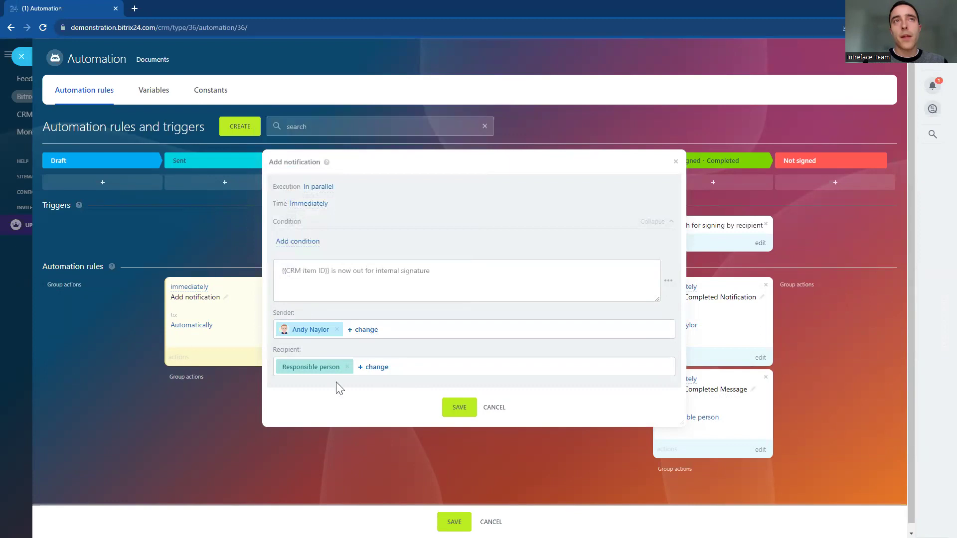
click(373, 371)
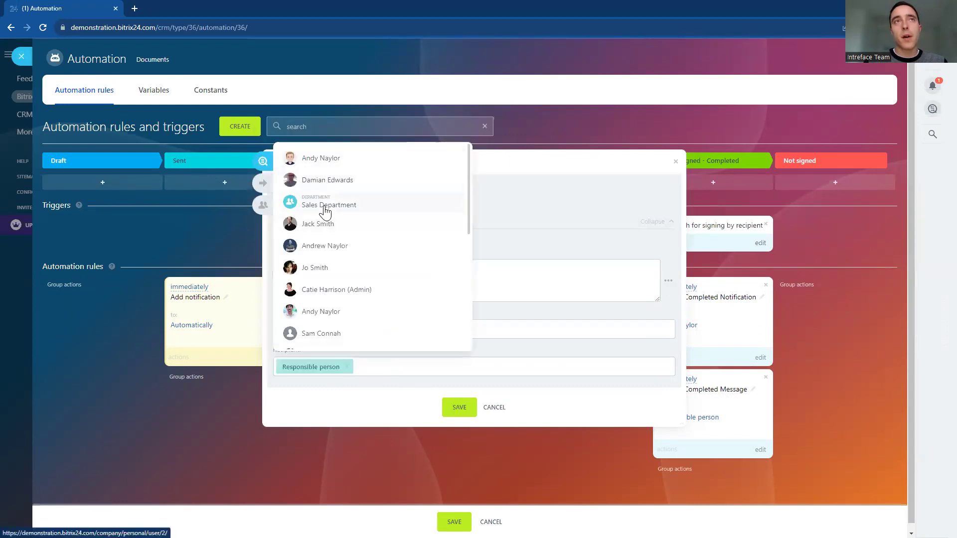
click(325, 209)
click(339, 387)
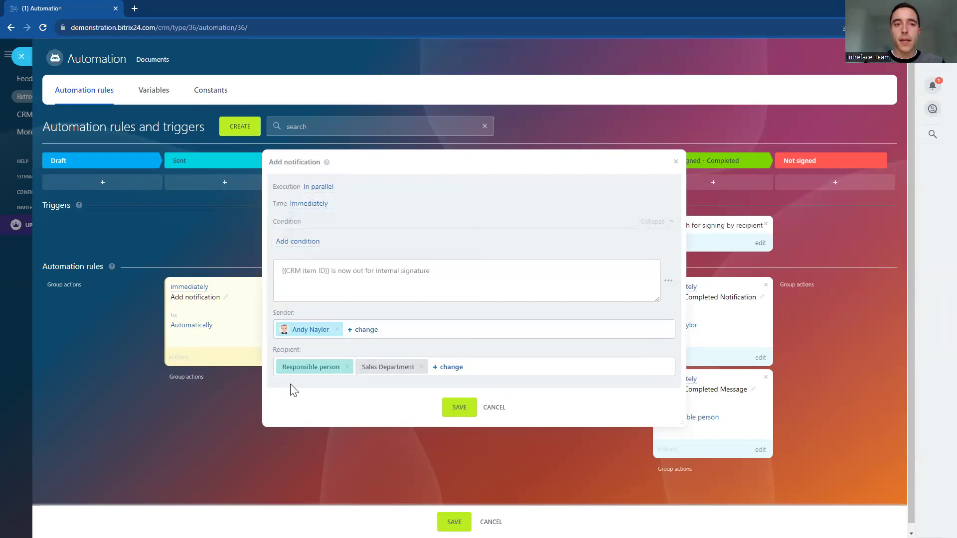
click(456, 409)
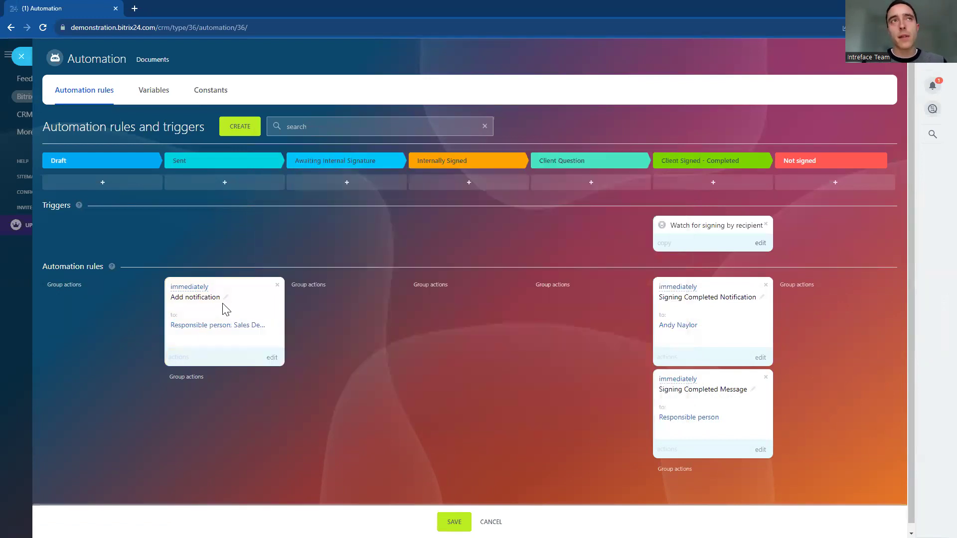
Rename the rule to 'Internal notification' and save the automation rules
click(226, 302)
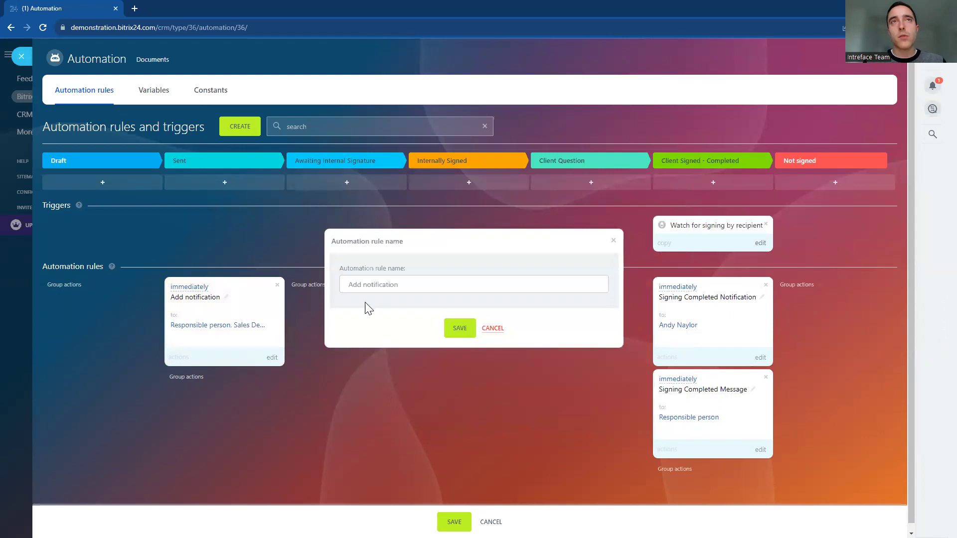
double_click(355, 284)
text(Internal)
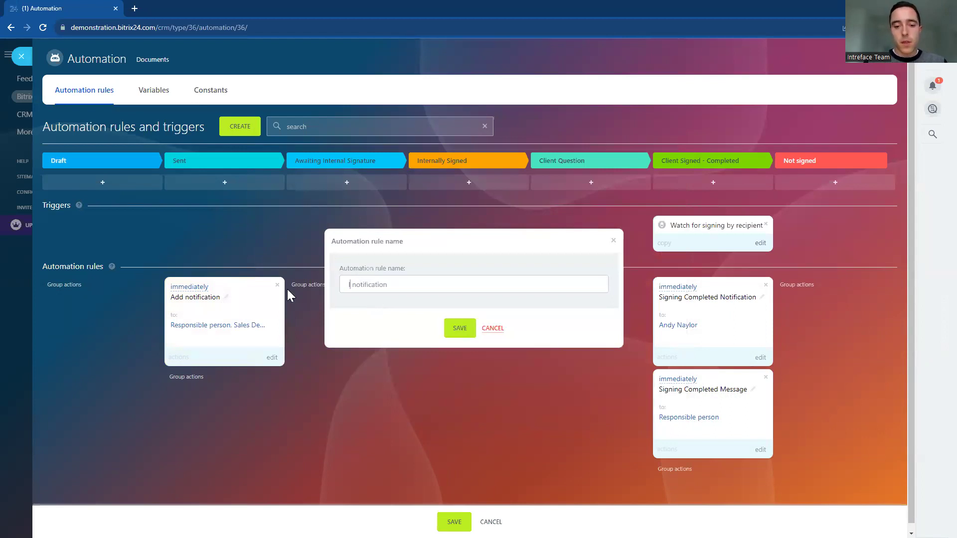
click(457, 328)
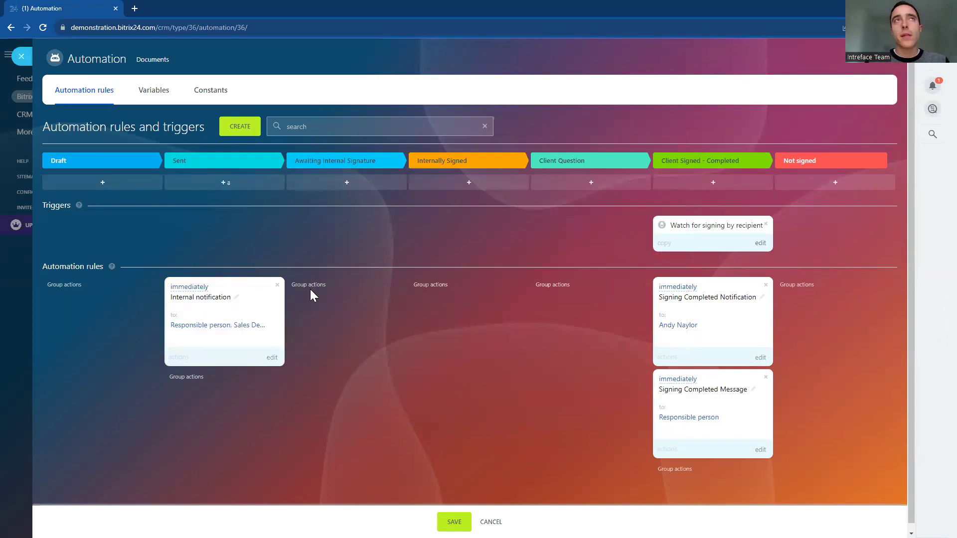
click(451, 522)
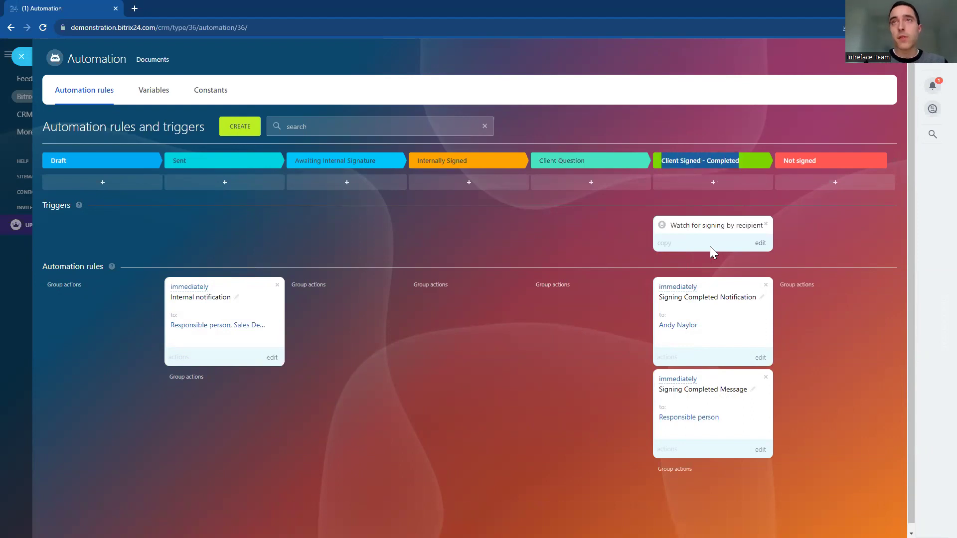
Review the Signing Completed Notification rule's message and close it unchanged
click(671, 286)
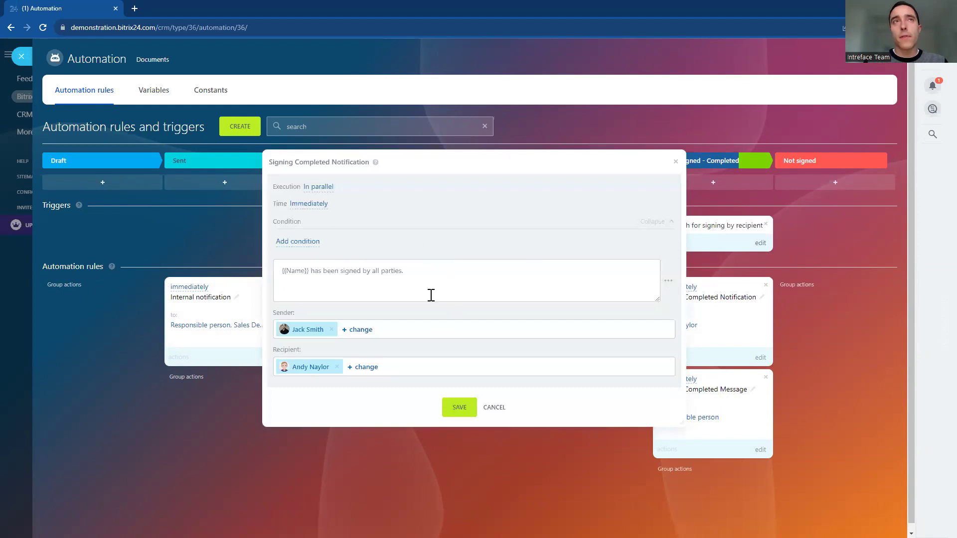
drag(442, 270, 288, 271)
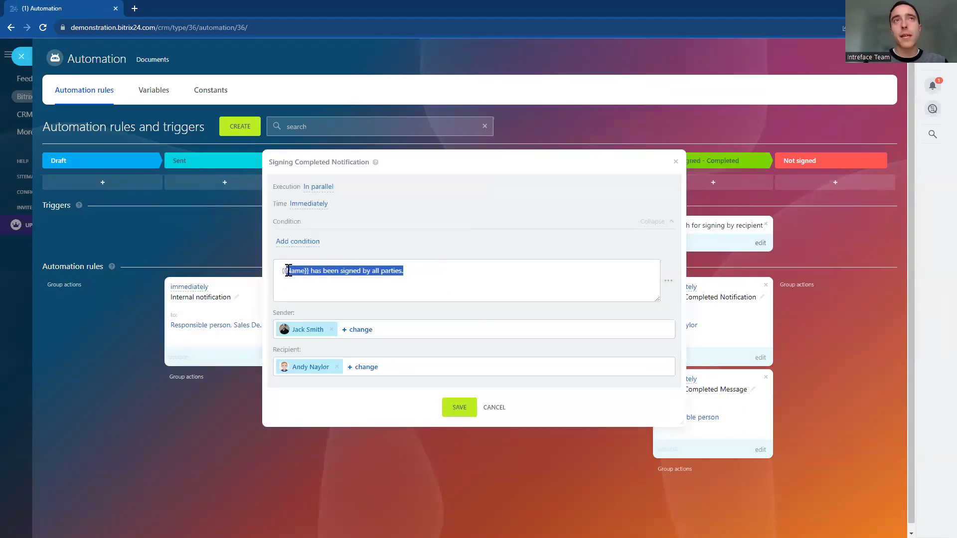
click(418, 274)
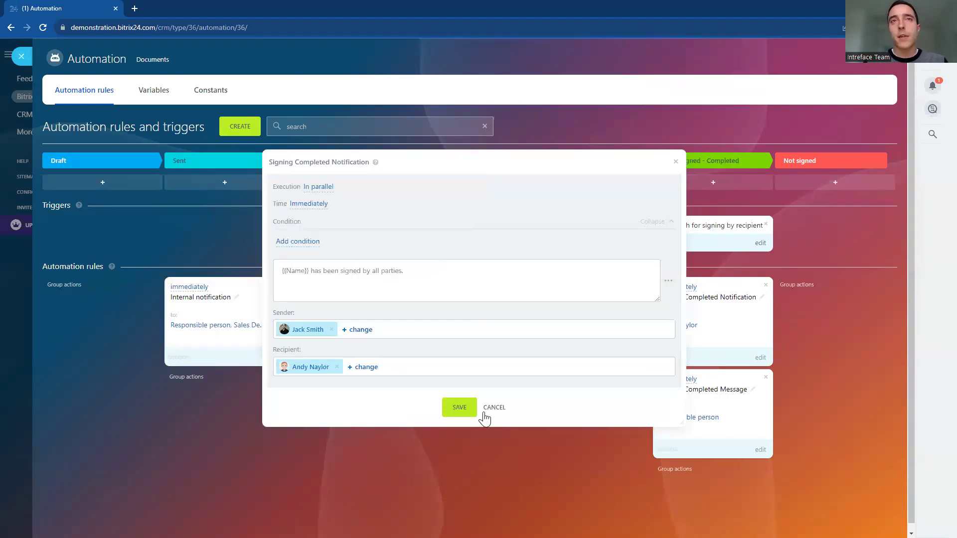
click(460, 408)
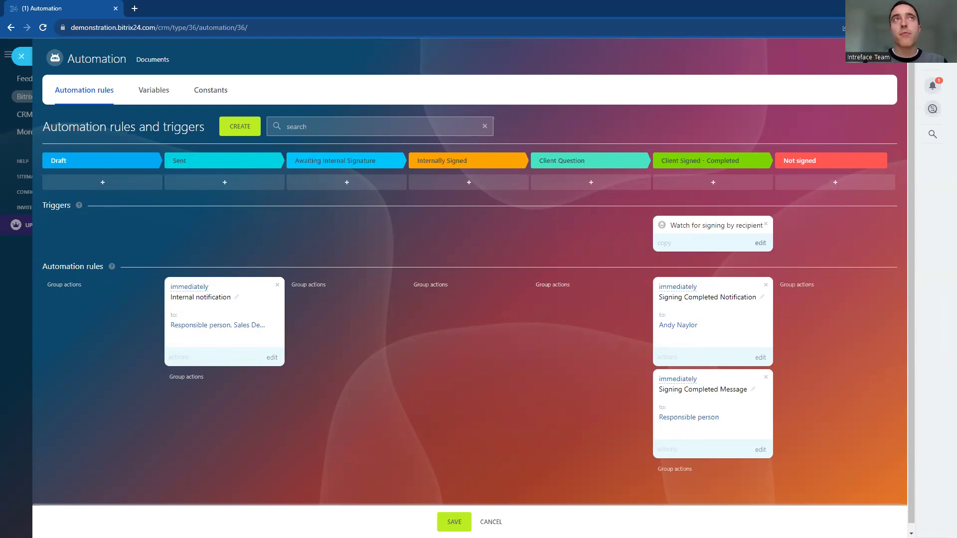
click(240, 126)
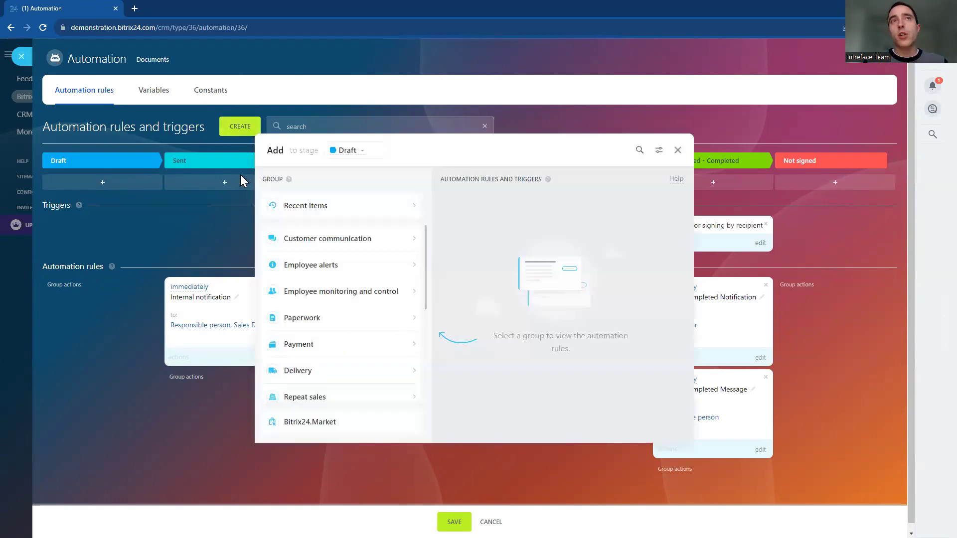
click(638, 151)
text(ema)
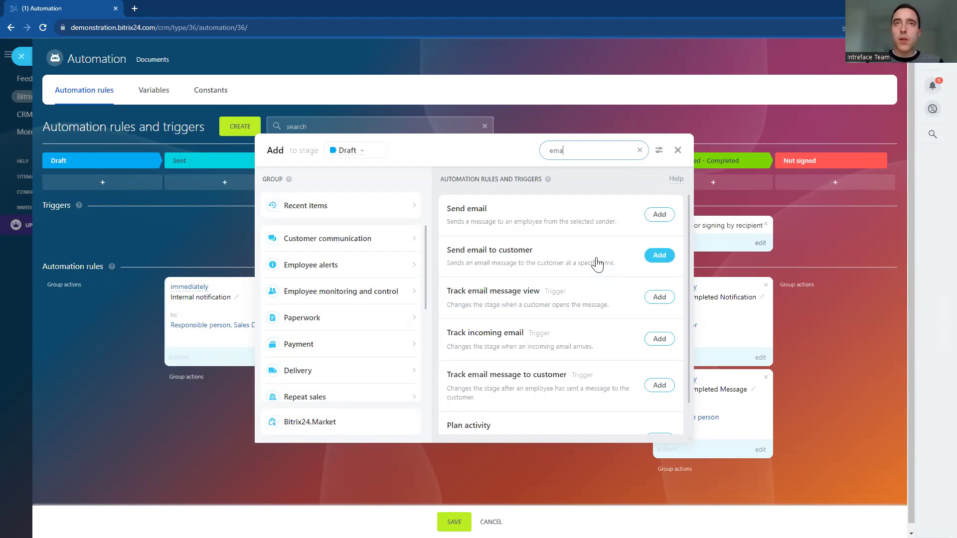
click(677, 150)
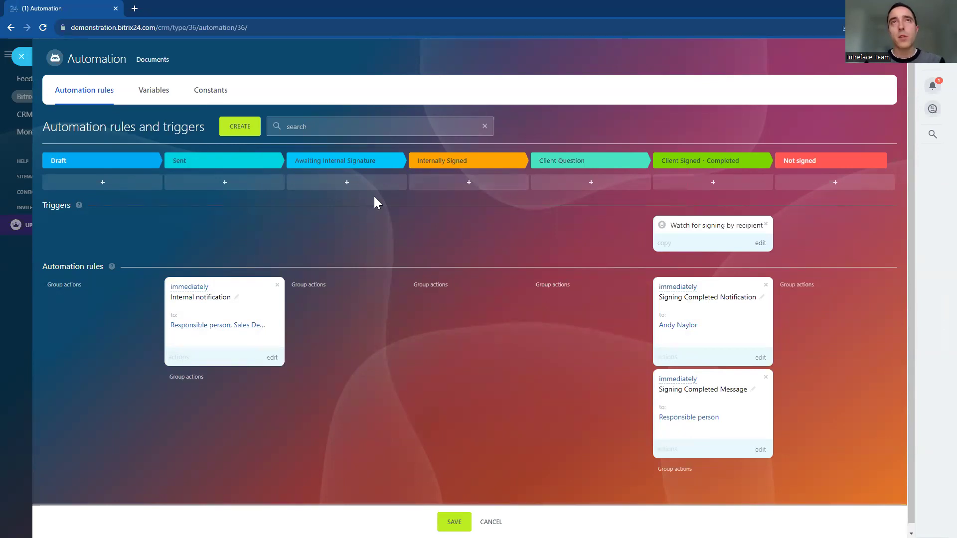
mouse_move(73, 206)
mouse_down()
mouse_move(42, 204)
mouse_move(58, 205)
mouse_up()
drag(473, 161, 415, 162)
click(414, 158)
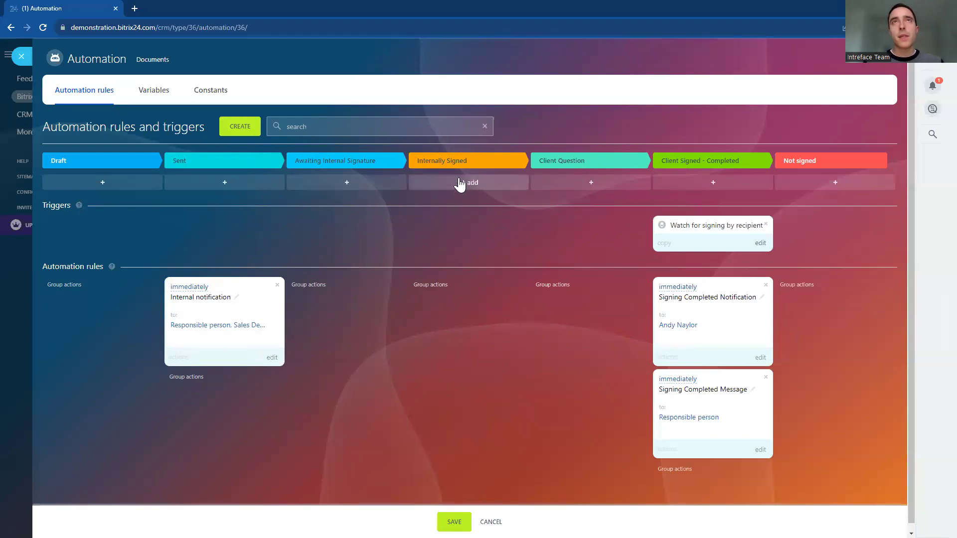
Find 'Watch for signing by sender' via a 'trigger' search and save it on Internally Signed
click(241, 126)
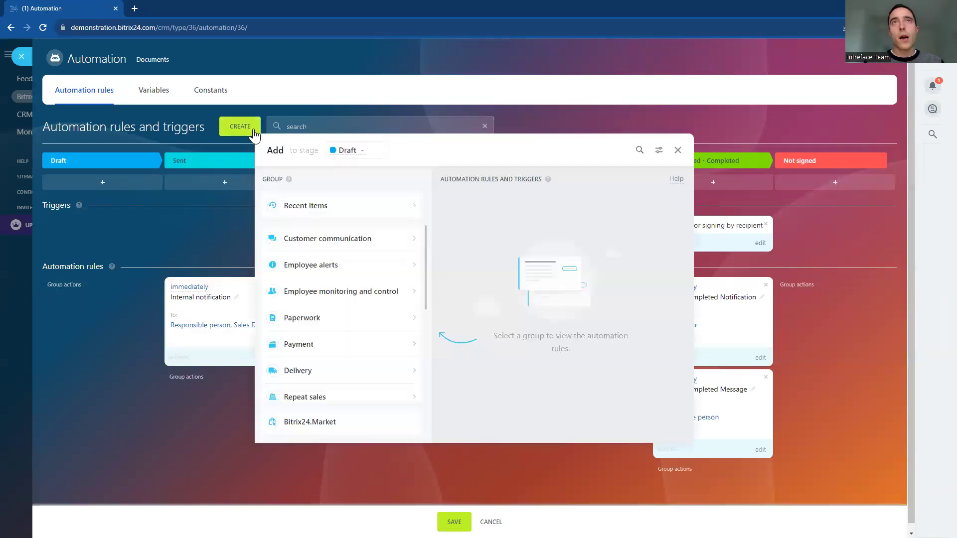
click(352, 151)
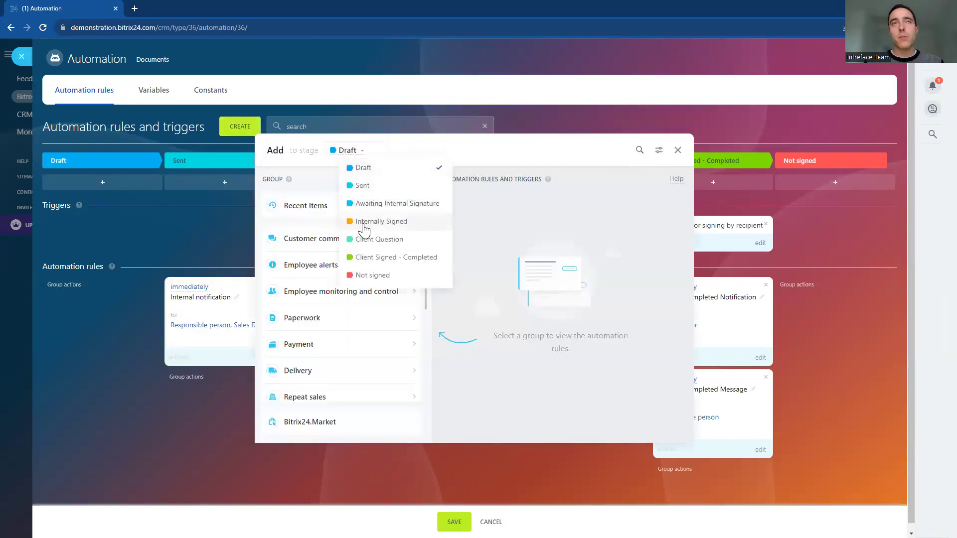
click(381, 221)
click(638, 151)
text(trigger)
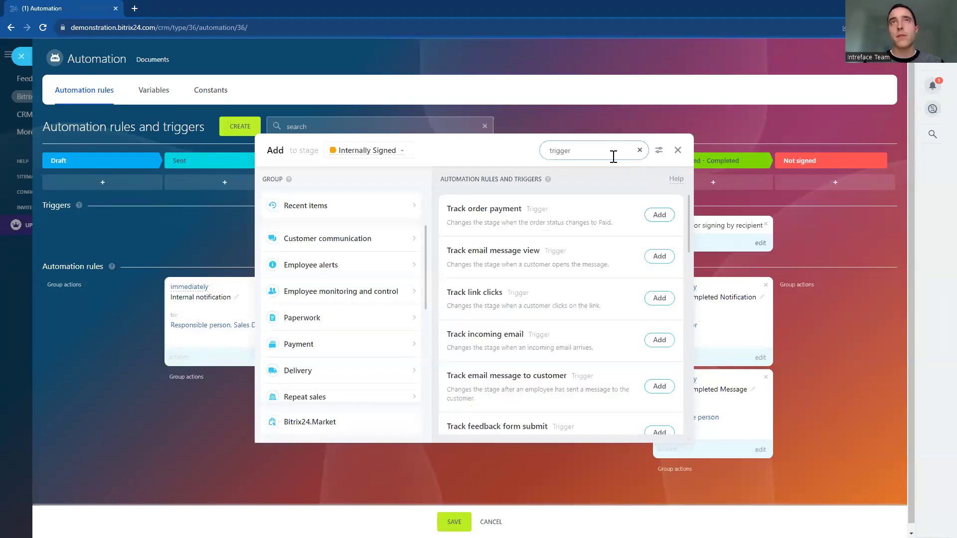
drag(687, 233, 676, 327)
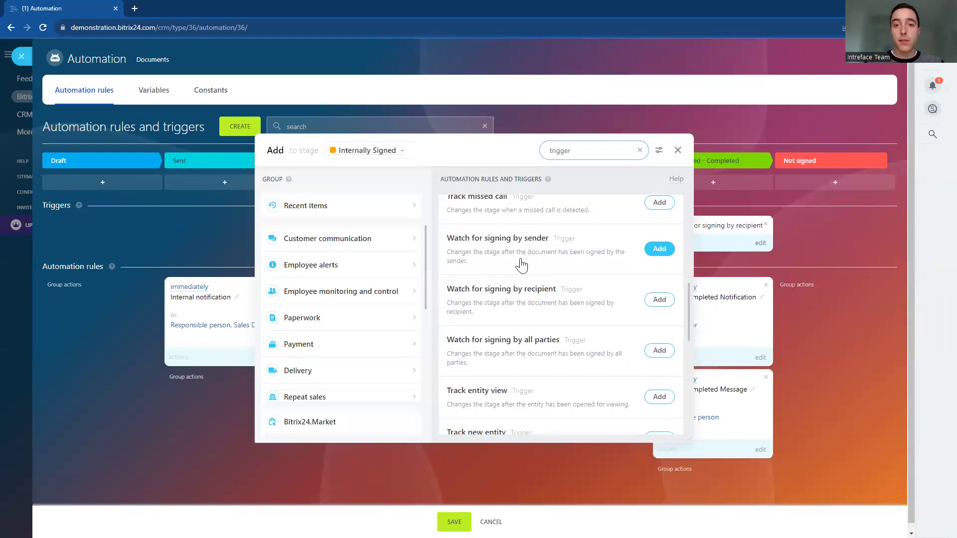
click(663, 251)
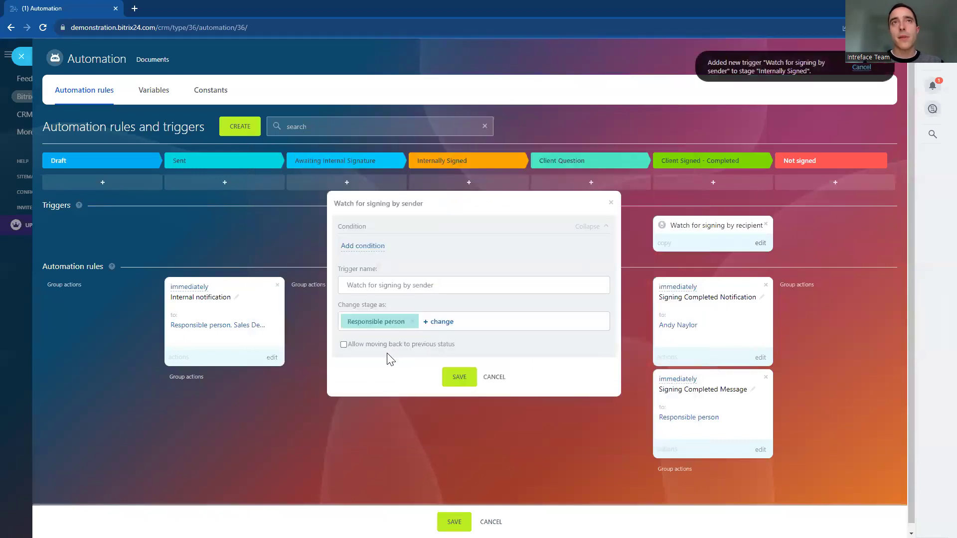
click(459, 366)
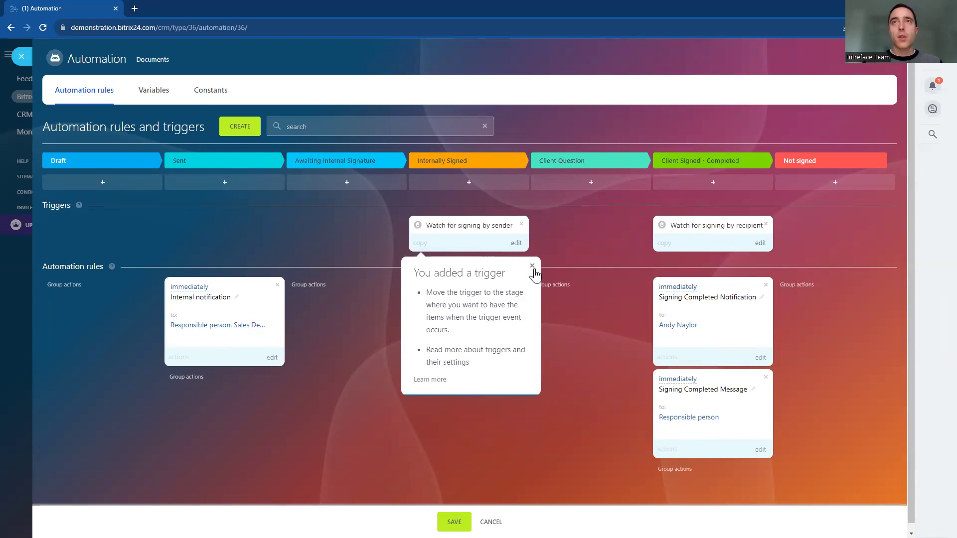
click(532, 267)
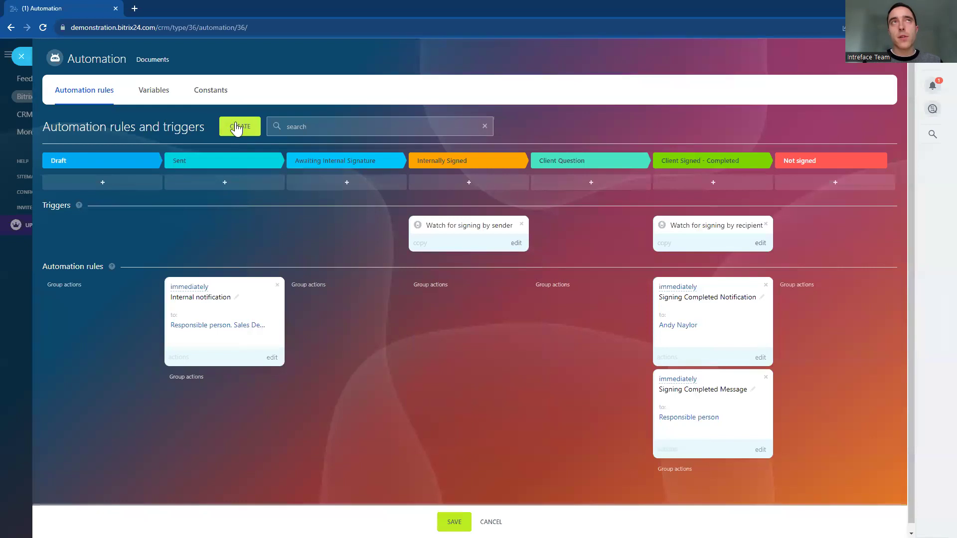
click(239, 126)
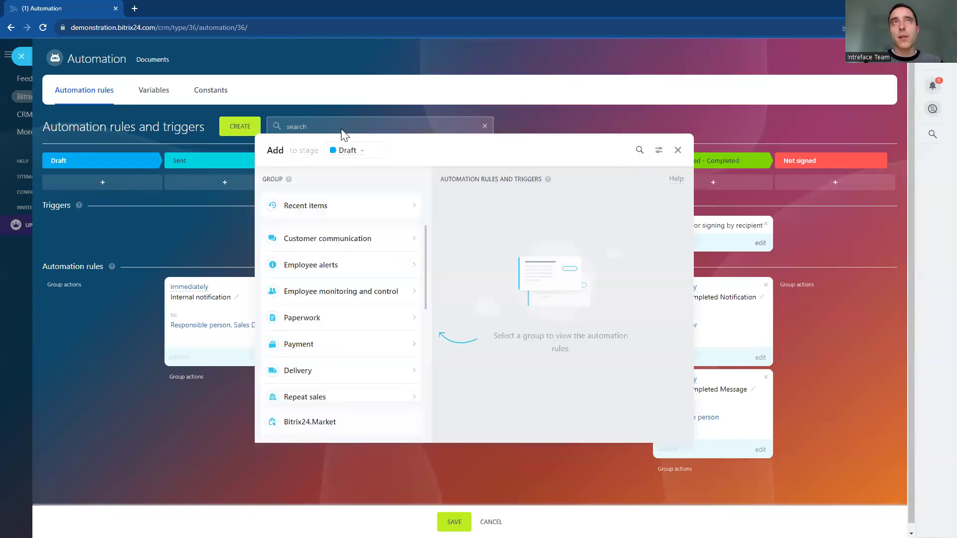
Add a notification rule to the Internally Signed stage via a 'notif' search
click(348, 150)
click(367, 222)
click(639, 151)
text(notif)
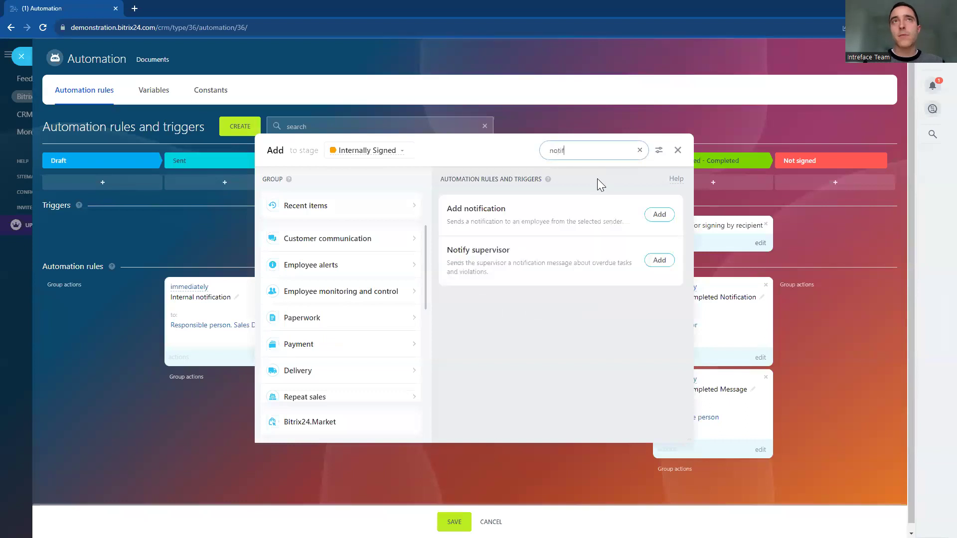
click(659, 215)
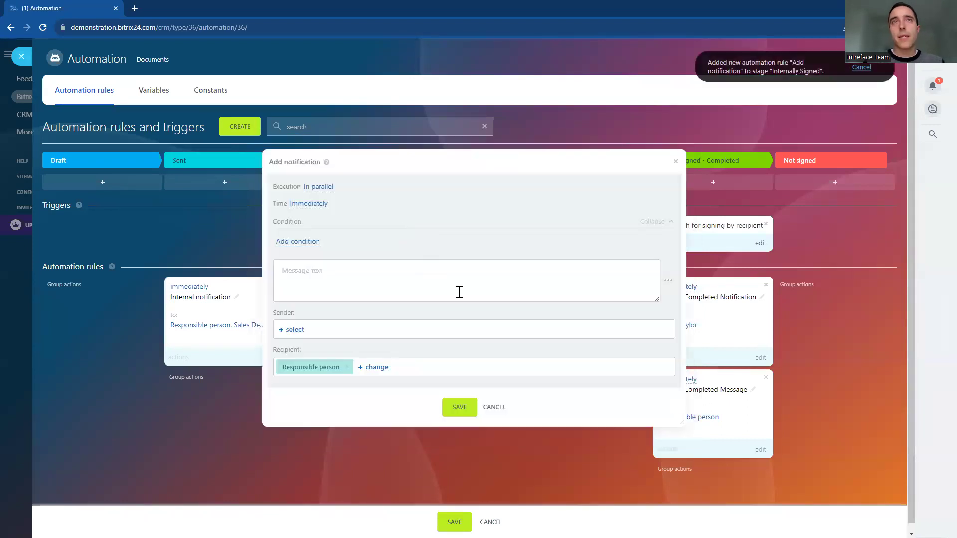
Delay it 3 days after current time with message 'The client has not signed the document for 3 days.'
click(301, 205)
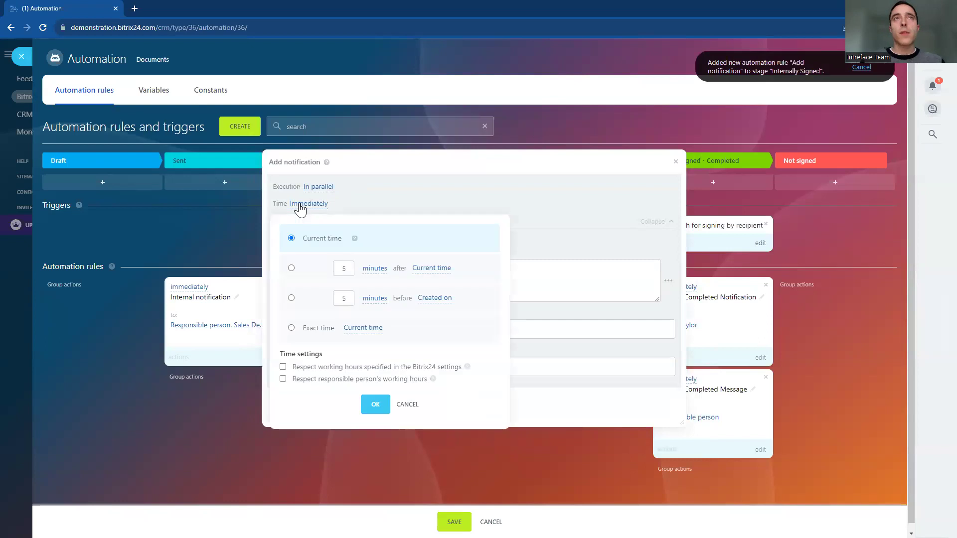
click(291, 269)
double_click(344, 268)
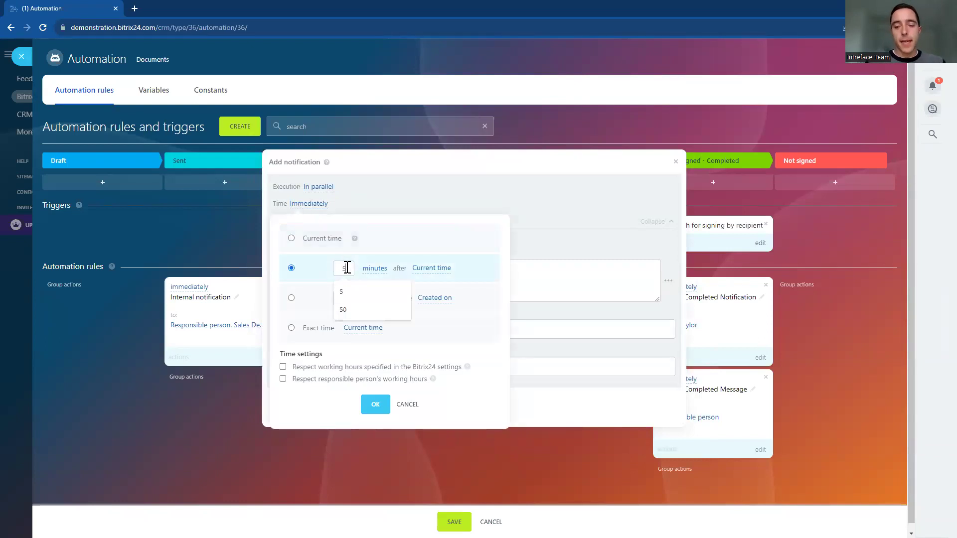
text(3)
click(375, 269)
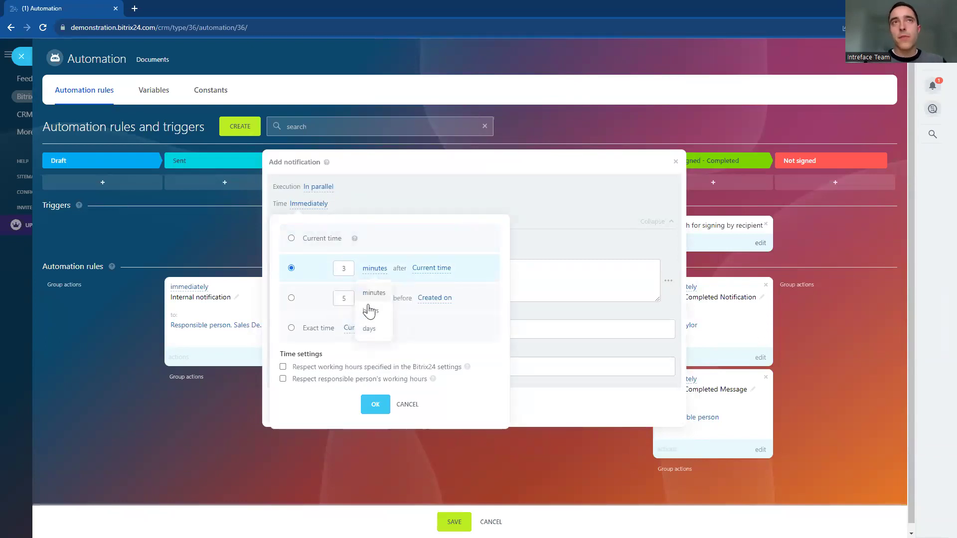
click(369, 329)
click(374, 404)
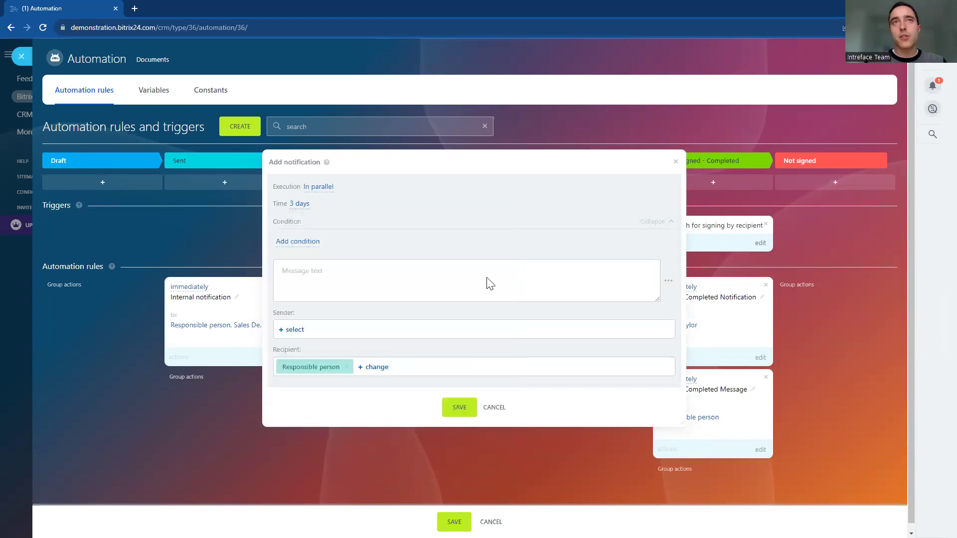
click(342, 278)
text(The cl)
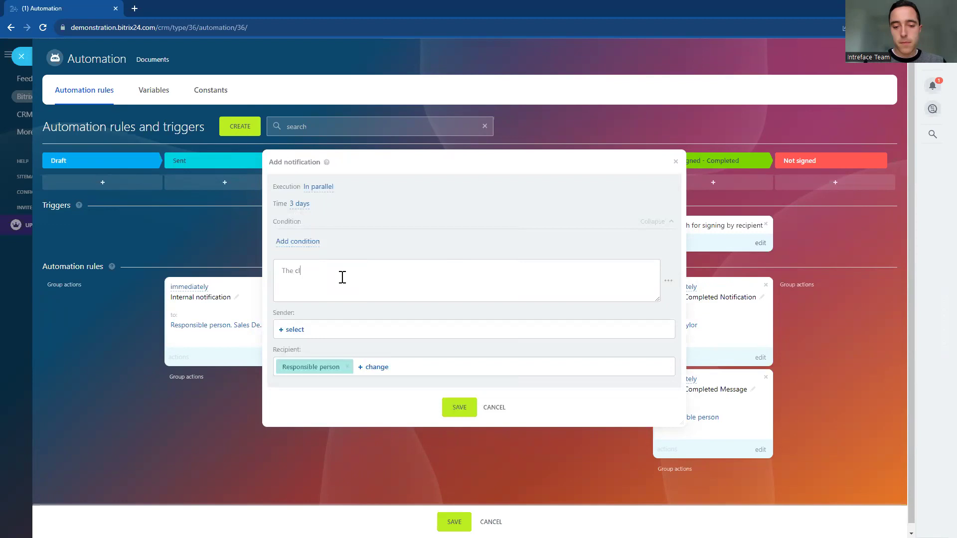
text(ient has no)
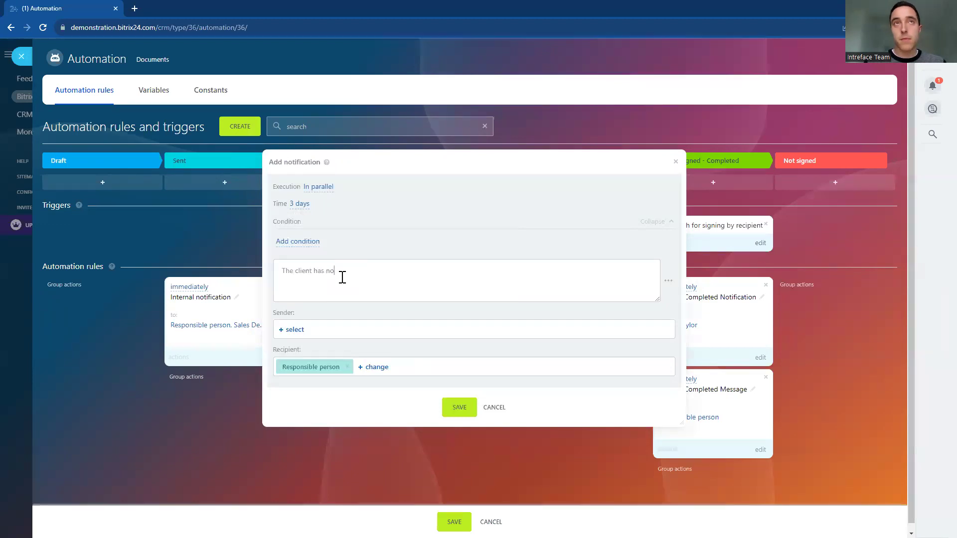
text(t signed the document for 3 days.)
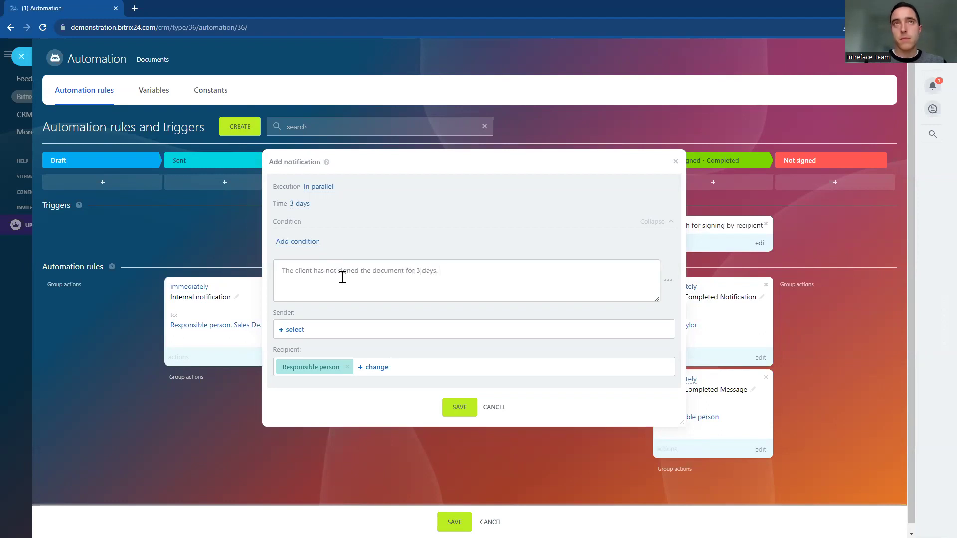
click(458, 407)
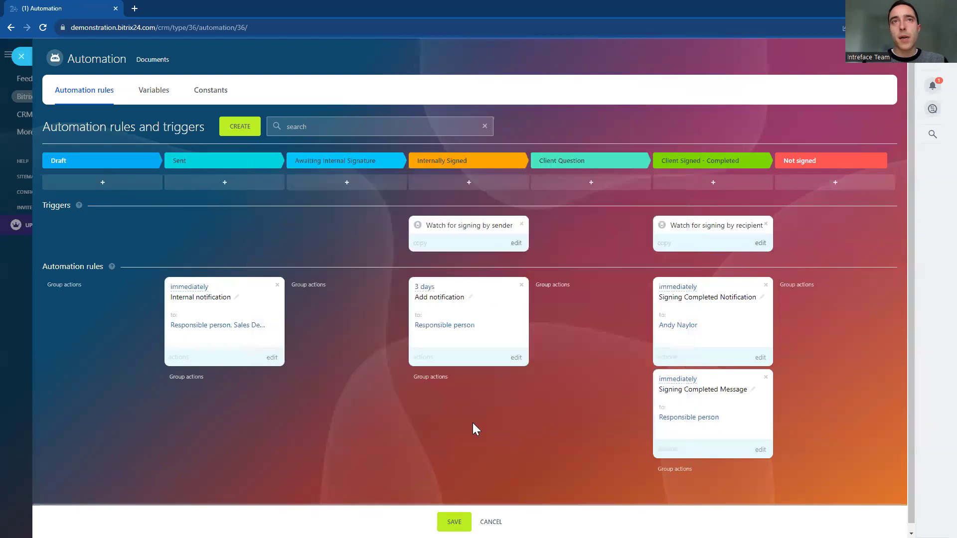
Rename the rule to '3 Day Warning Notificaiton' and save the name
click(470, 300)
triple_click(424, 284)
text(3)
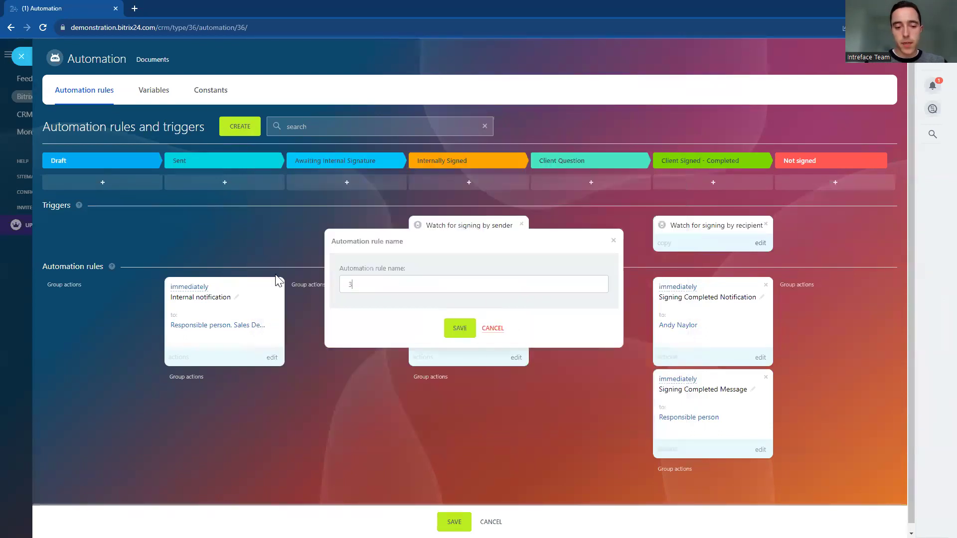
text( Day Warnin)
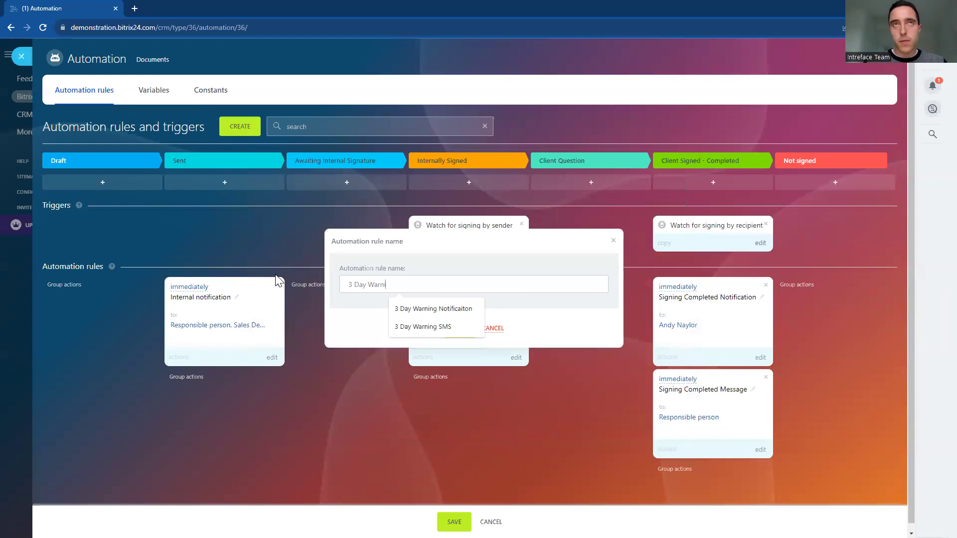
click(433, 309)
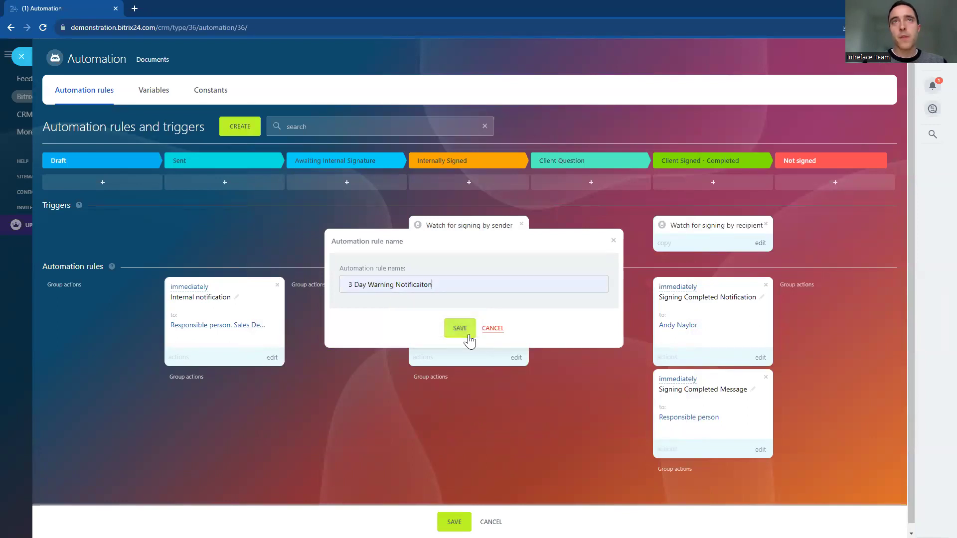
click(461, 329)
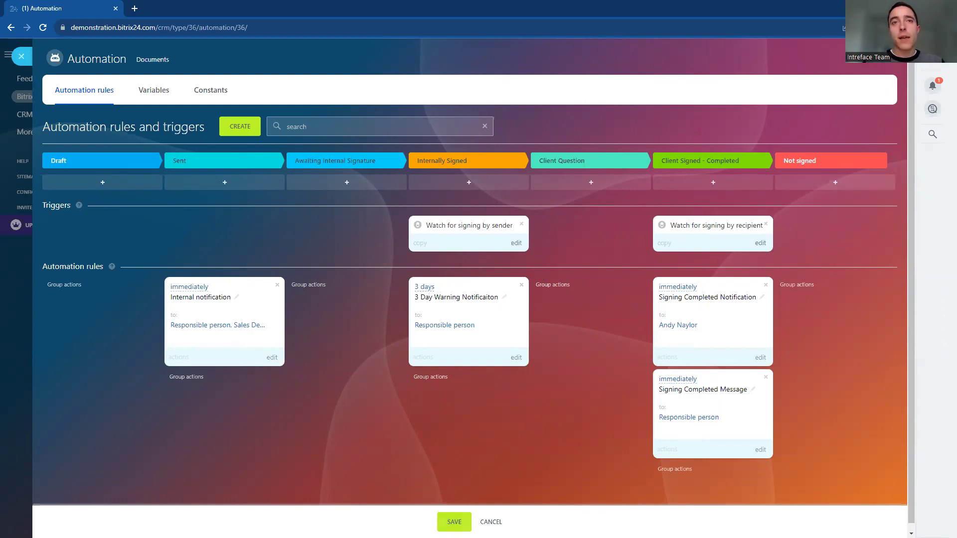
Save the automation rules and reopen the 3 Day Warning Notificaiton settings
click(454, 522)
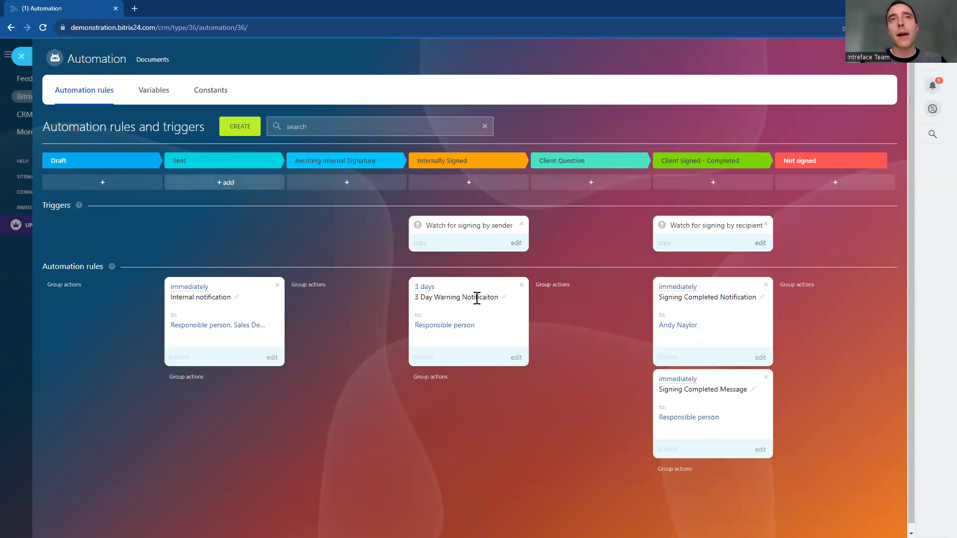
click(425, 288)
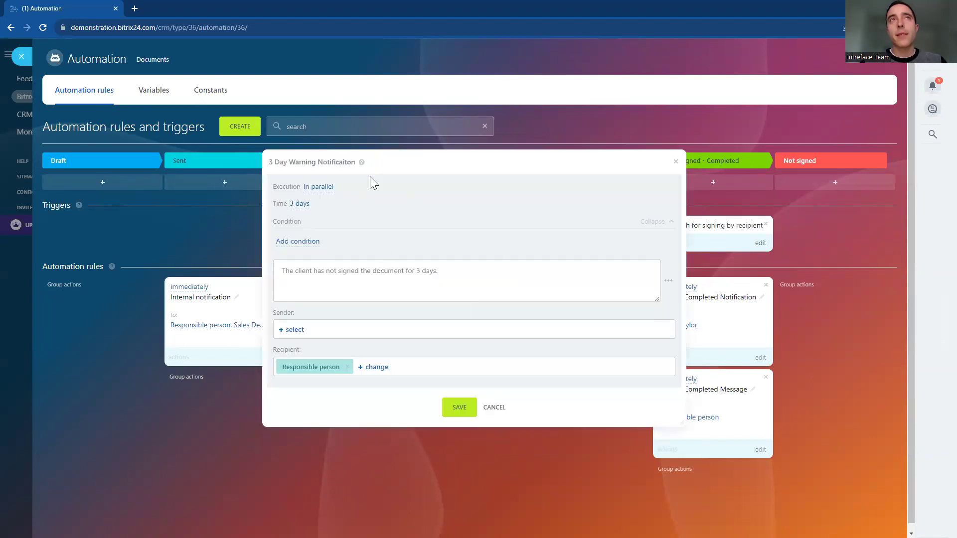
Try Created on as the delay base, revert to 3 days after Current time, and save
click(299, 205)
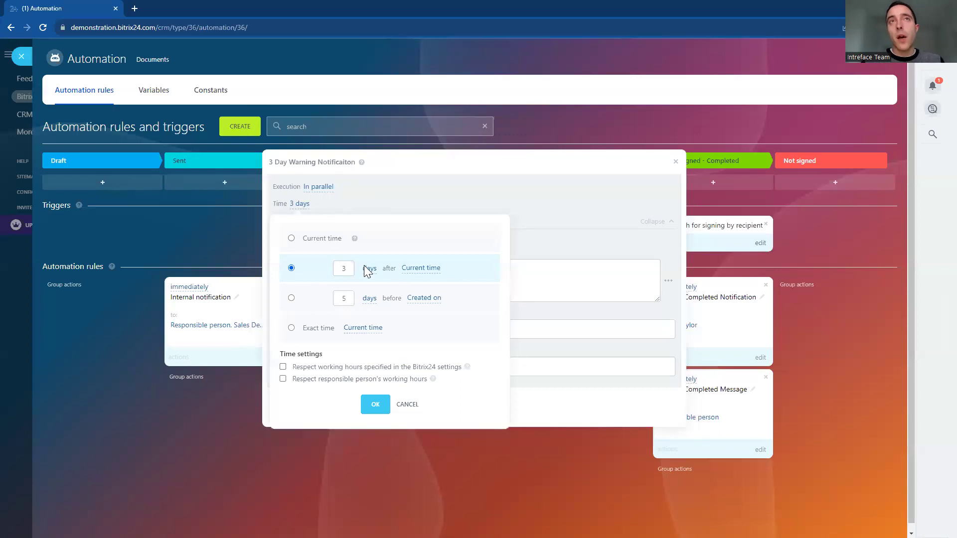
click(420, 269)
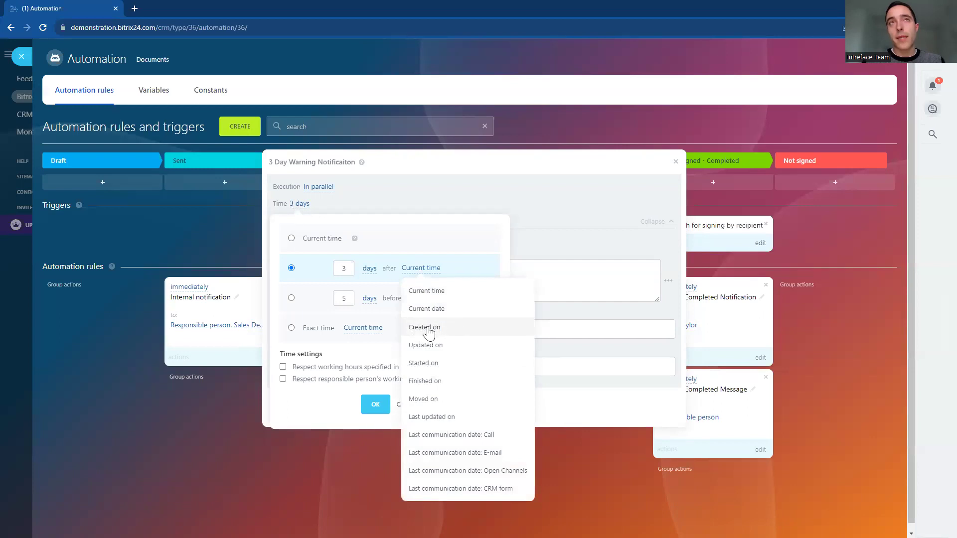
click(430, 332)
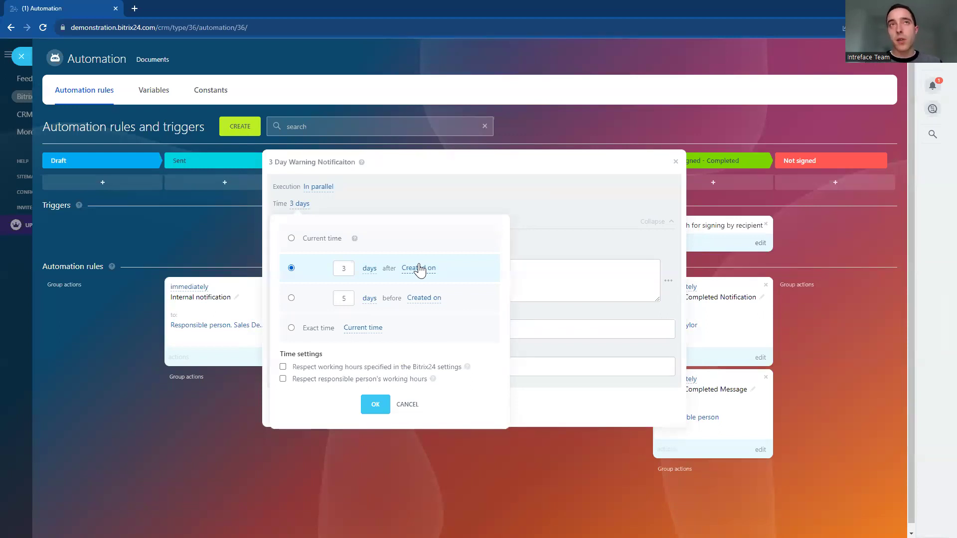
click(419, 269)
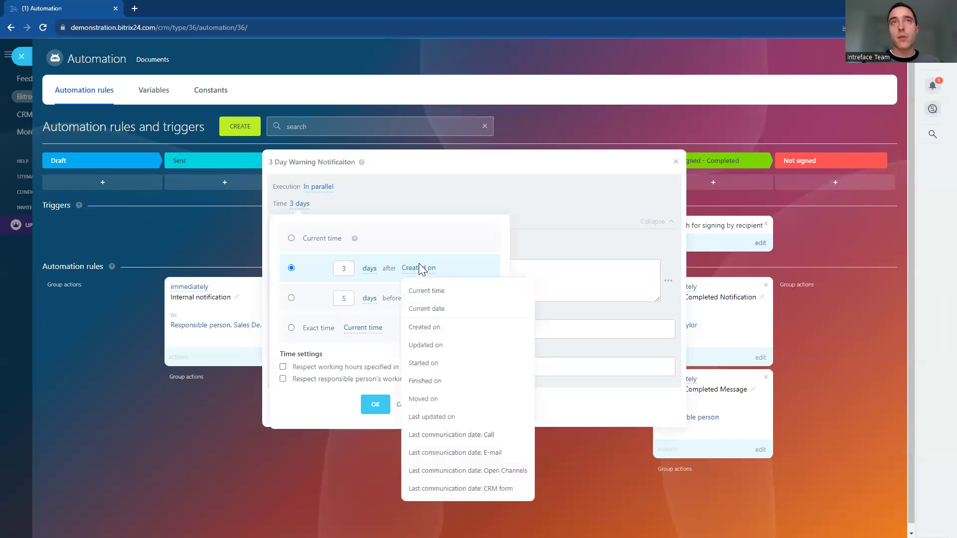
click(421, 292)
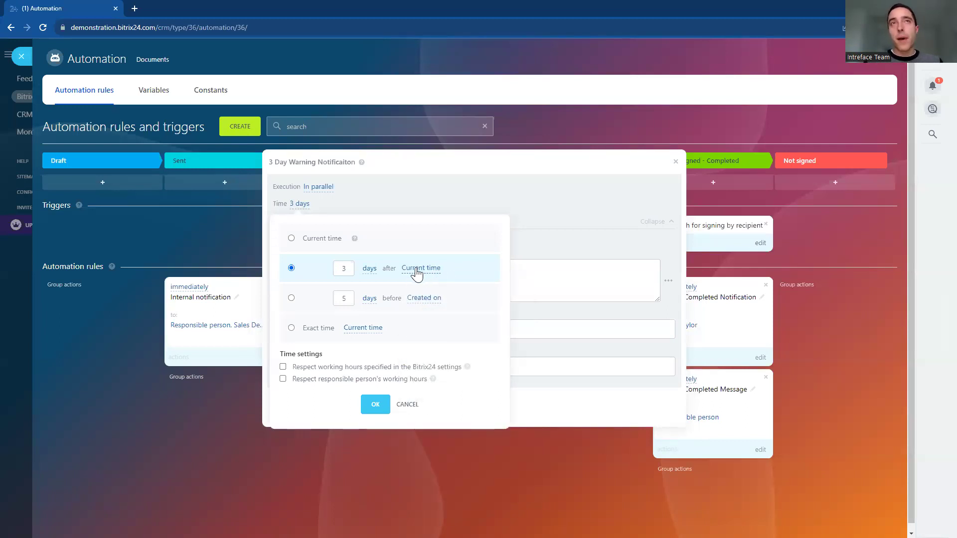
click(419, 270)
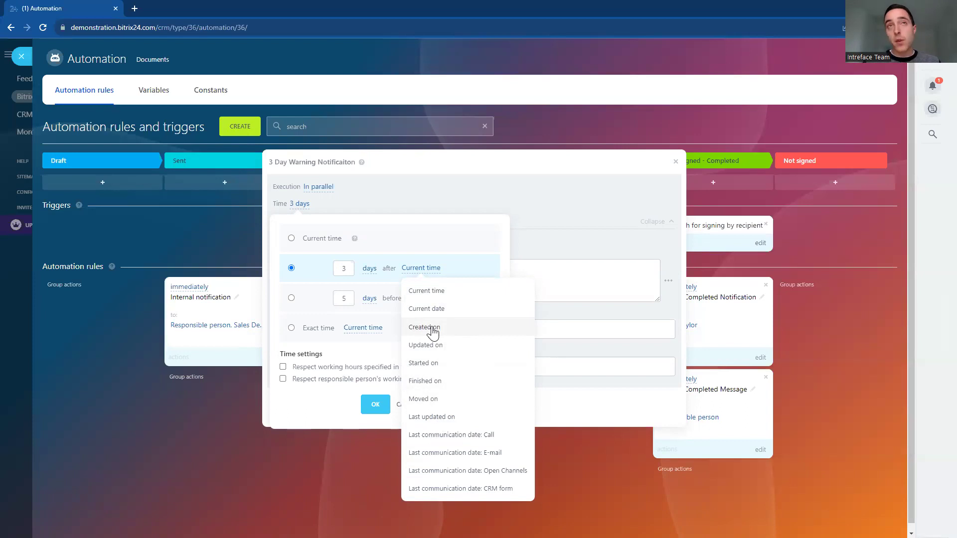
click(428, 289)
click(431, 243)
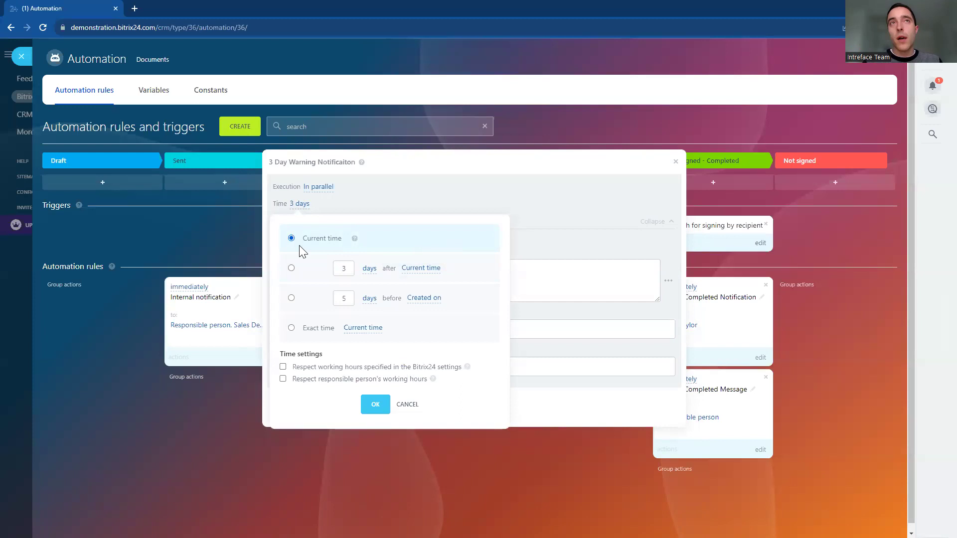
click(291, 268)
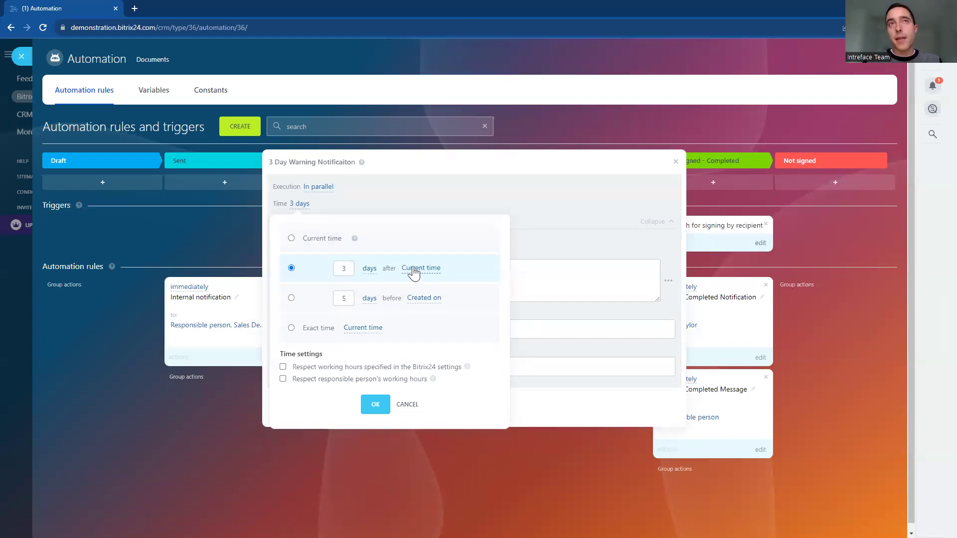
click(376, 404)
click(454, 407)
drag(476, 161, 416, 162)
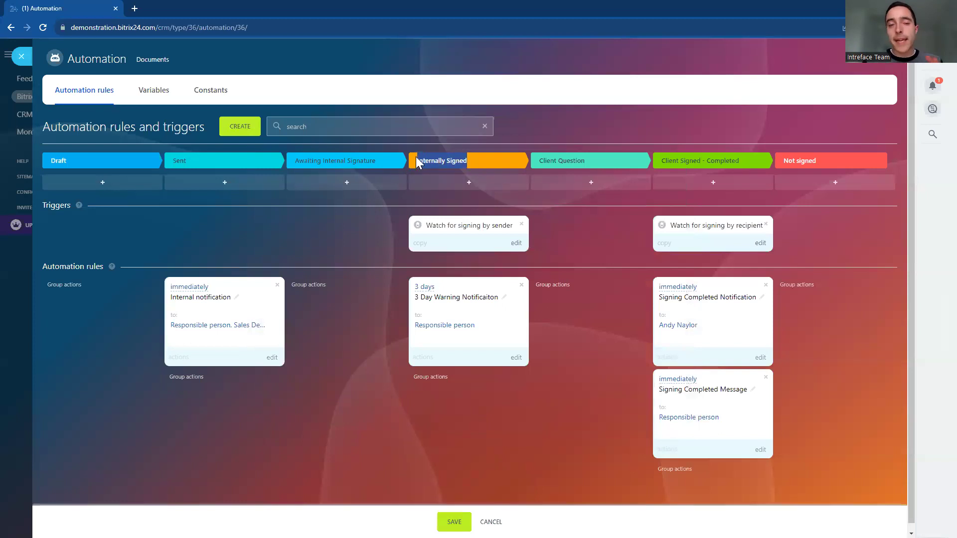
Save the rule changes from the bottom bar and close Automation back to the signing kanban
click(477, 164)
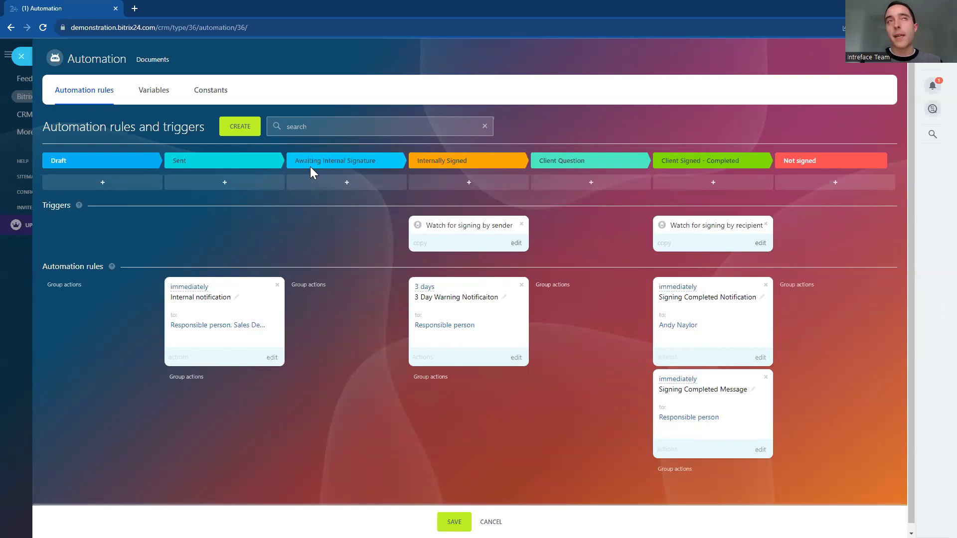
drag(468, 160, 413, 160)
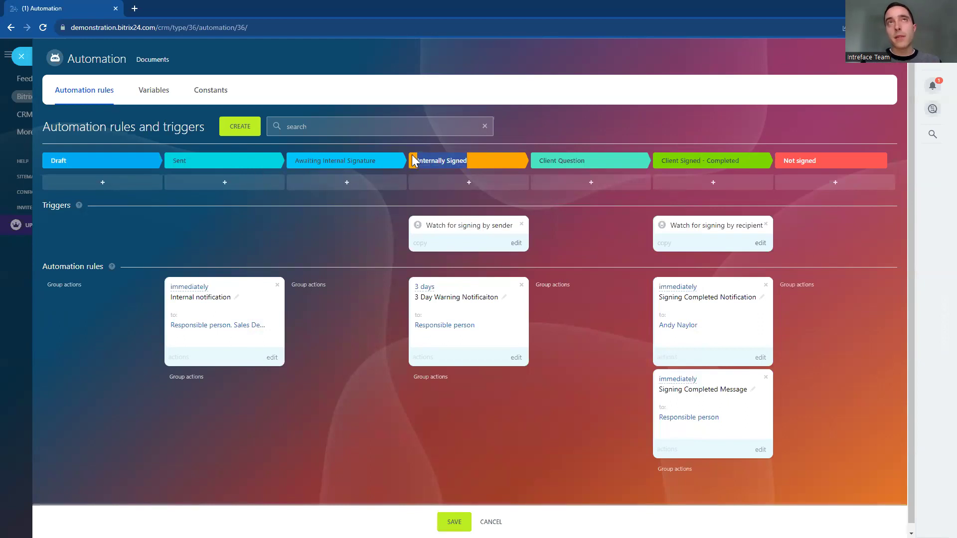
click(490, 161)
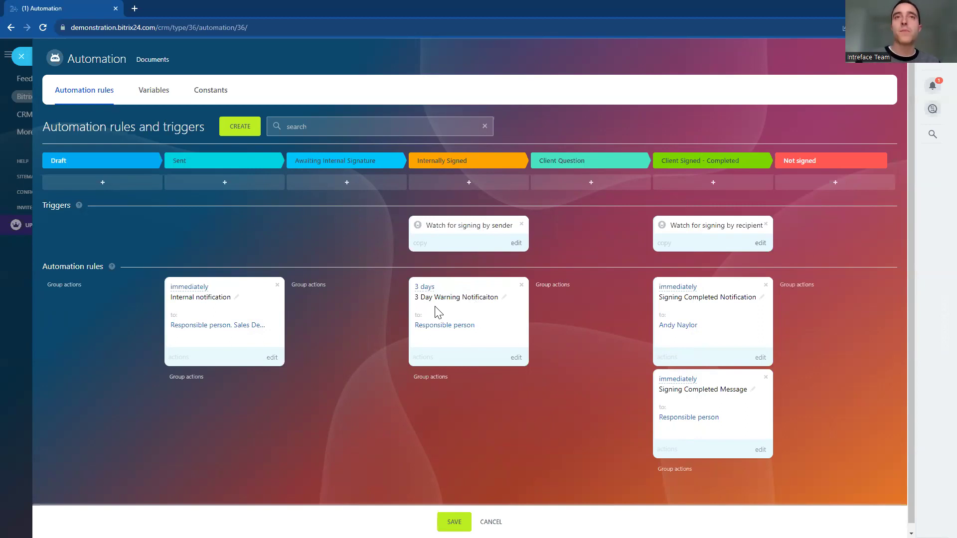
click(454, 522)
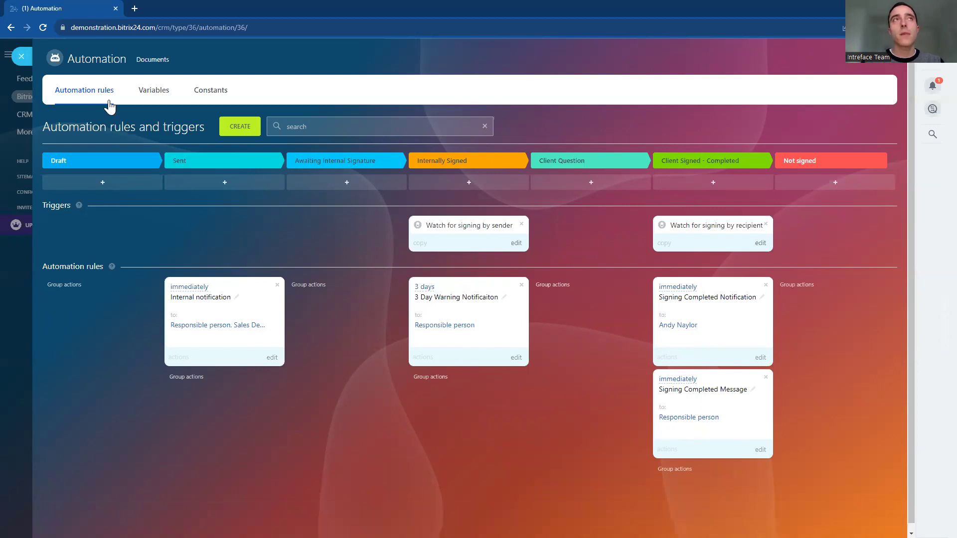
click(21, 58)
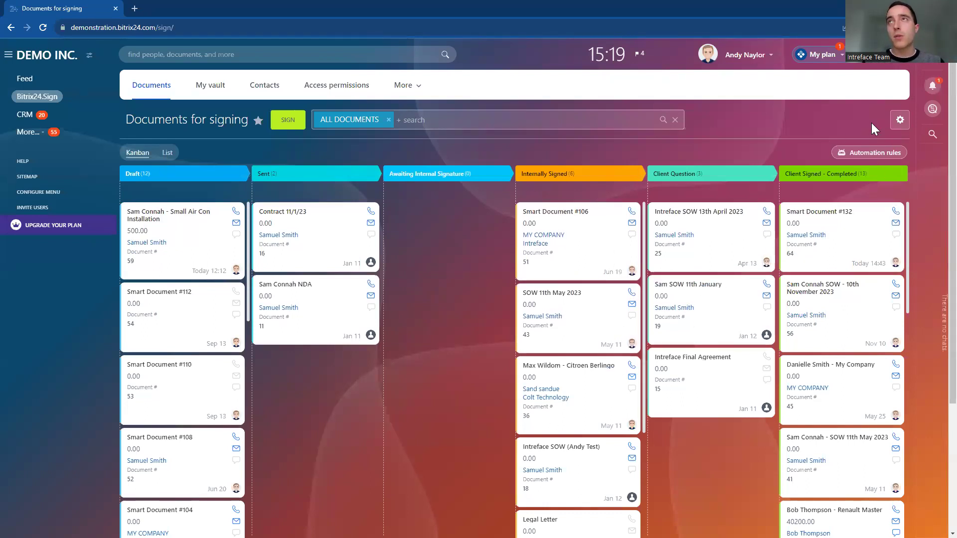
click(902, 121)
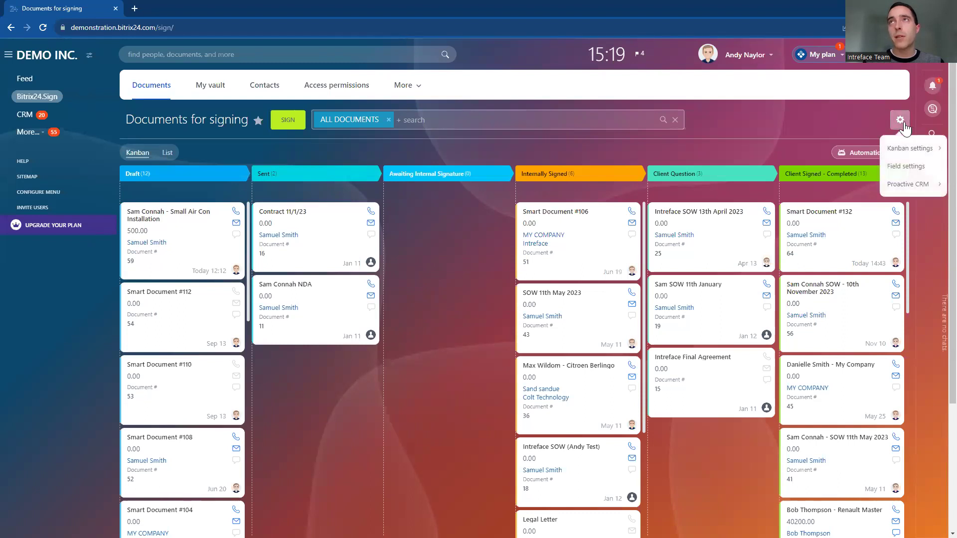
mouse_move(912, 149)
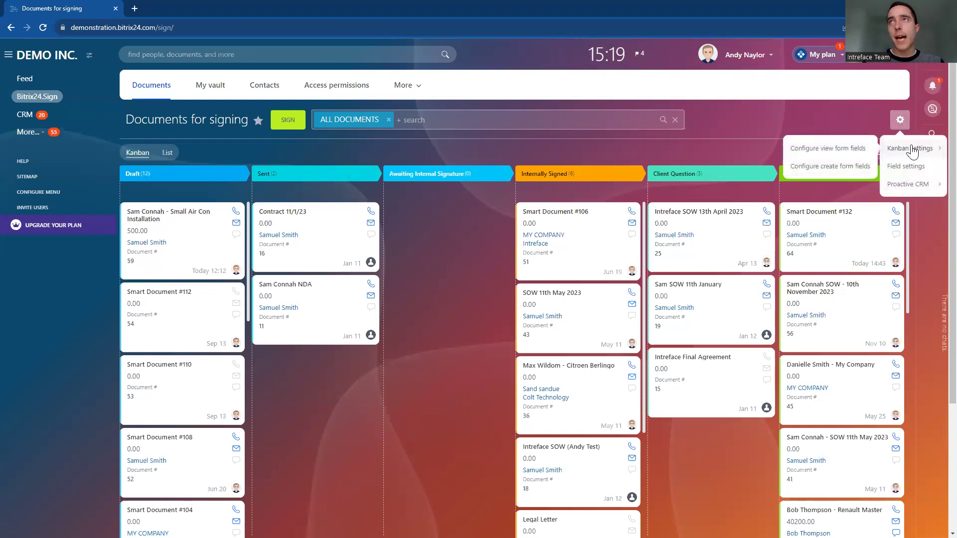
click(818, 149)
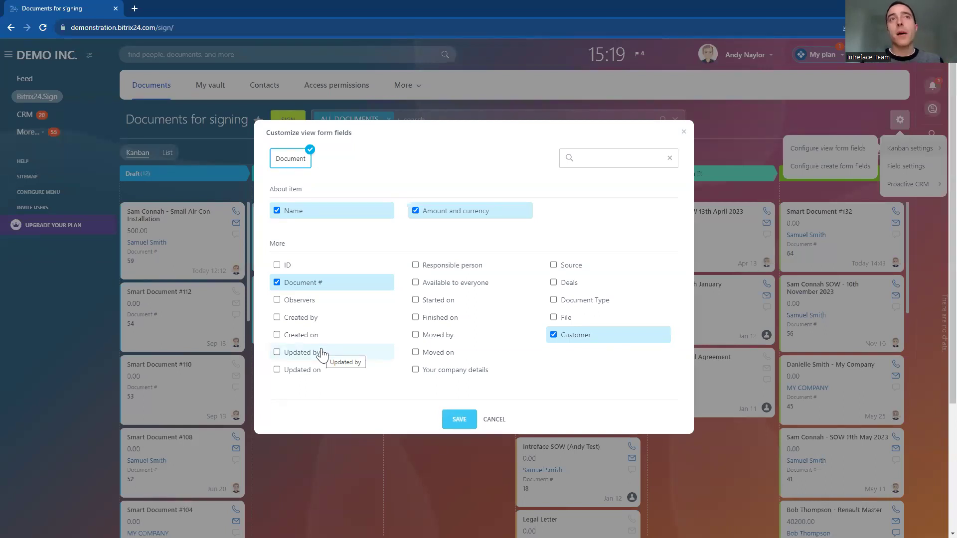
click(292, 341)
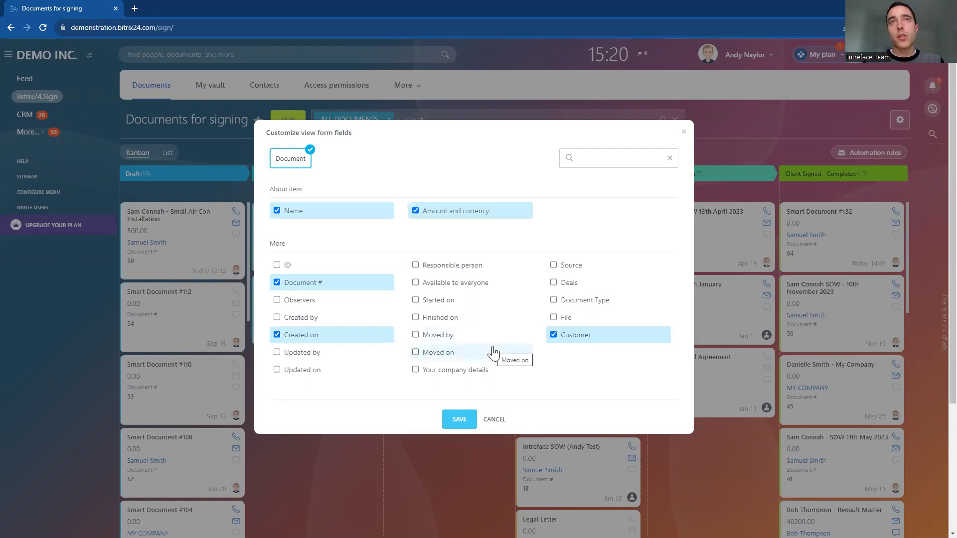
click(439, 266)
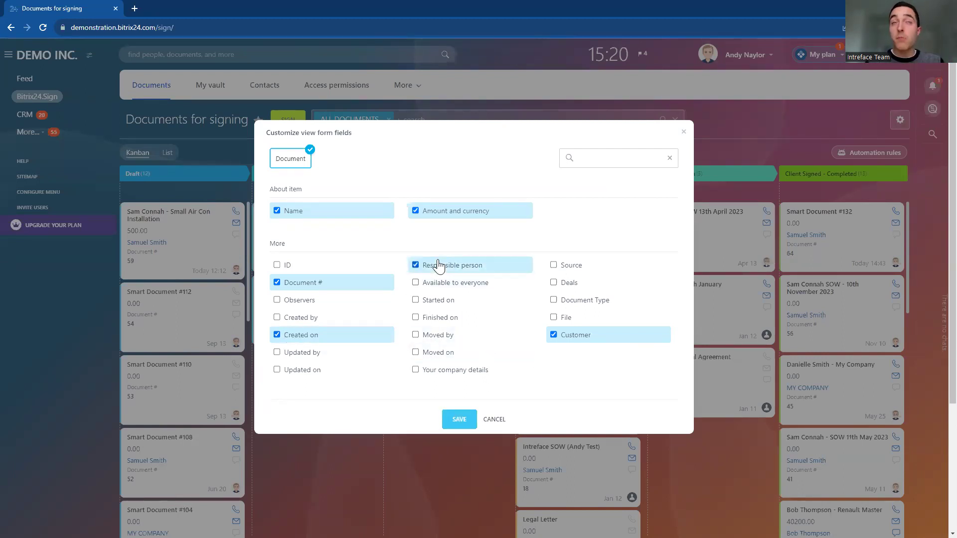
click(415, 210)
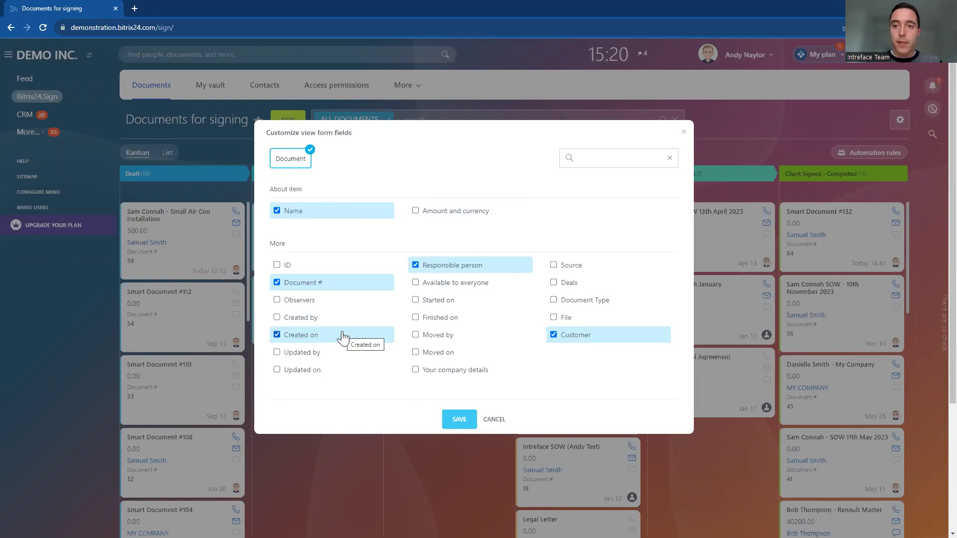
click(458, 422)
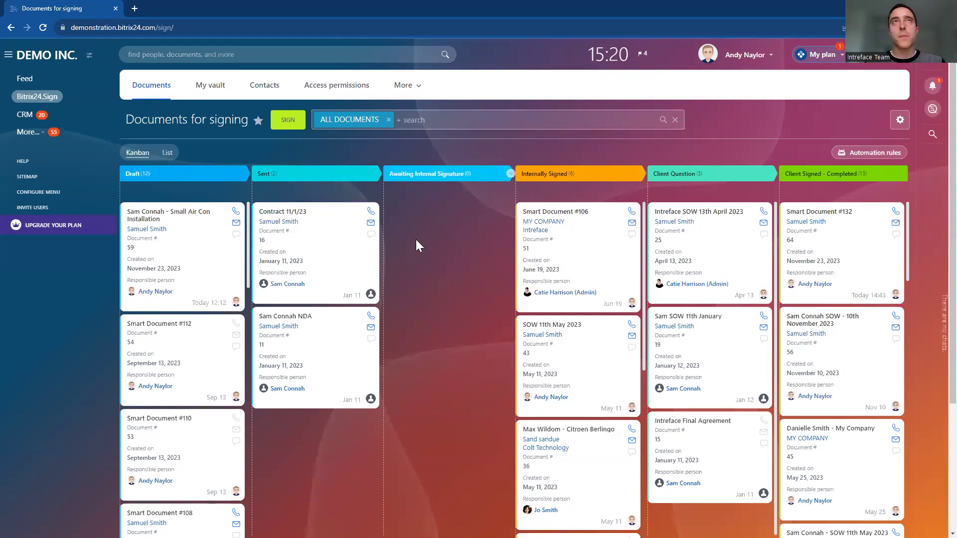
Filter the documents board to show only one responsible person's documents
click(448, 122)
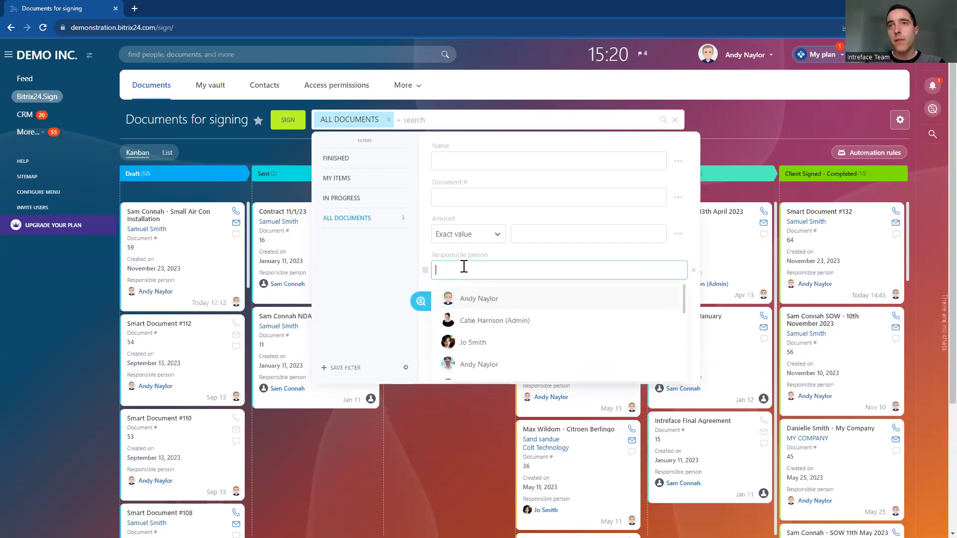
text(sam)
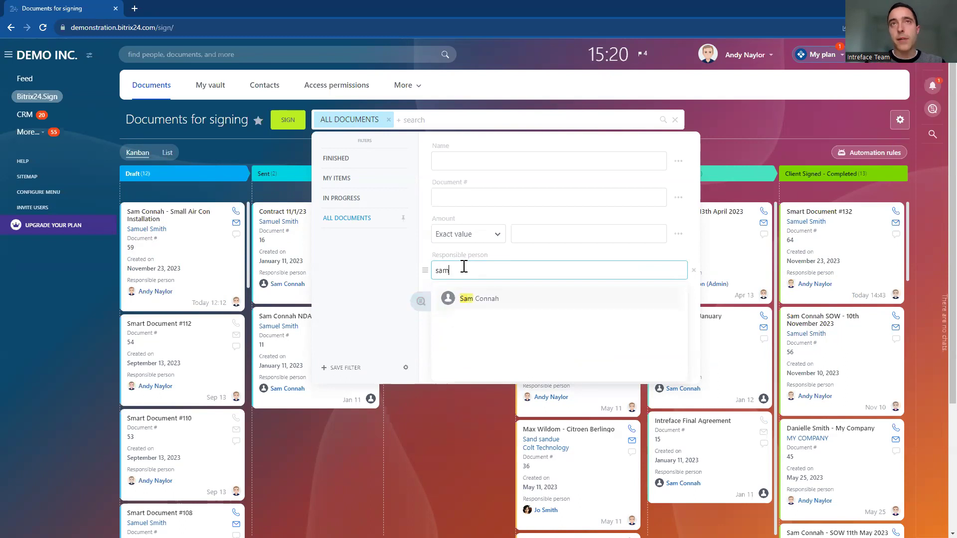
click(468, 301)
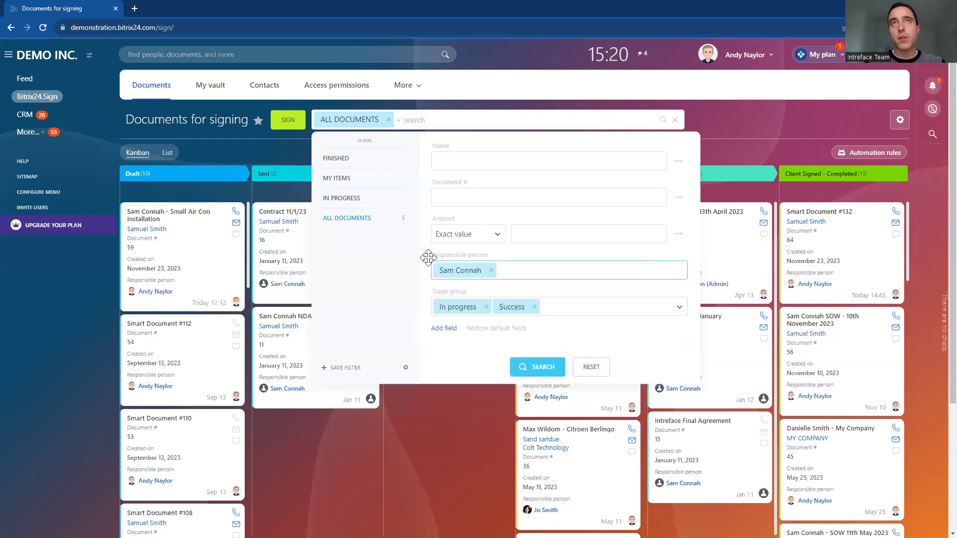
click(532, 369)
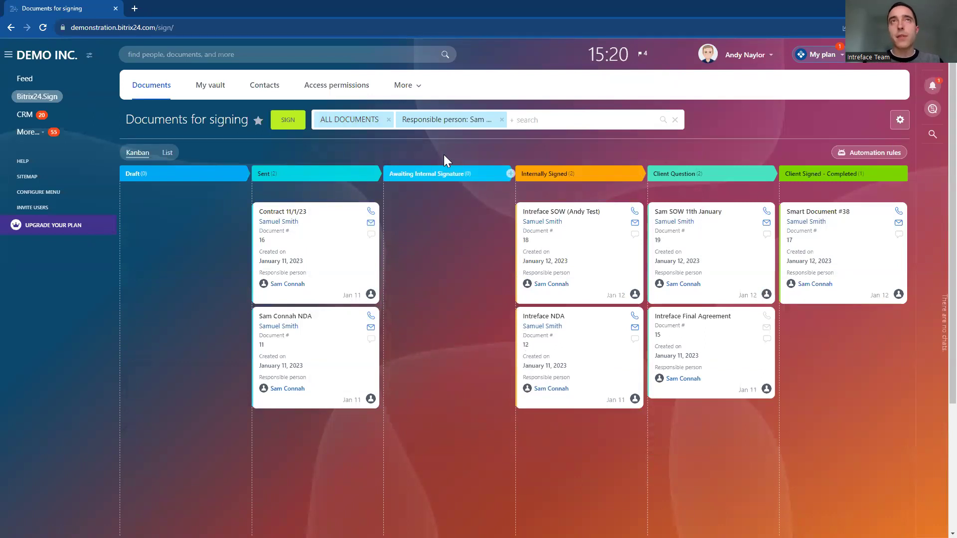
Save this filter as a preset named after that person, then show All Documents as a list
click(441, 125)
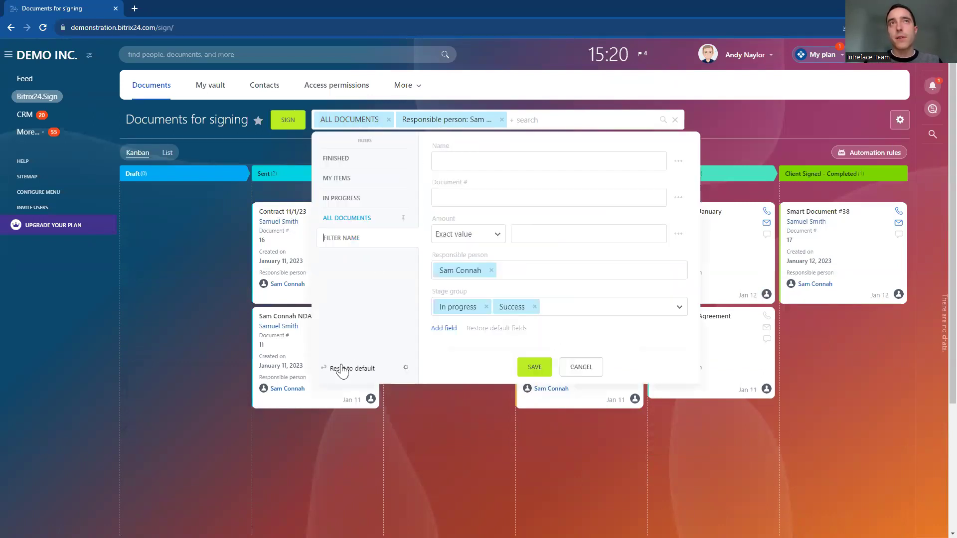
text(Sam C)
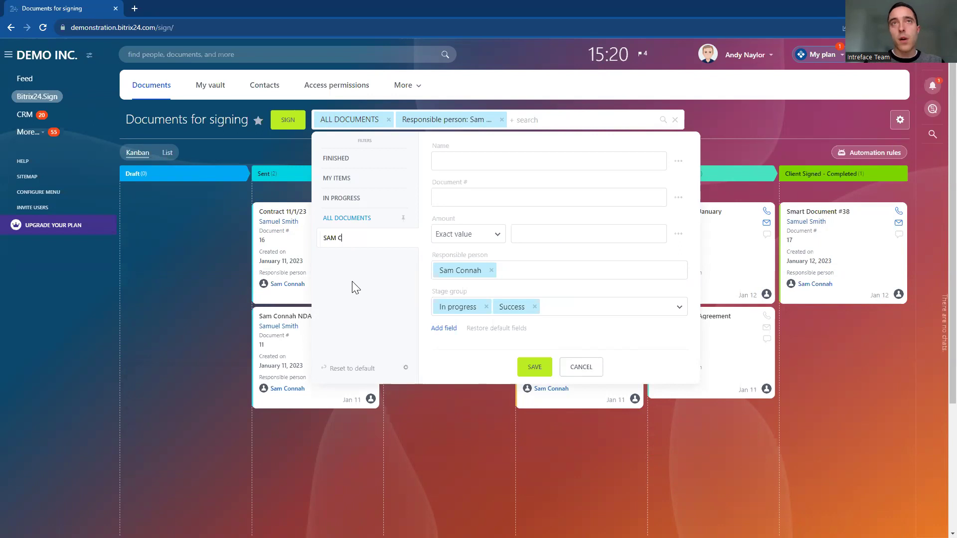
click(534, 366)
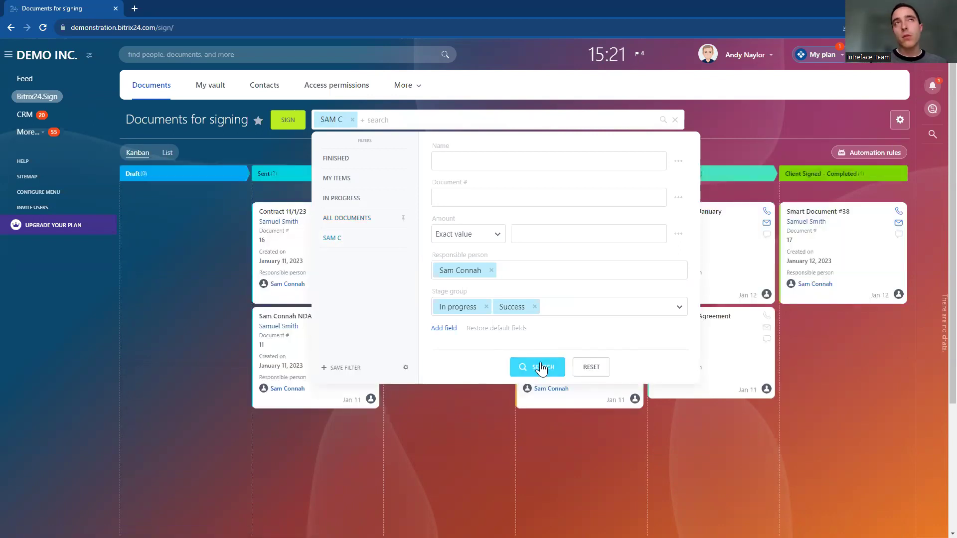
click(353, 121)
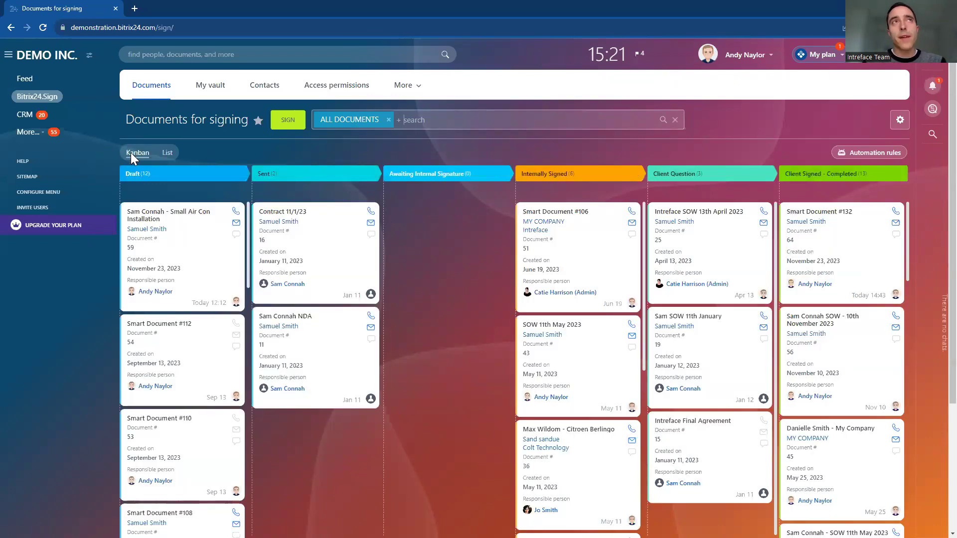
click(167, 155)
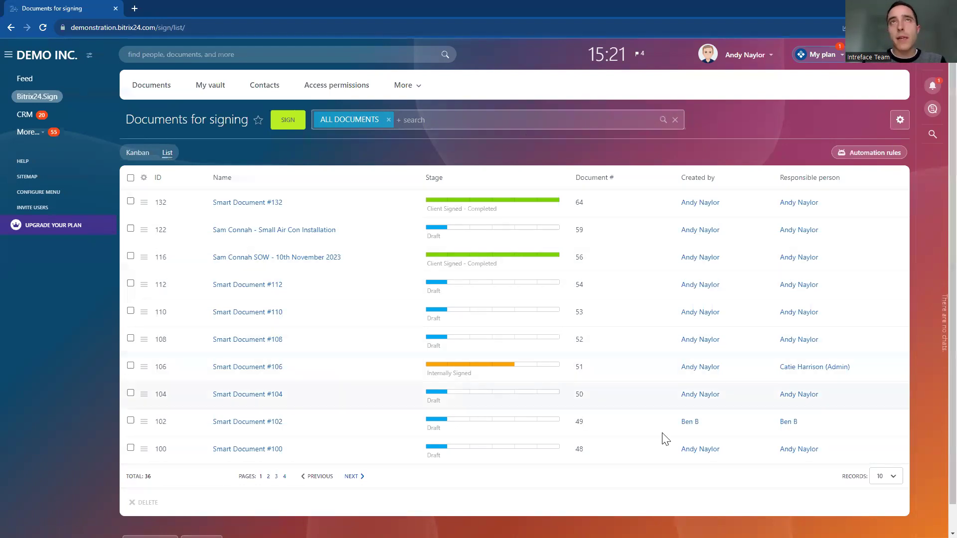
Move Stage to the first column, hide Document # and ID, show Created on, then return to kanban
drag(500, 179, 377, 166)
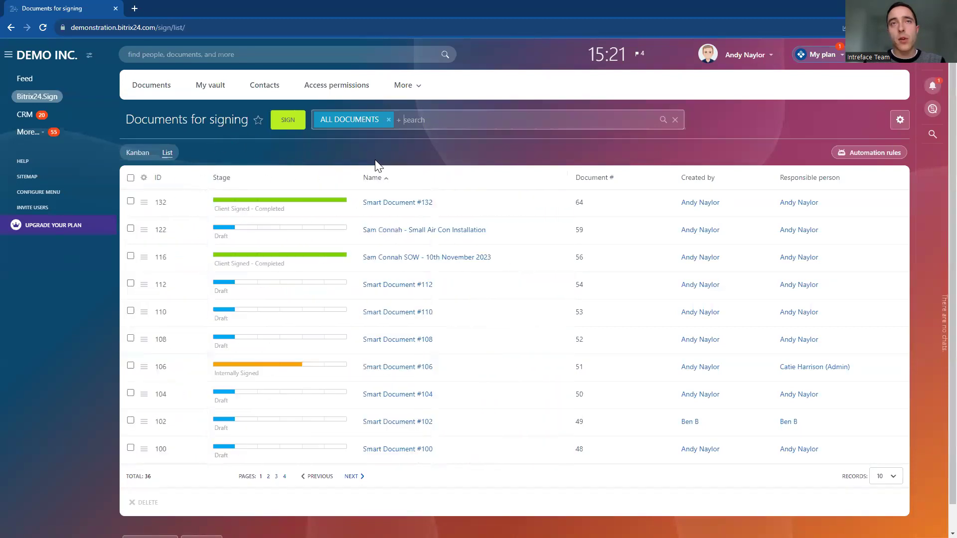
drag(278, 183, 299, 175)
click(143, 178)
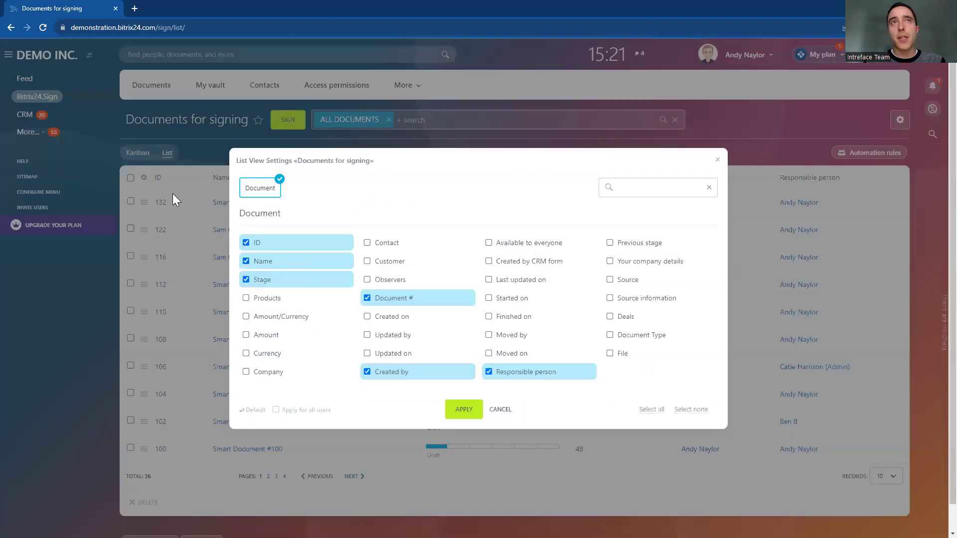
click(367, 297)
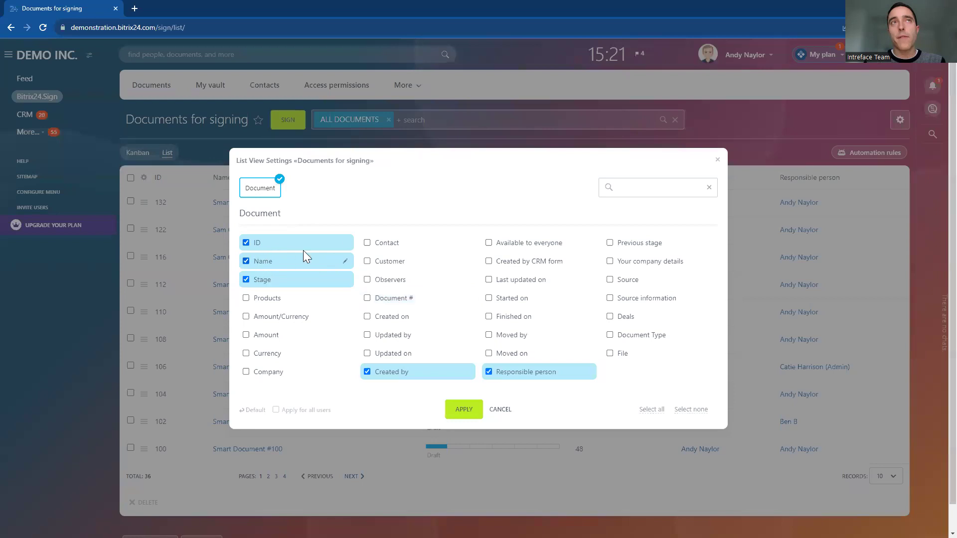
click(381, 316)
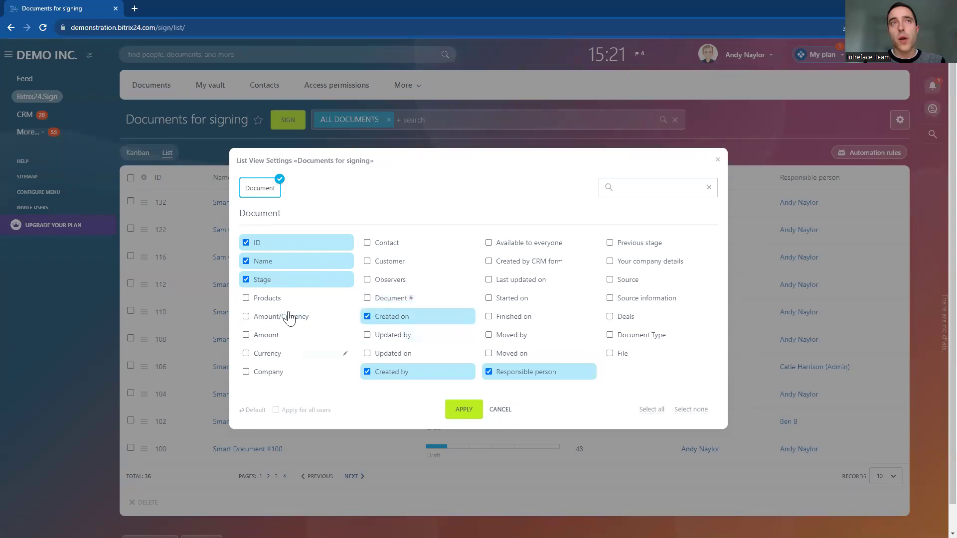
click(249, 243)
click(461, 411)
drag(495, 184, 307, 145)
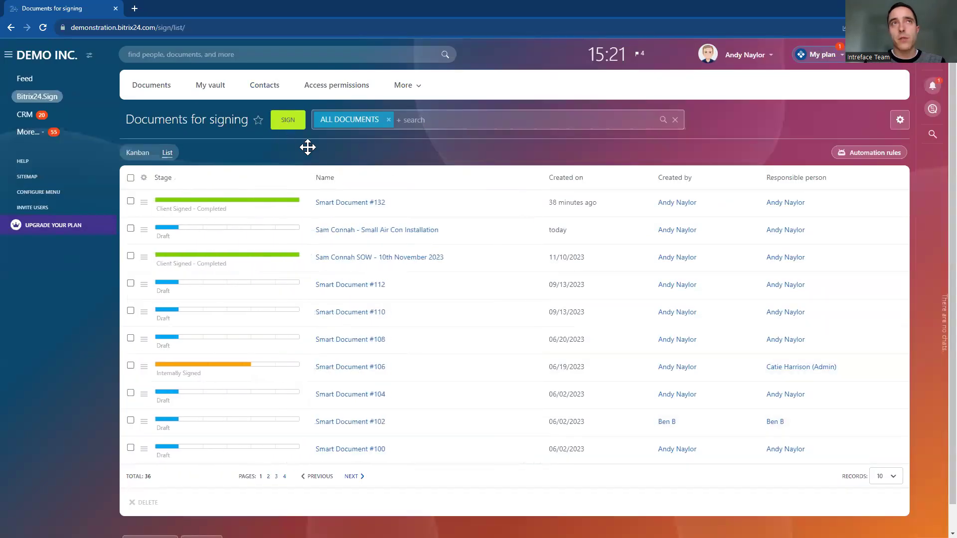
click(138, 152)
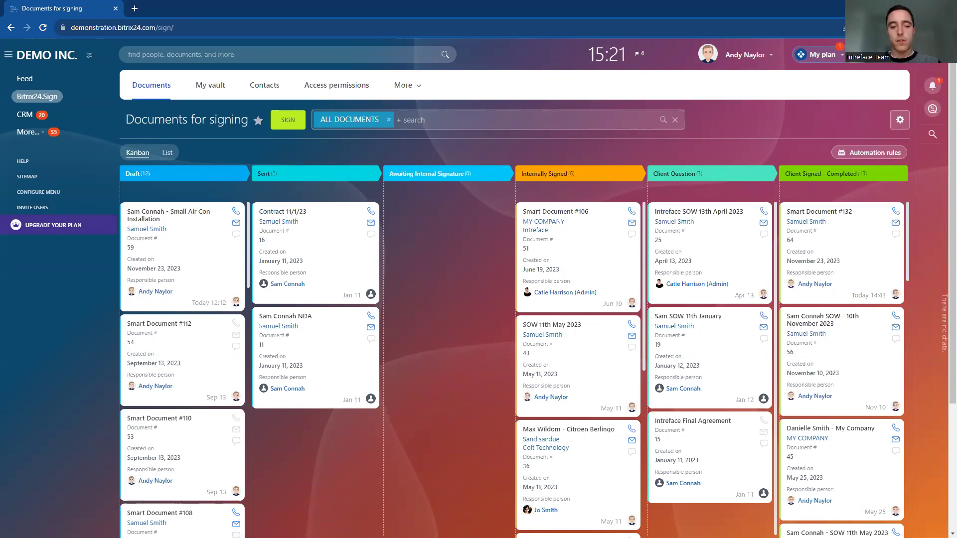
key(alt+Tab)
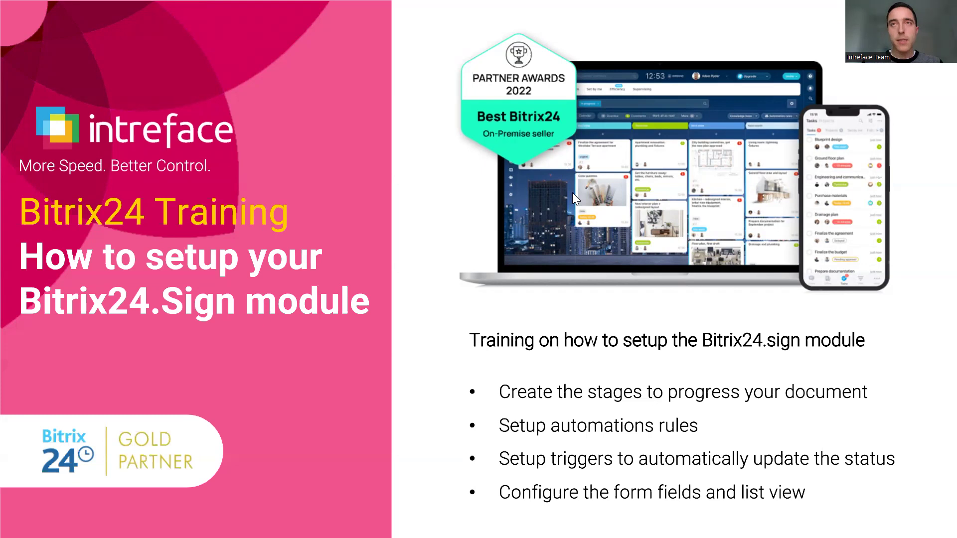
click(928, 323)
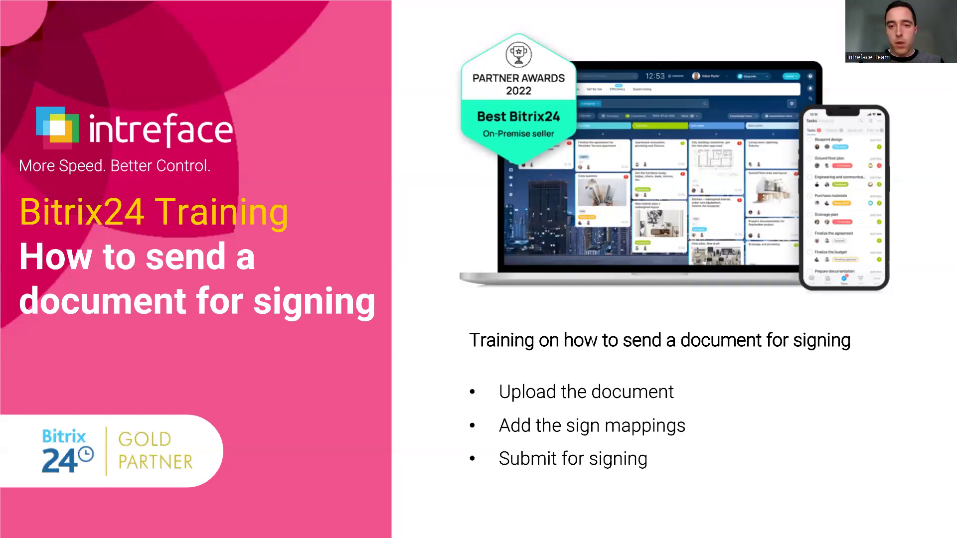
key(alt+Tab)
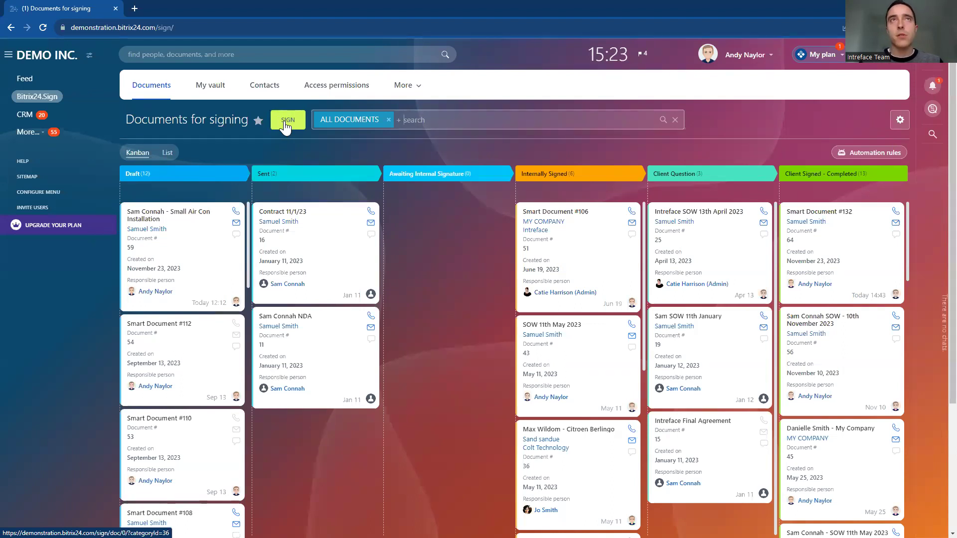
Start a new signing document from the second recent Statement of Works template and continue to Prepare
click(287, 121)
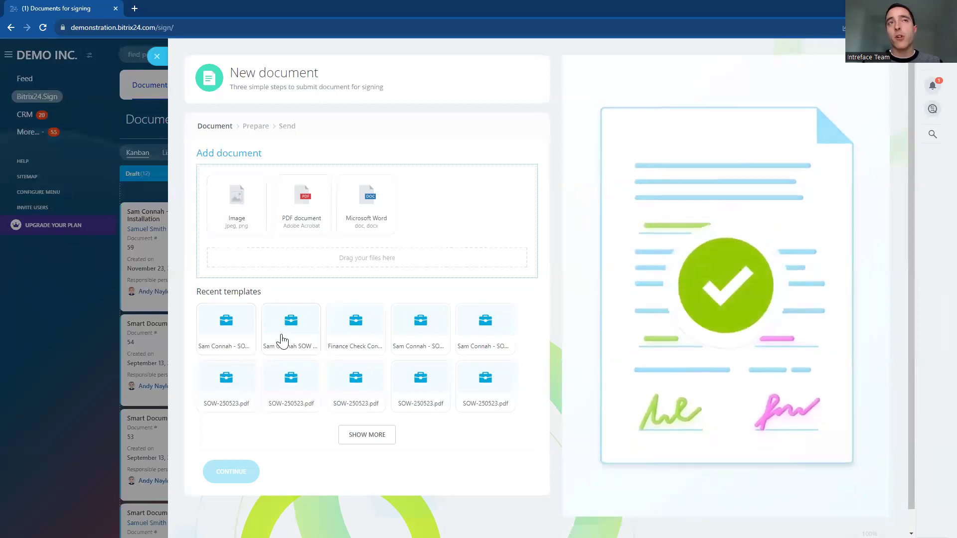
click(299, 337)
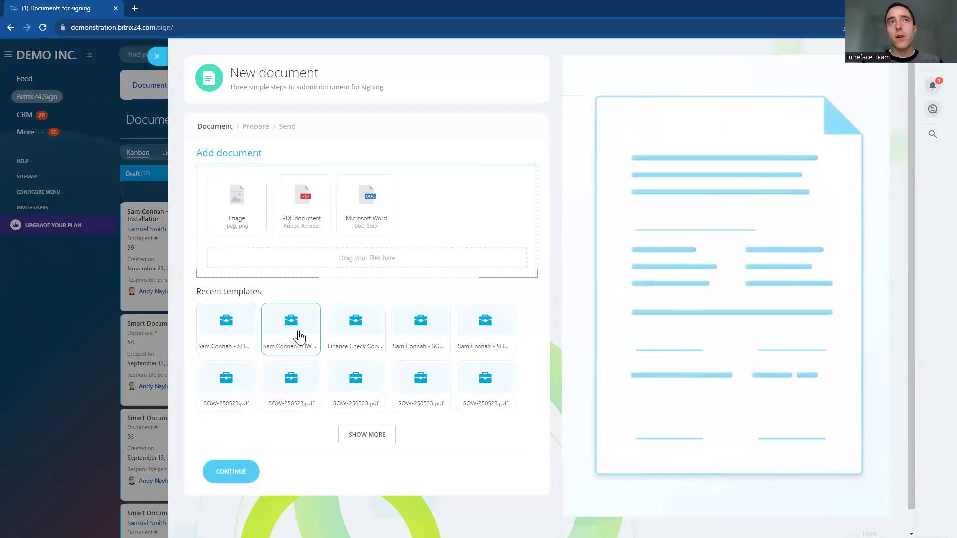
click(229, 474)
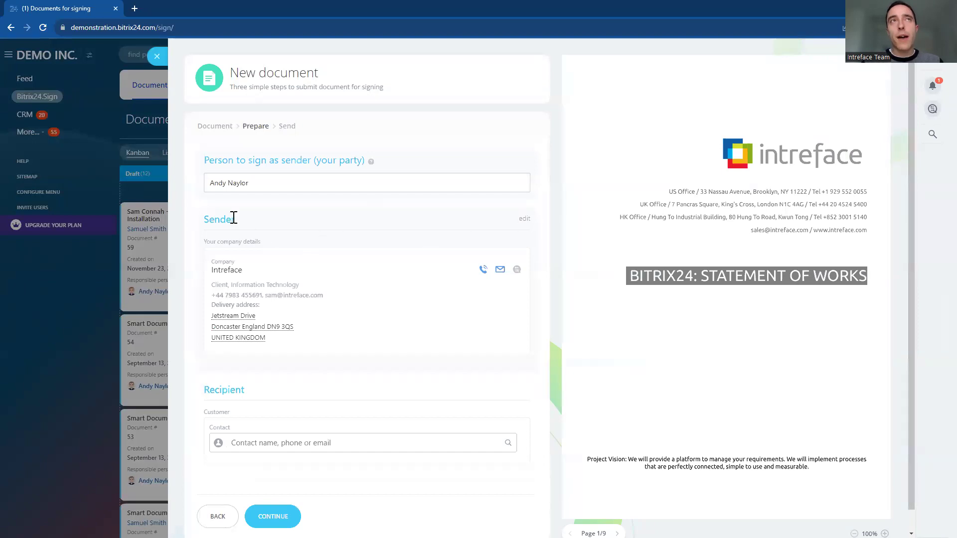
Make the sender's company details editable on the Prepare step
click(254, 224)
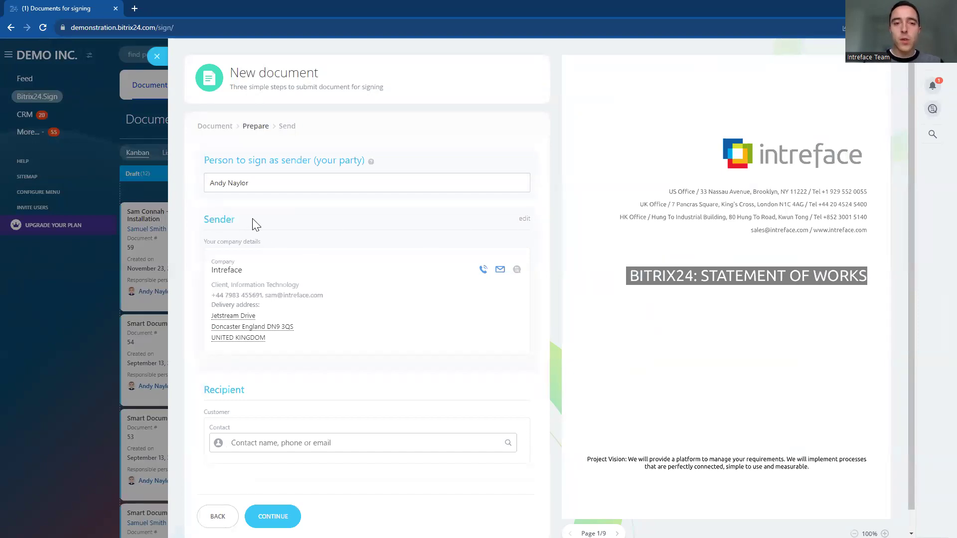
click(527, 223)
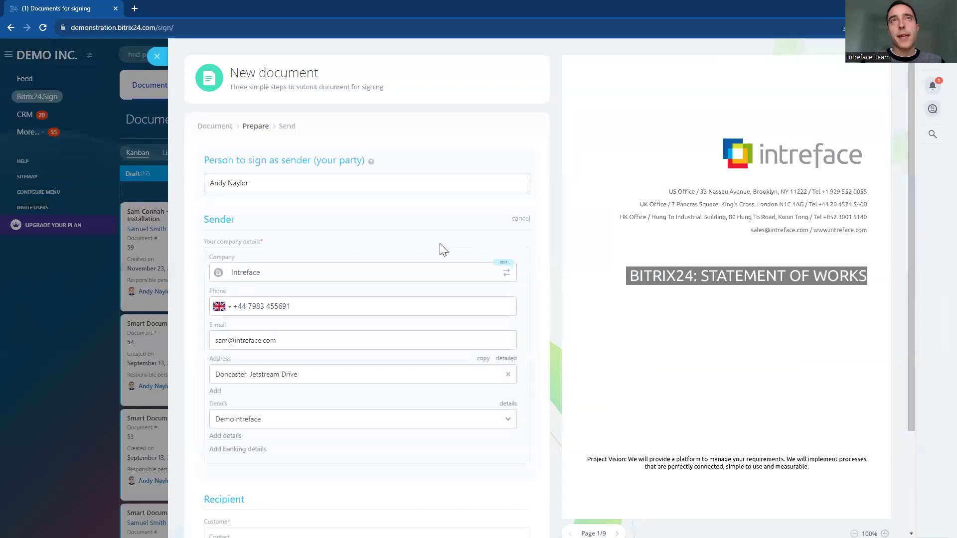
drag(912, 248, 913, 349)
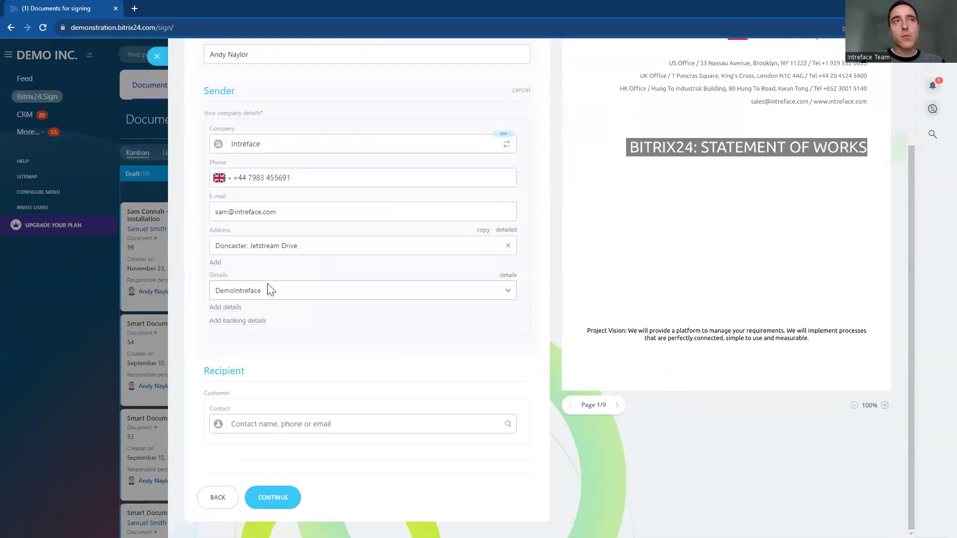
drag(253, 373, 200, 372)
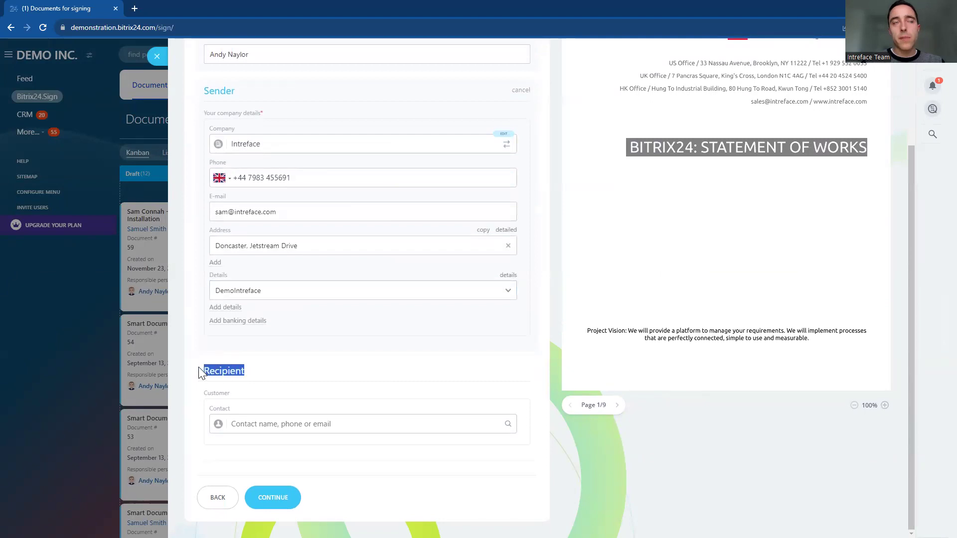
click(273, 379)
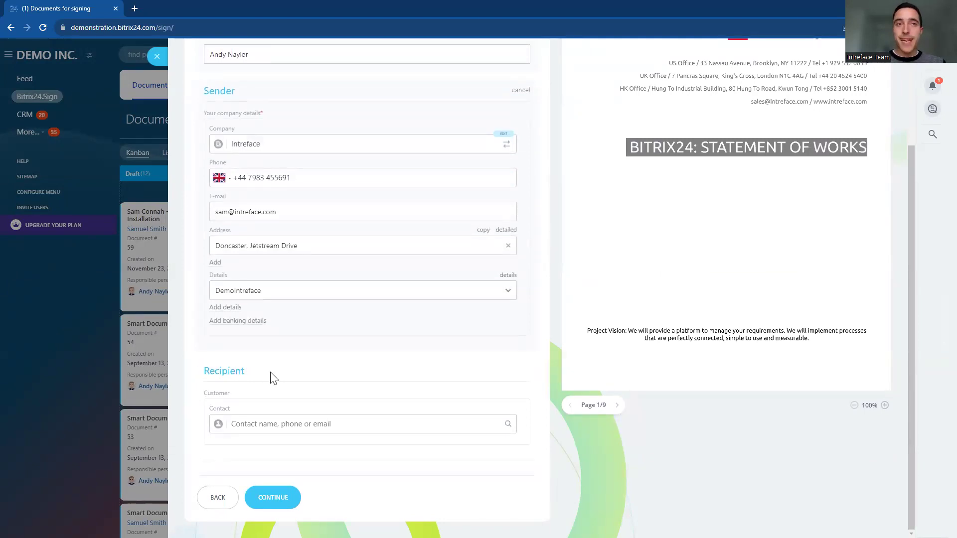
Select the client contact as the recipient and continue to the document editor
click(272, 423)
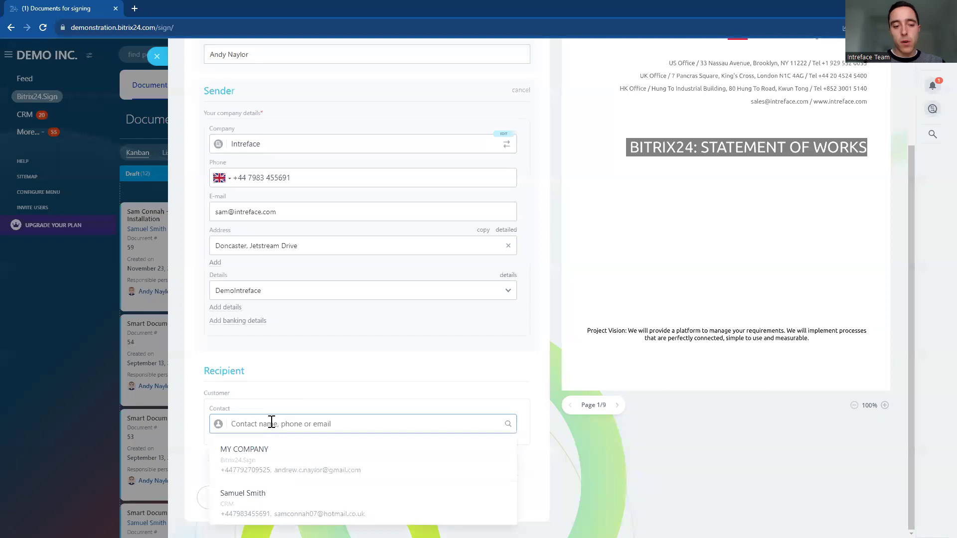
text(Samuel)
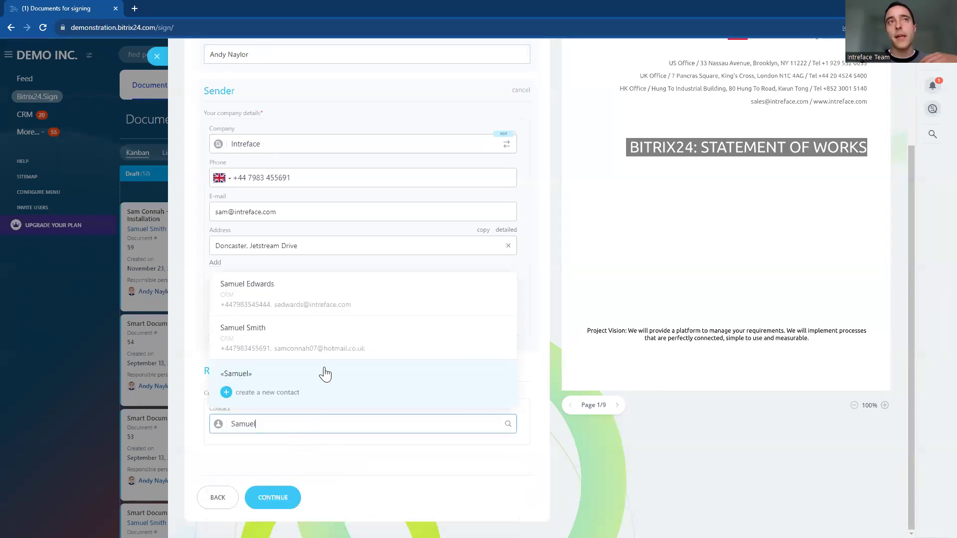
click(328, 346)
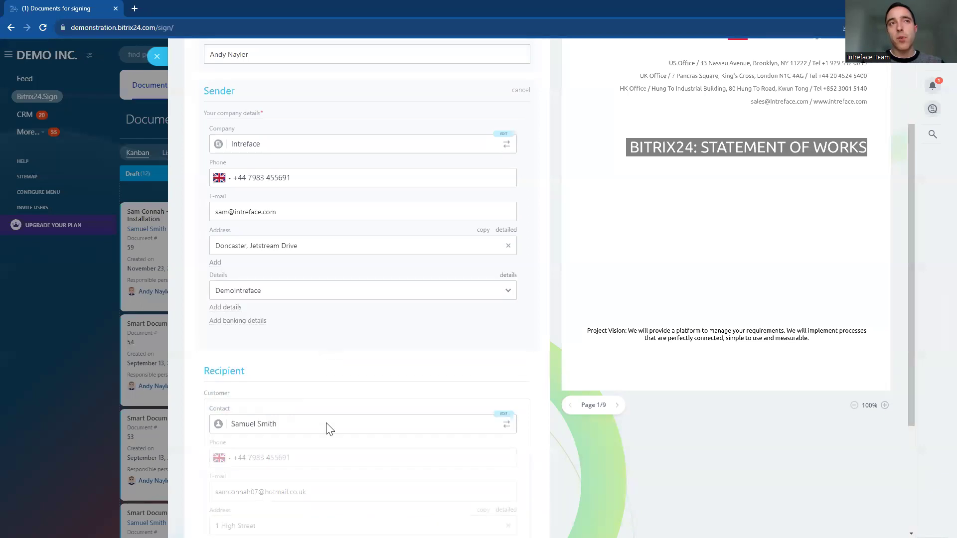
scroll(906, 444, down, 1)
scroll(905, 442, down, 4)
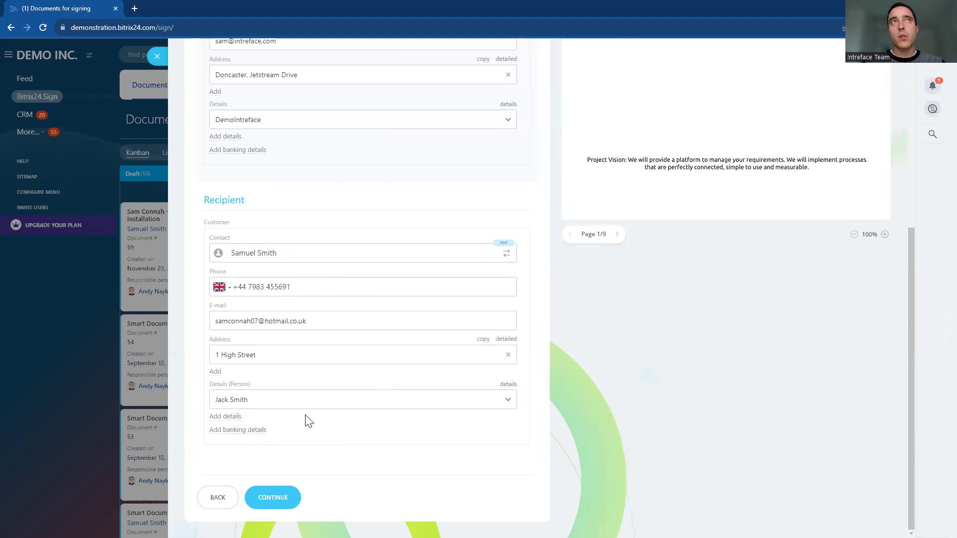
click(272, 496)
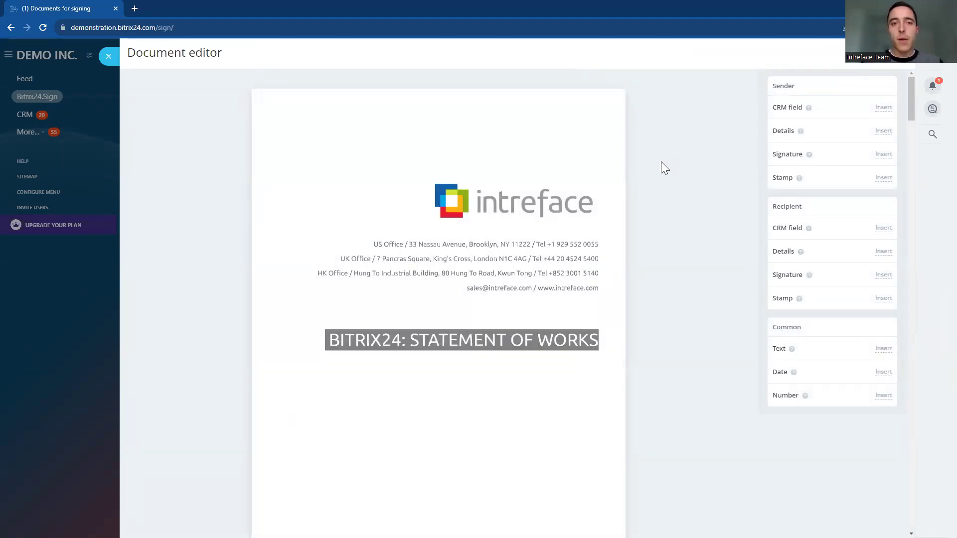
Place the sender signature field under the first SIGNED BY block
drag(909, 112, 895, 521)
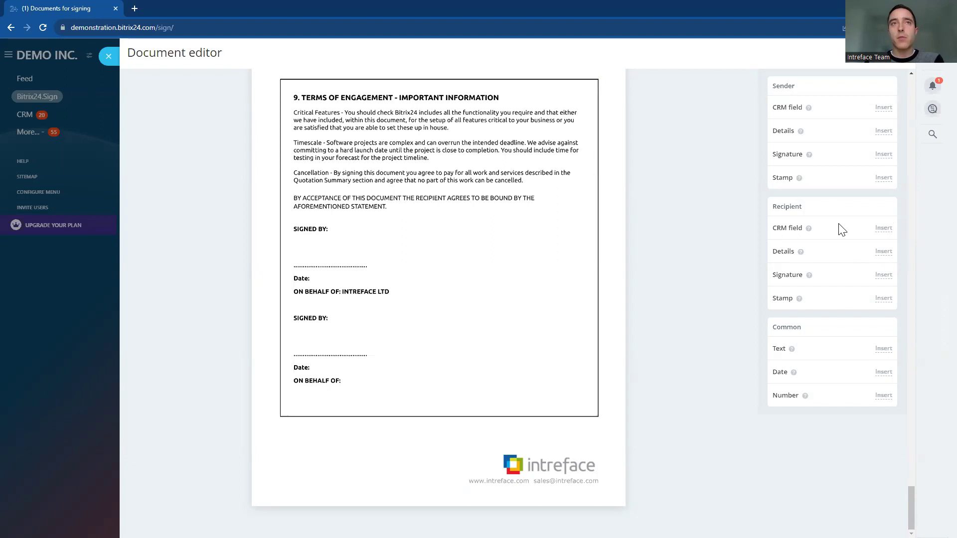
drag(792, 85, 772, 87)
drag(808, 208, 774, 203)
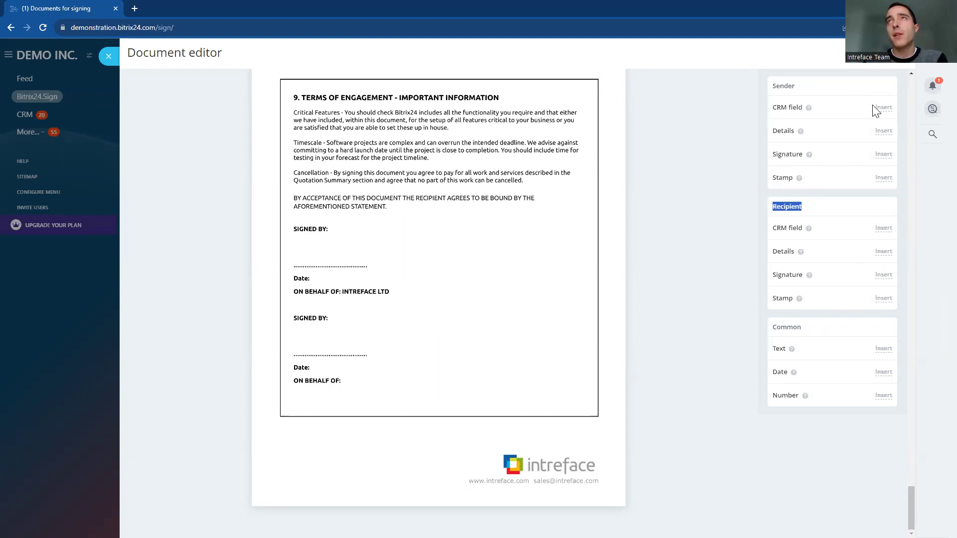
click(886, 158)
drag(886, 155, 738, 157)
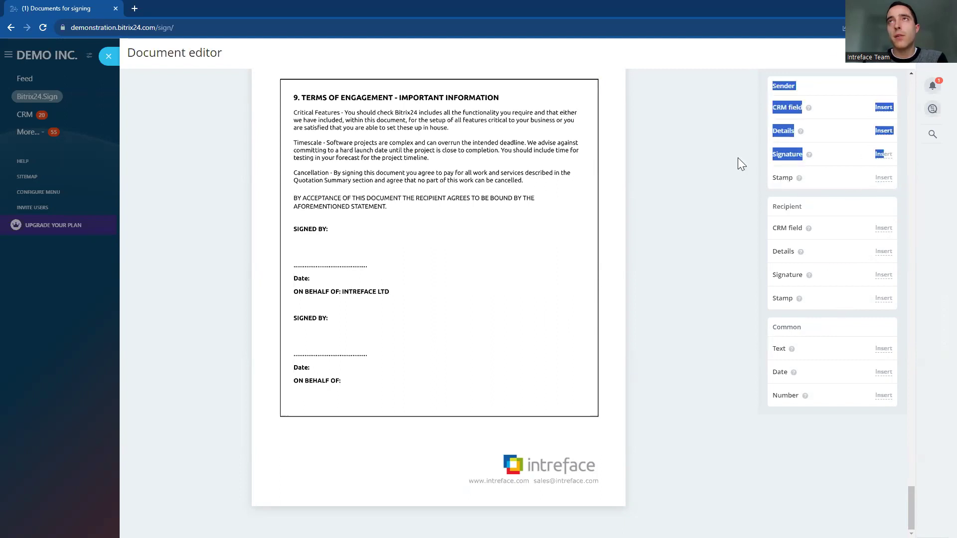
click(738, 157)
click(883, 158)
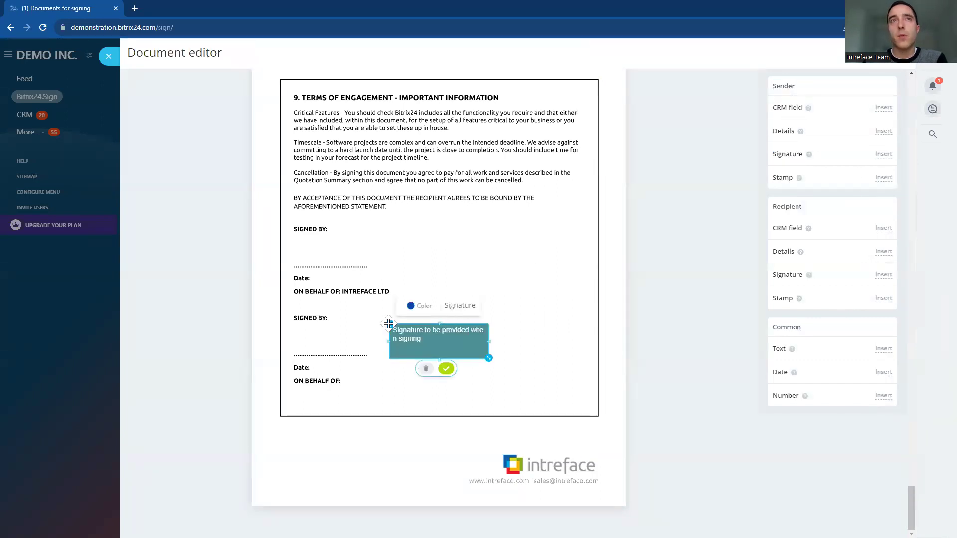
drag(389, 325, 292, 234)
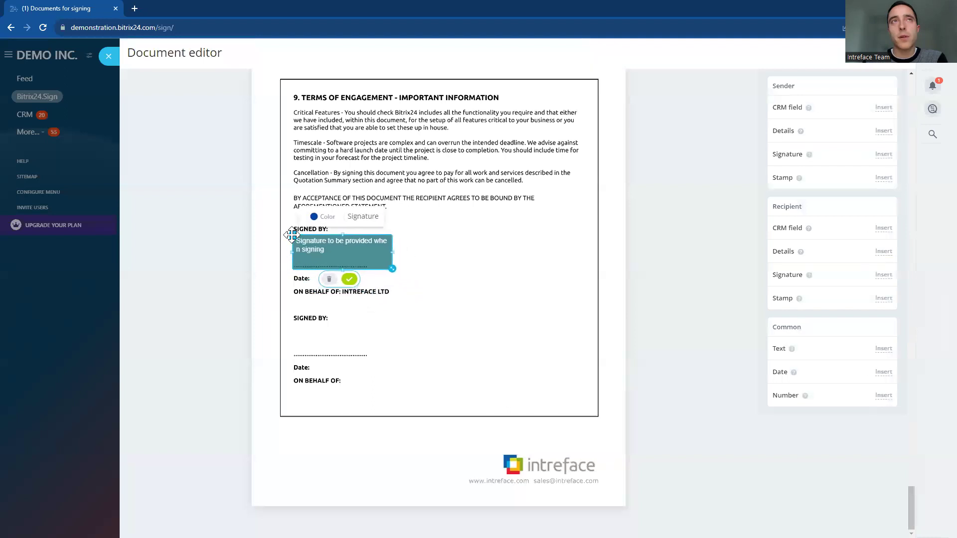
click(349, 279)
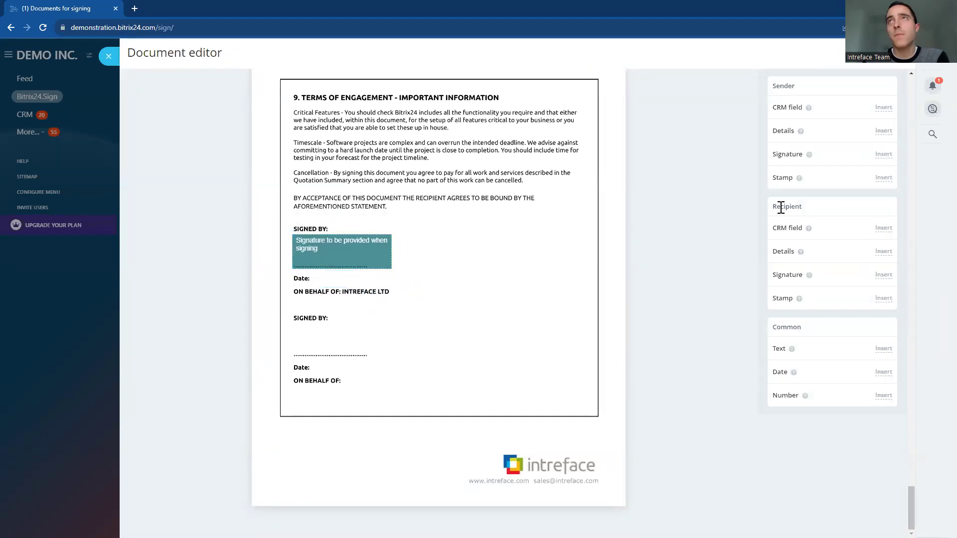
Add a date field beside the first Date: label
drag(810, 327, 771, 327)
click(884, 373)
click(414, 330)
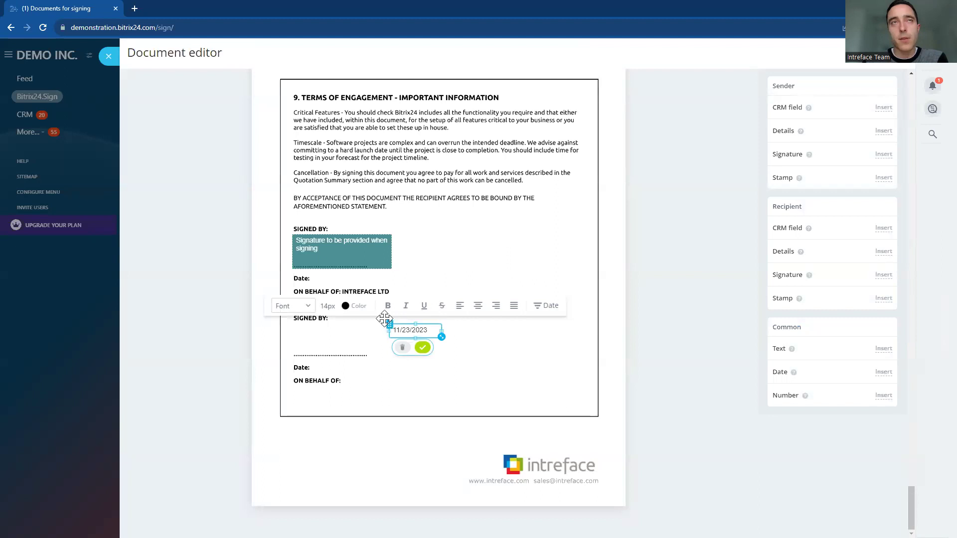
drag(385, 319, 309, 267)
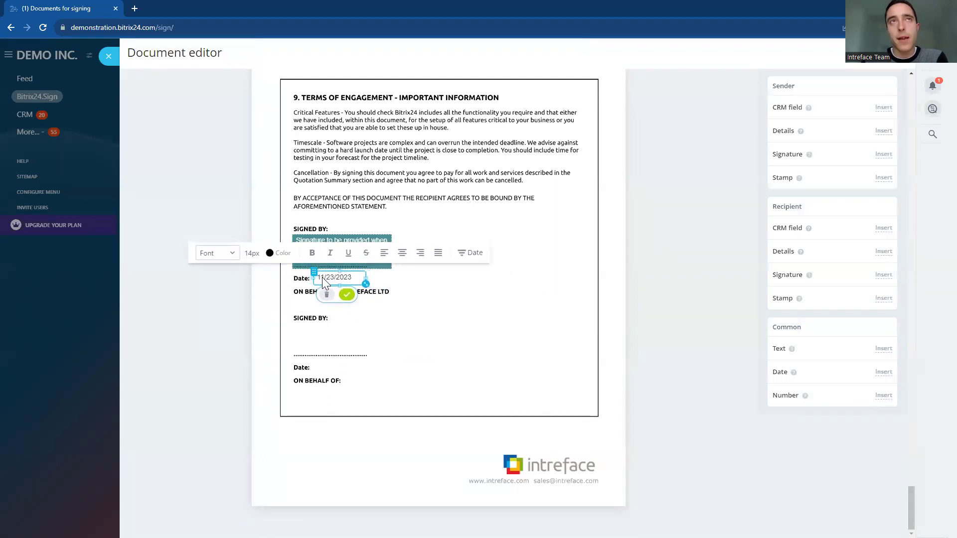
click(346, 295)
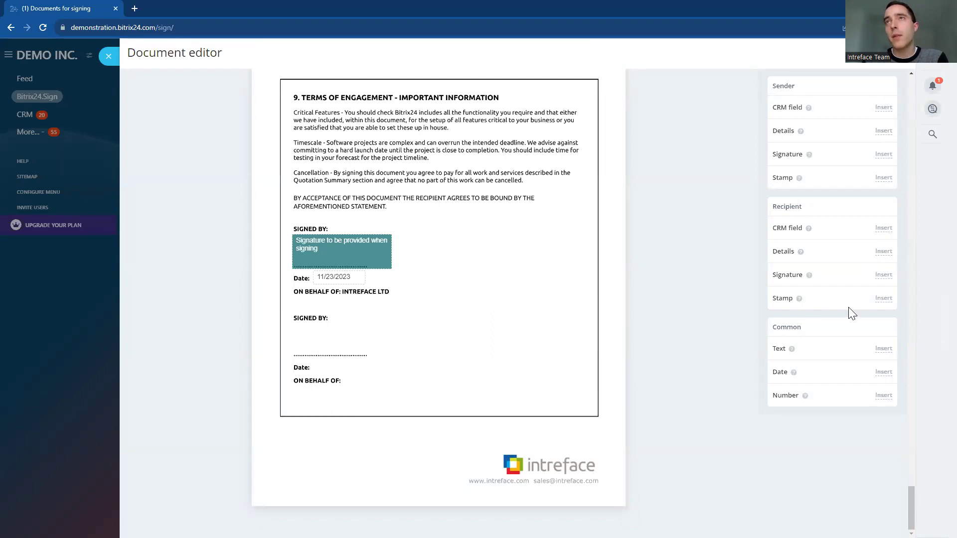
Place the recipient signature under the second SIGNED BY and a date beside its Date: label
click(883, 277)
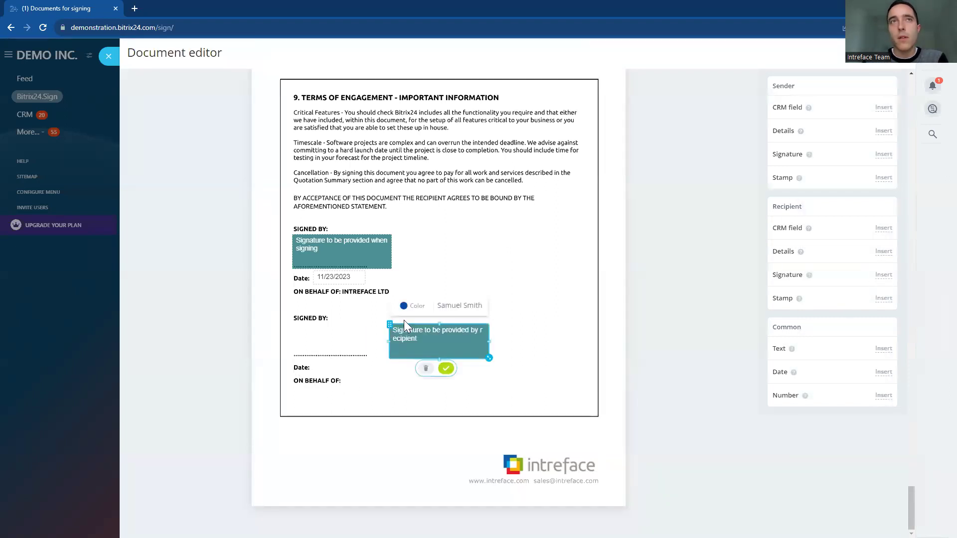
drag(390, 325, 291, 324)
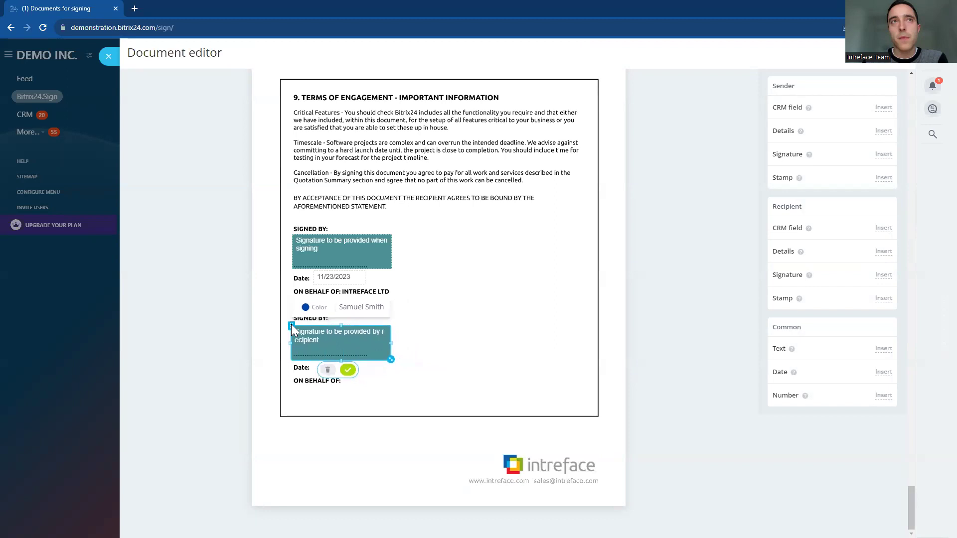
click(349, 373)
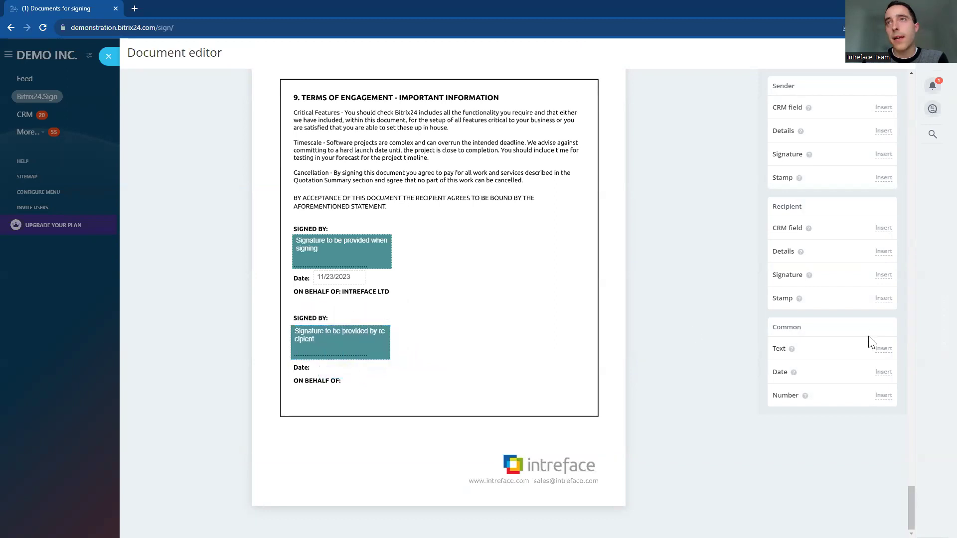
click(883, 372)
mouse_move(391, 324)
mouse_down()
mouse_move(398, 386)
mouse_move(314, 360)
mouse_up()
click(348, 387)
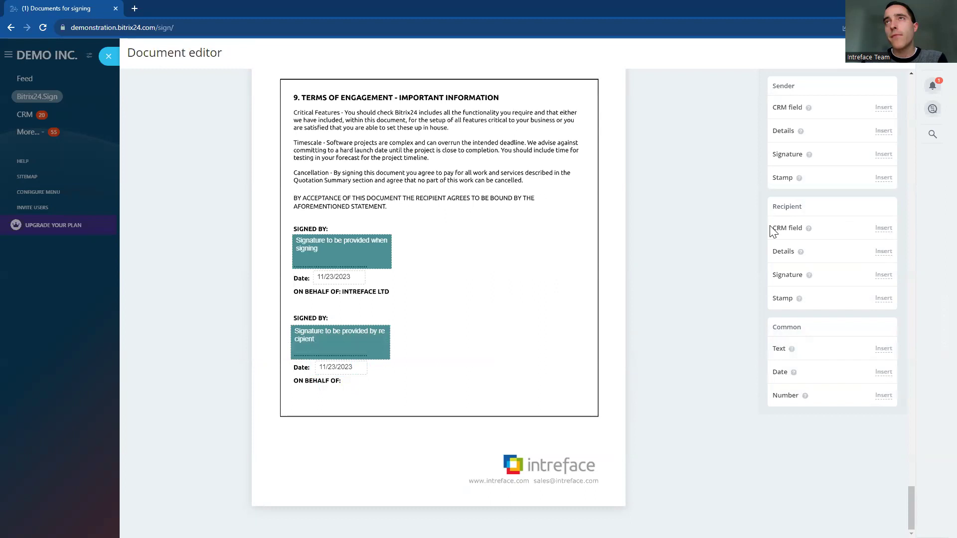
Add the recipient's First name and Second name CRM fields to the ON BEHALF OF line
click(882, 229)
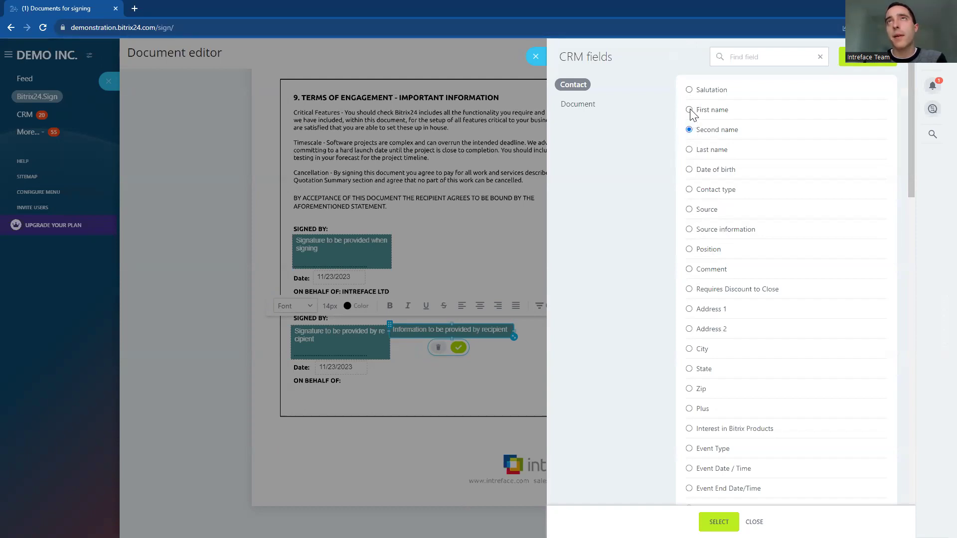
click(719, 522)
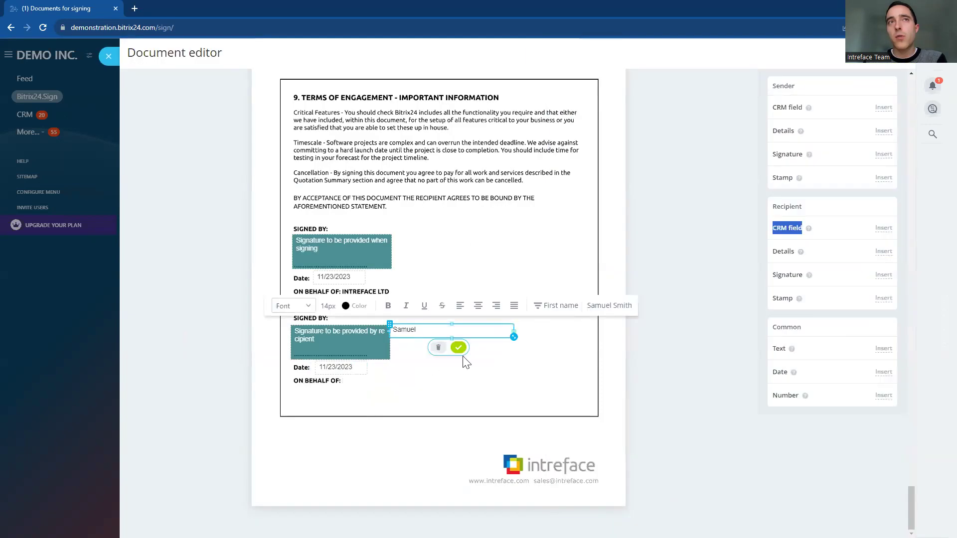
mouse_move(390, 324)
mouse_down()
mouse_move(370, 377)
mouse_move(346, 377)
mouse_up()
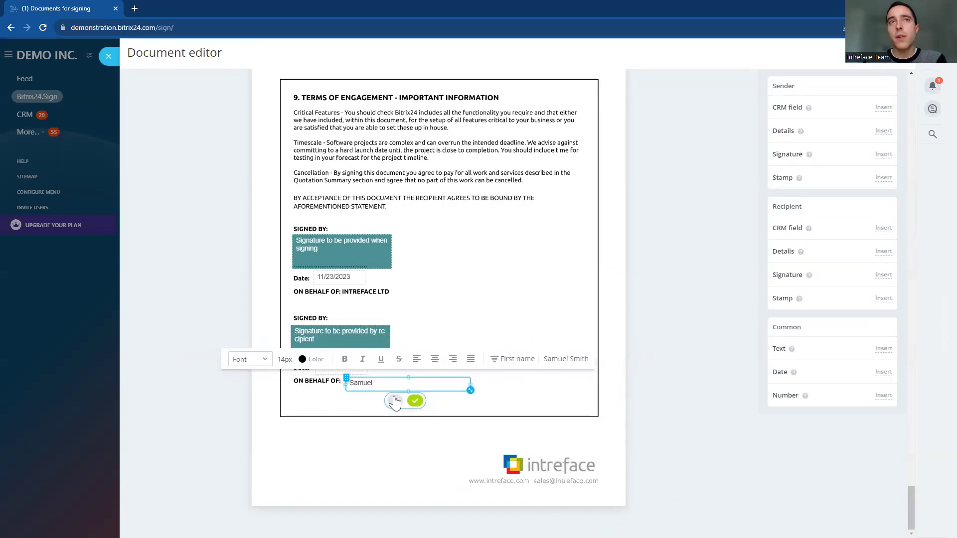
click(416, 402)
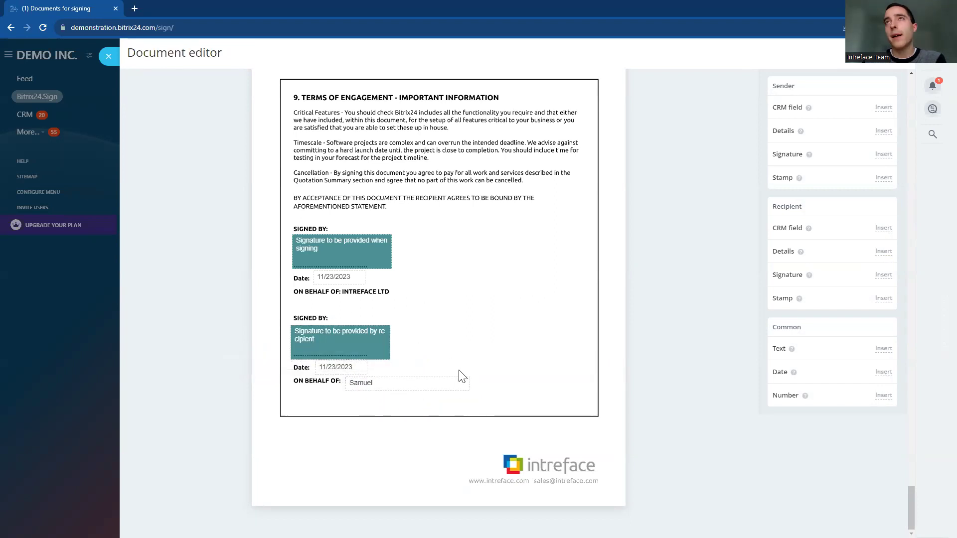
click(883, 228)
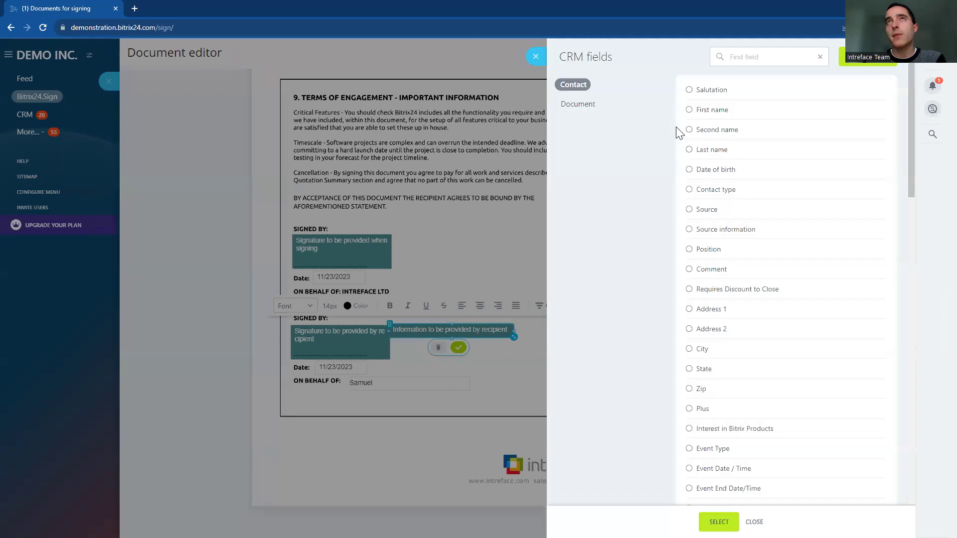
click(691, 130)
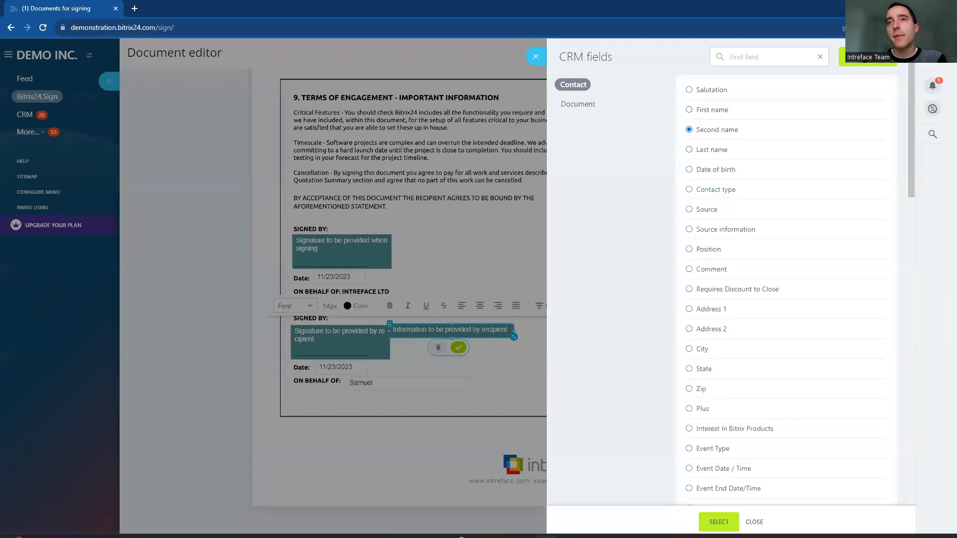
click(719, 522)
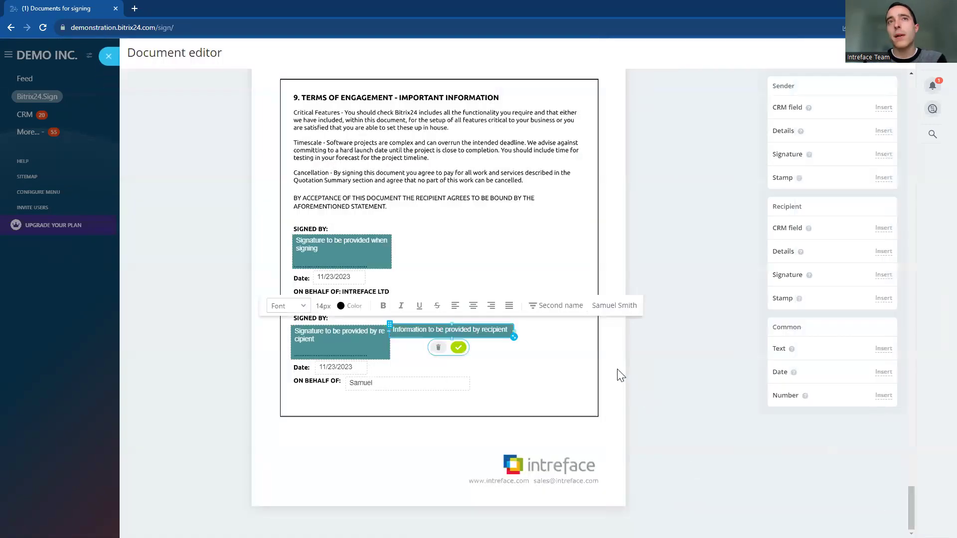
click(458, 348)
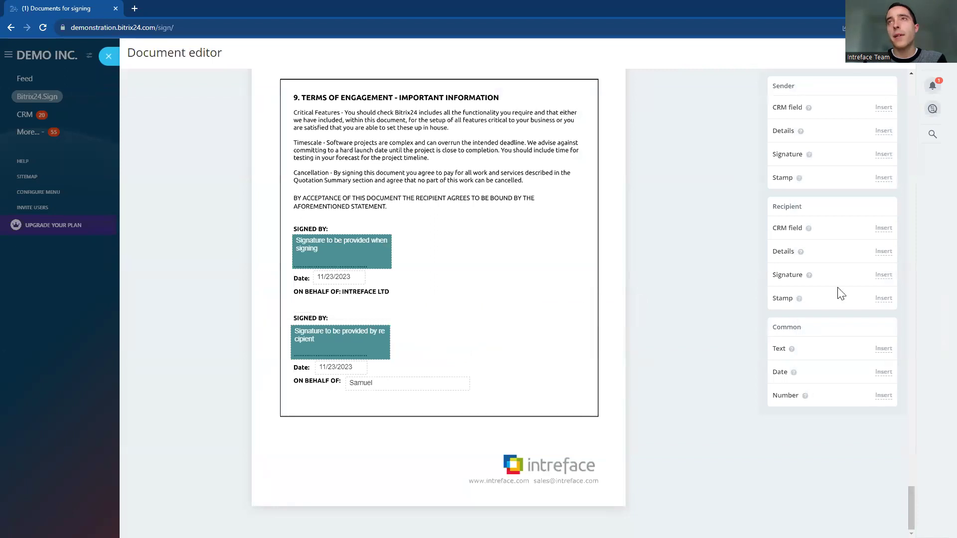
Add the recipient's Last name field beside the first name and finish editing
click(886, 230)
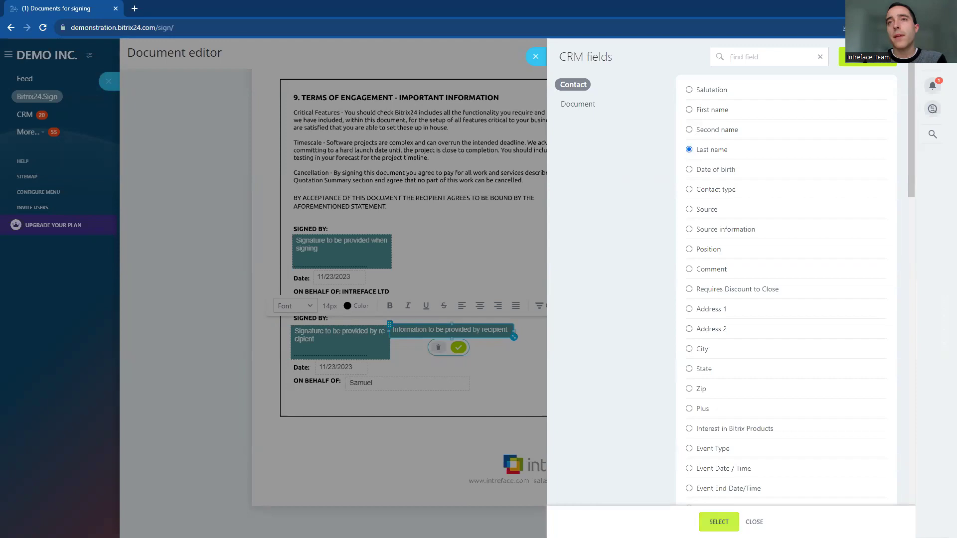
click(719, 522)
drag(391, 323, 379, 376)
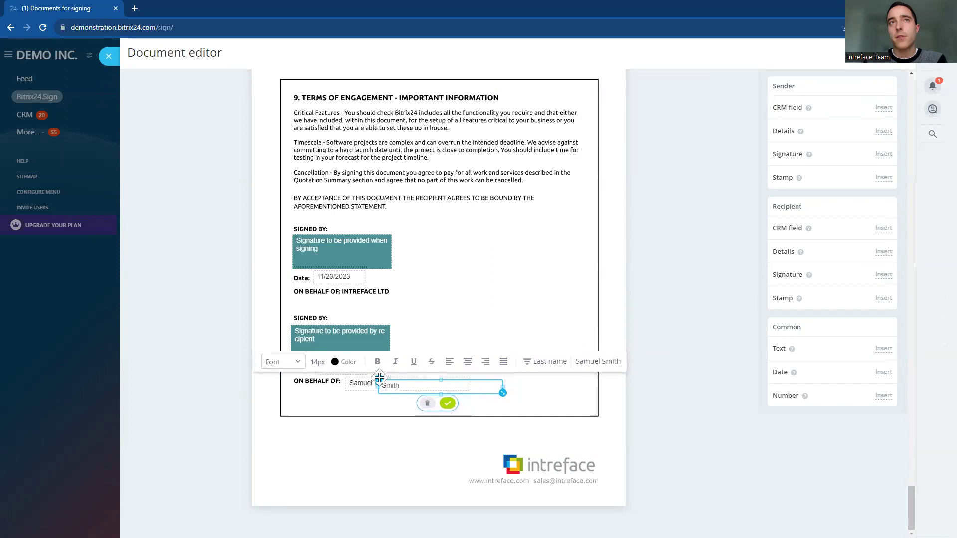
click(447, 401)
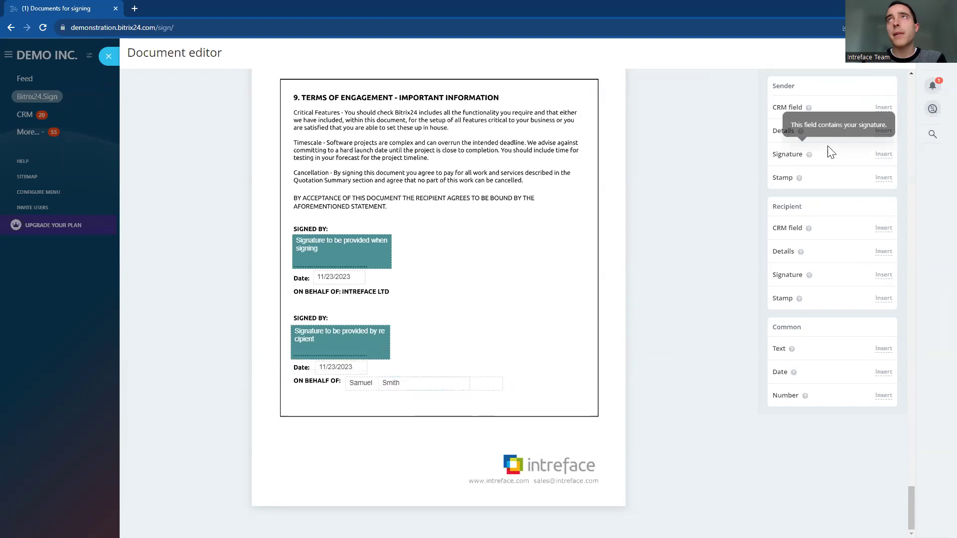
click(894, 63)
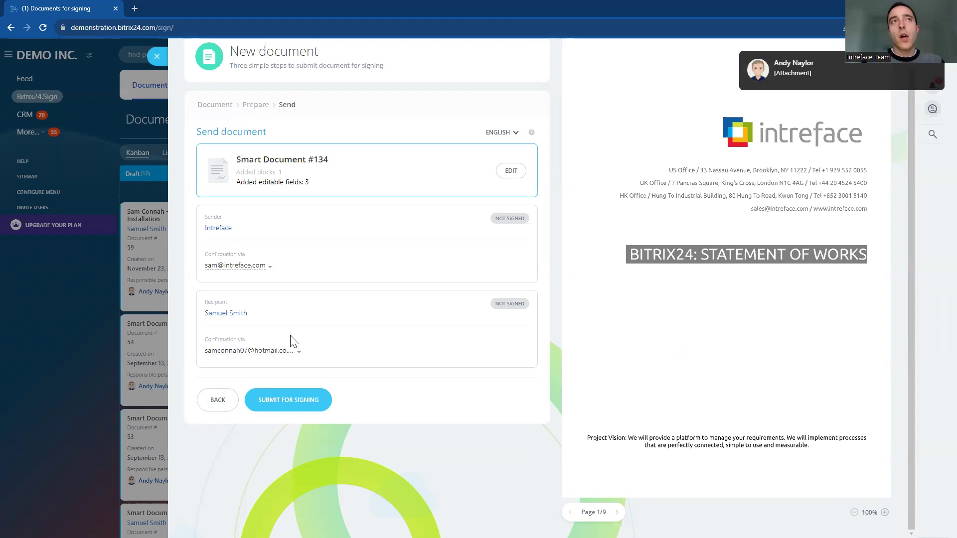
click(299, 355)
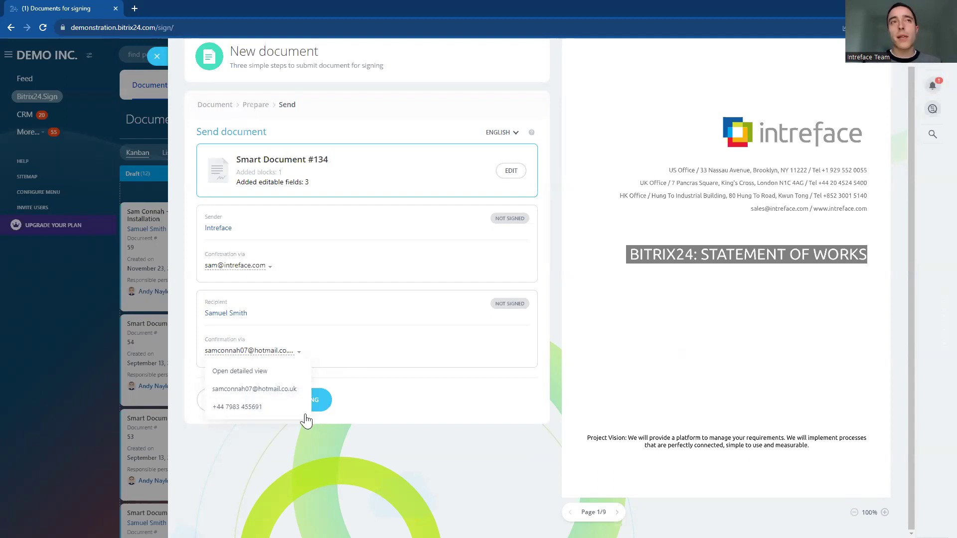
click(445, 425)
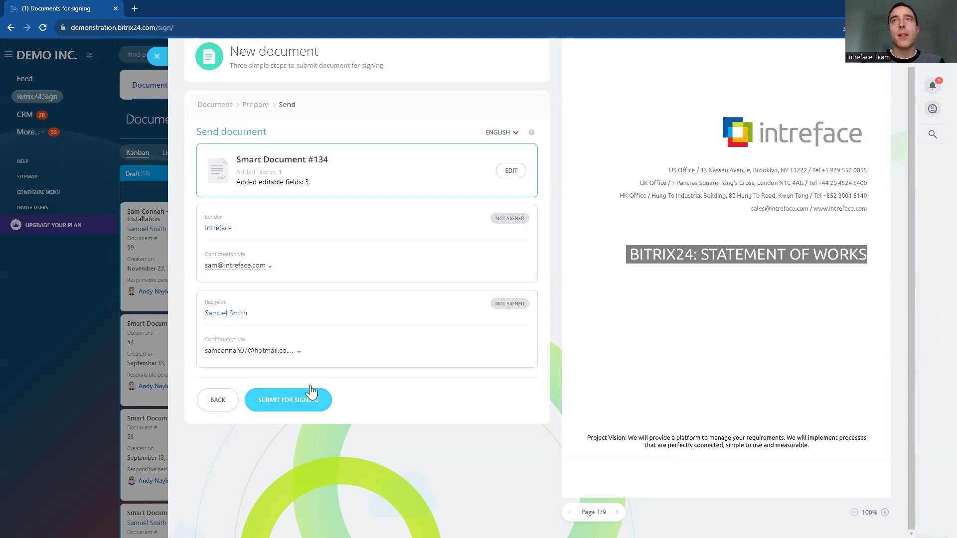
click(288, 403)
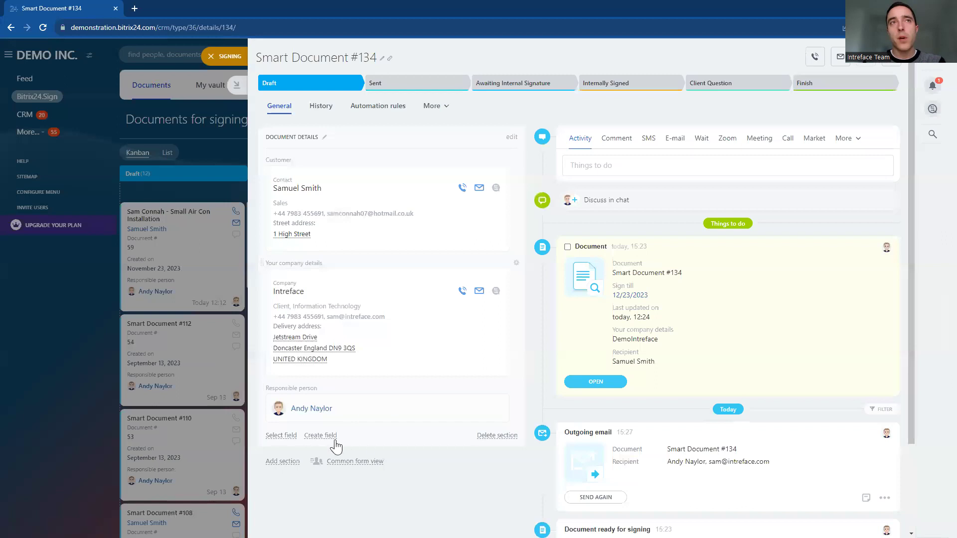
Rename the Smart Document #134 card to the recipient's name followed by SOW
click(382, 58)
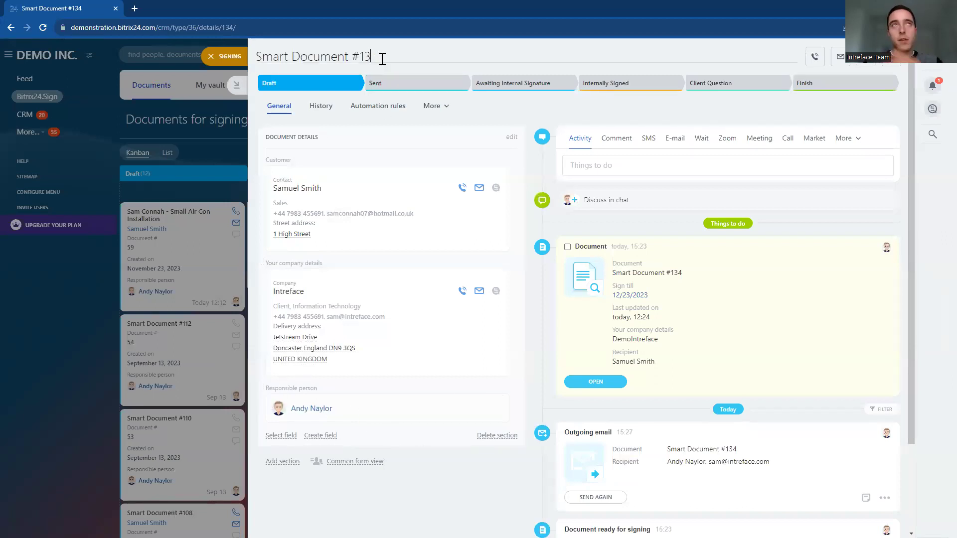
key(BackSpace)
key(BackSpace)
key(BackSpace)
key(BackSpace)
key(BackSpace)
key(BackSpace)
key(BackSpace)
key(BackSpace)
key(BackSpace)
key(BackSpace)
key(BackSpace)
key(BackSpace)
key(BackSpace)
key(BackSpace)
key(BackSpace)
key(BackSpace)
key(BackSpace)
key(BackSpace)
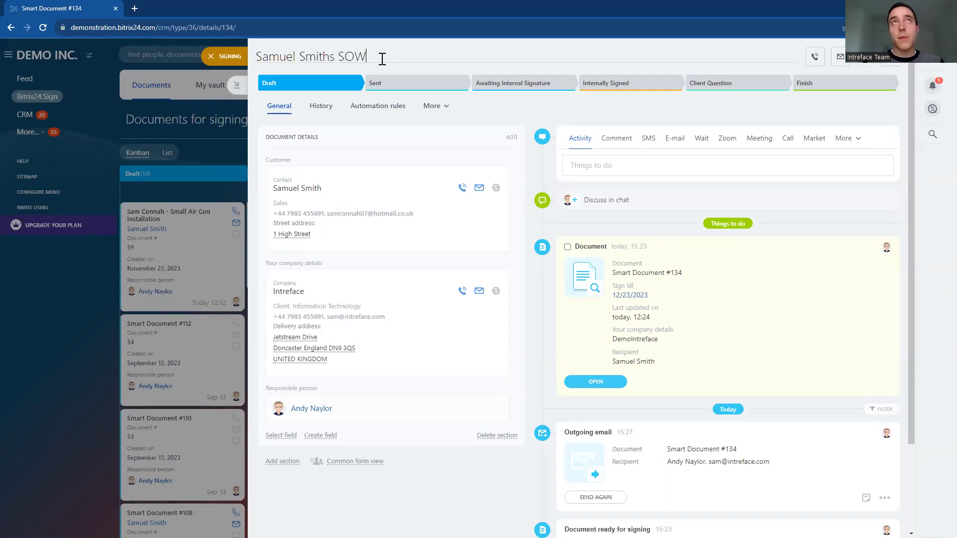
click(496, 121)
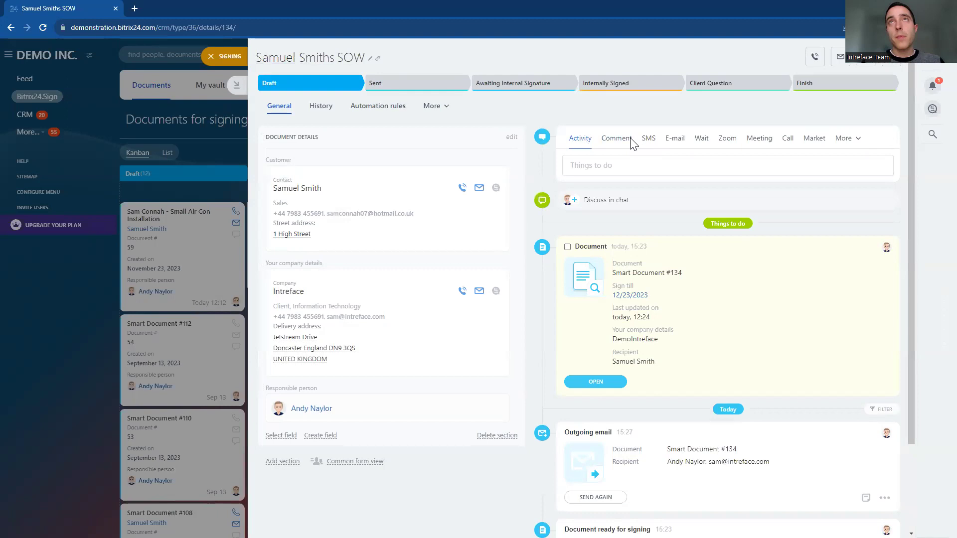
Post a comment mentioning a colleague: "This has now sent initiated for signing"
click(616, 138)
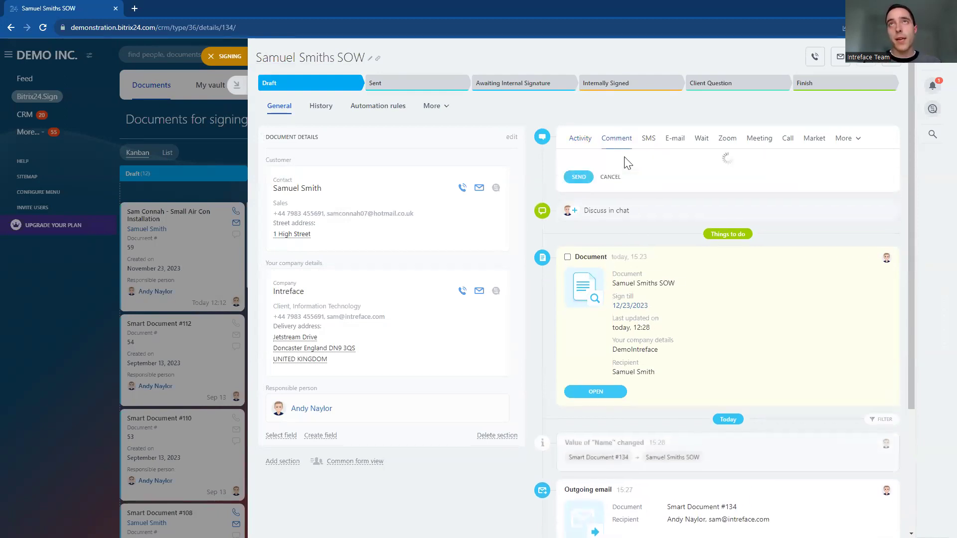
click(627, 165)
text(@)
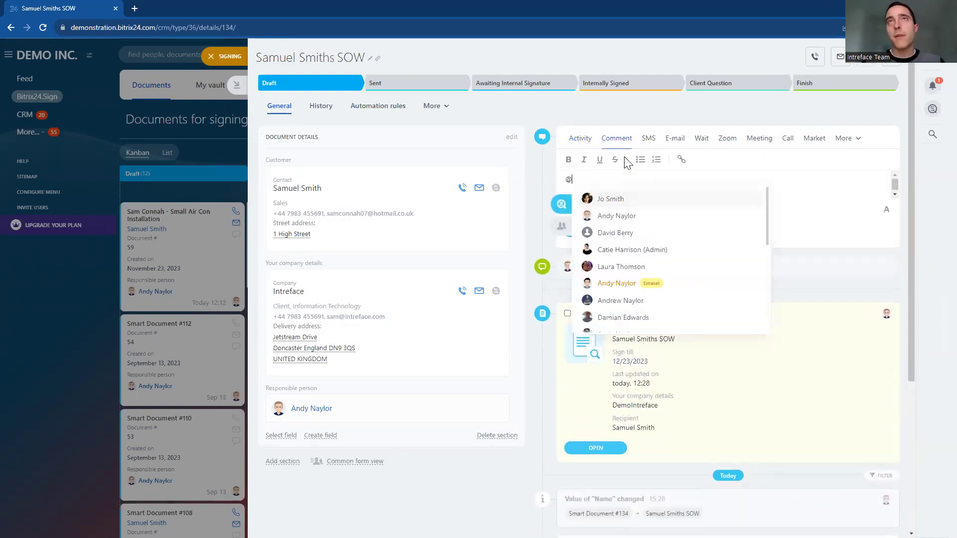
click(616, 233)
text(TH)
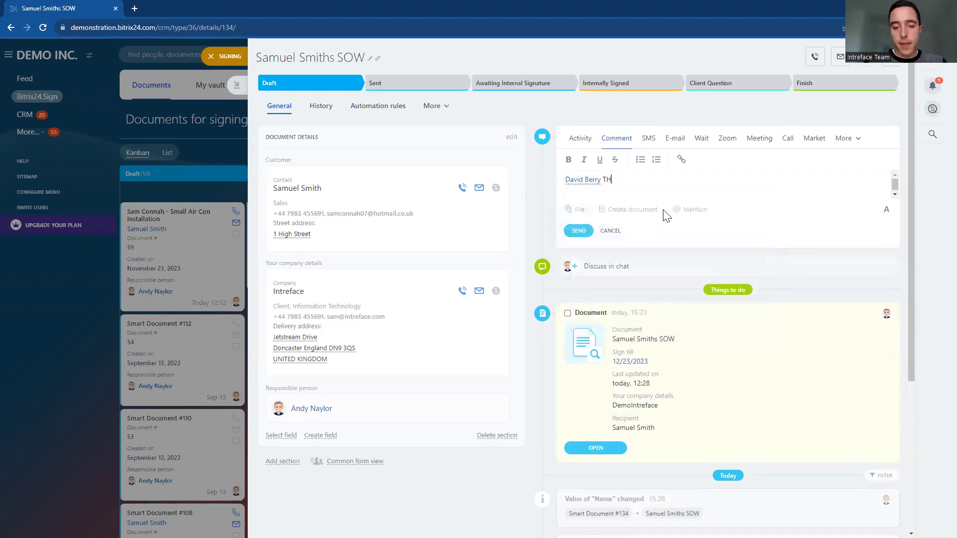
text(IS HAS)
key(BackSpace)
key(BackSpace)
key(BackSpace)
key(BackSpace)
key(BackSpace)
key(BackSpace)
key(BackSpace)
key(BackSpace)
key(BackSpace)
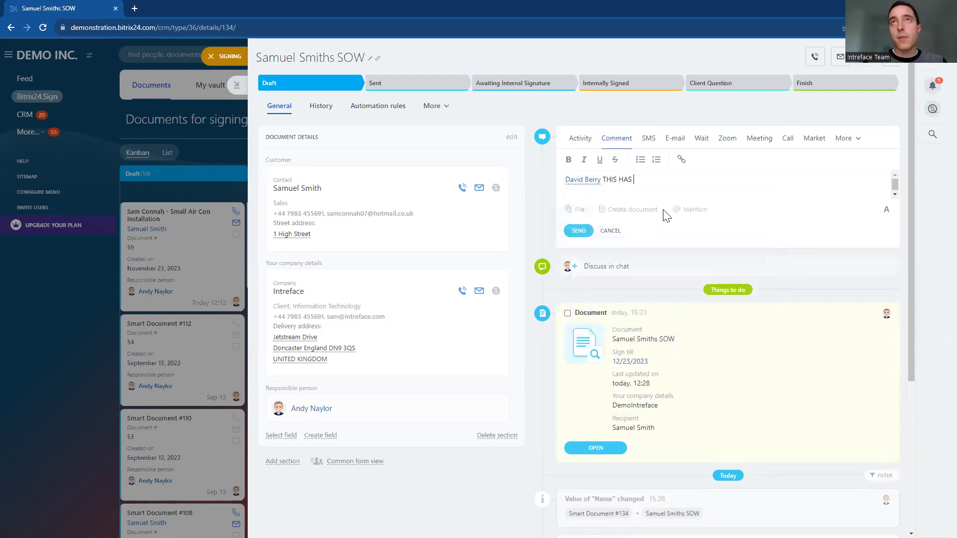
text(This has now sent)
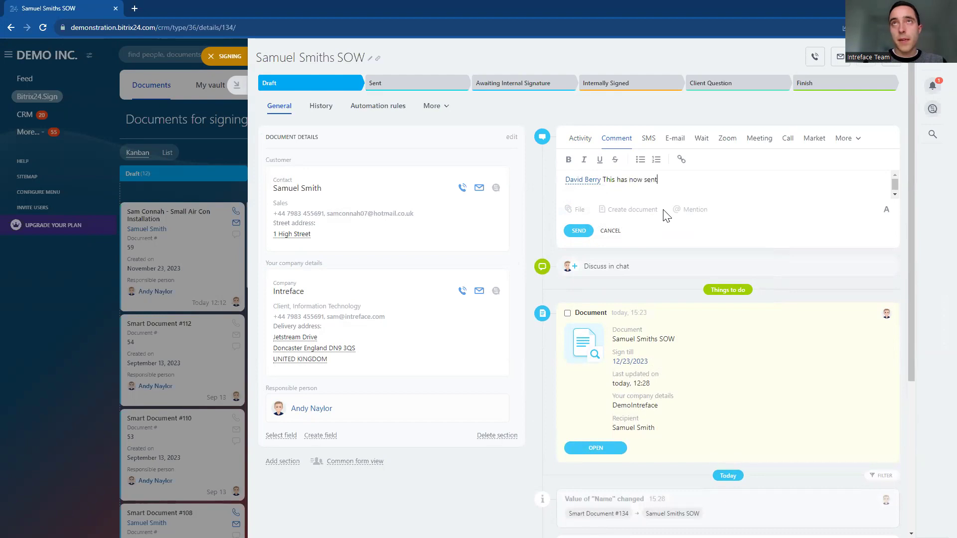
text( initi)
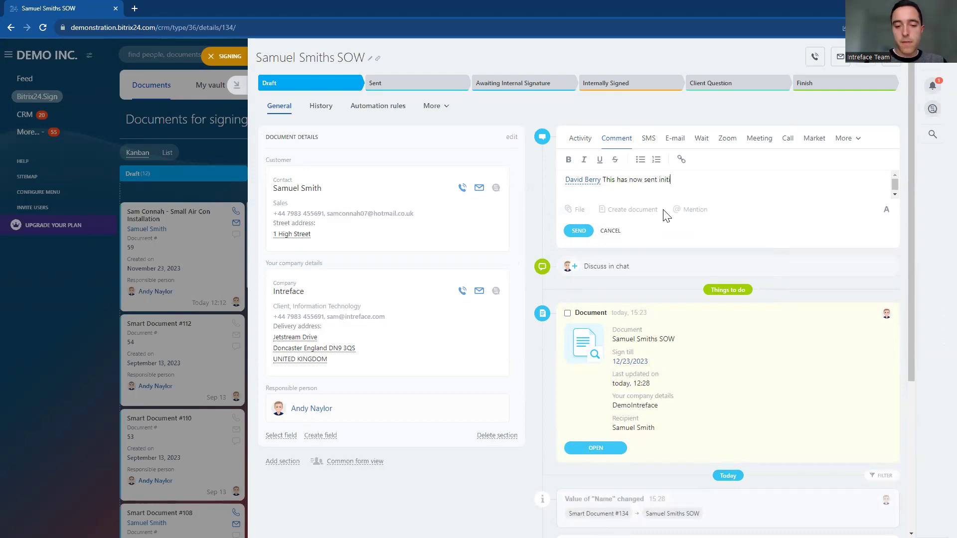
text(ated for signing)
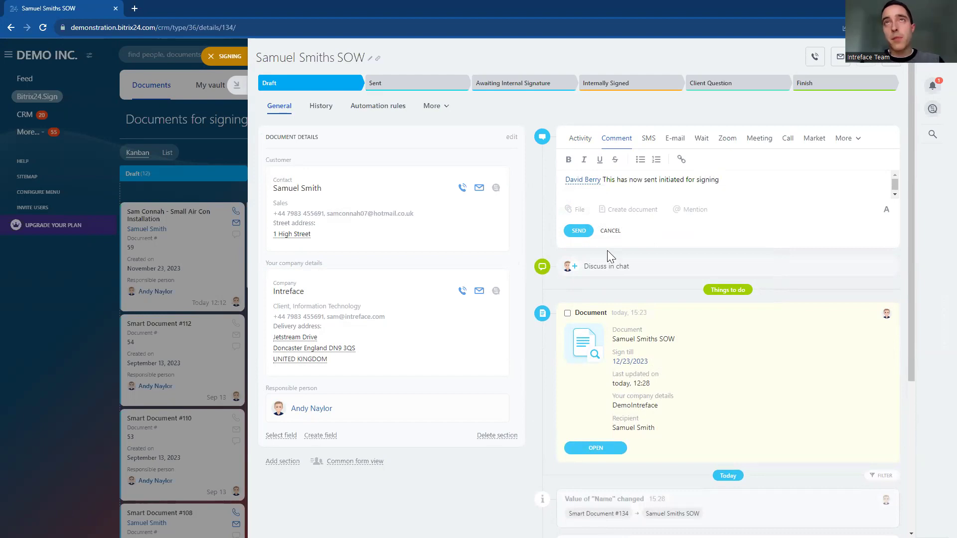
click(575, 232)
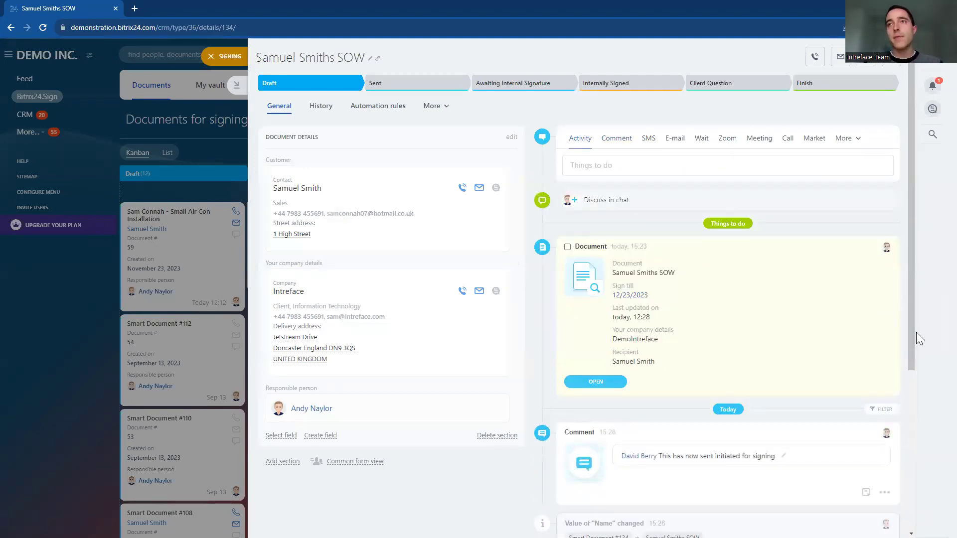
Check the posted comment in the timeline, then switch to the signing-request email
drag(914, 338, 903, 472)
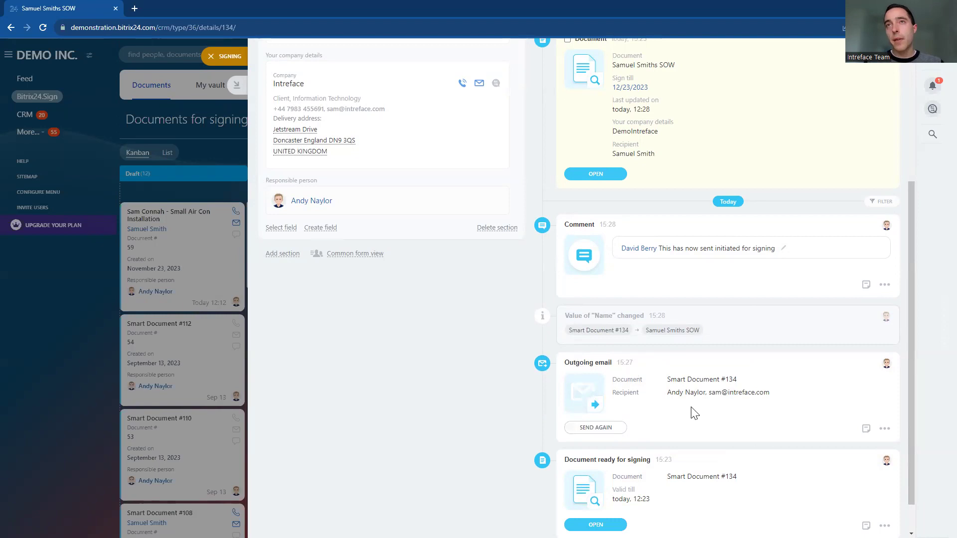
drag(913, 423, 881, 174)
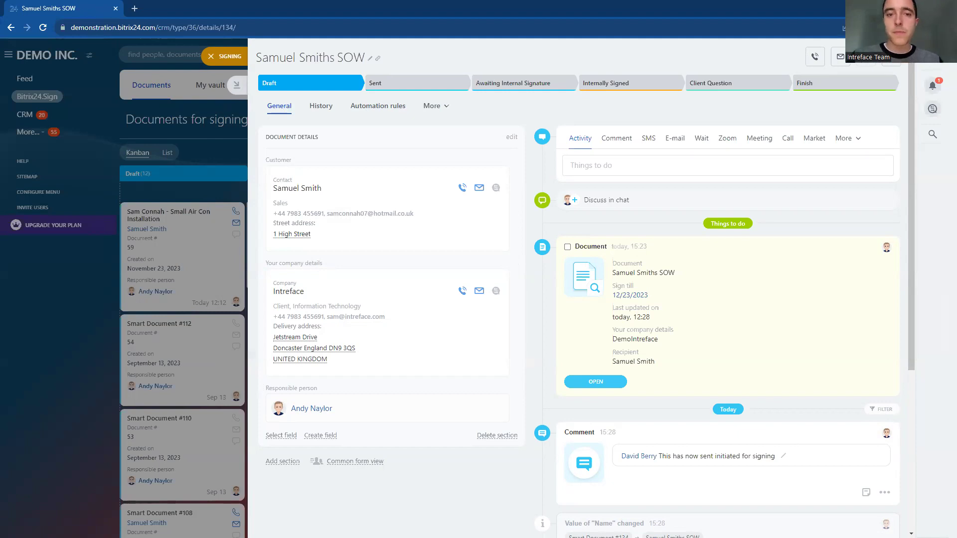
key(alt+Tab)
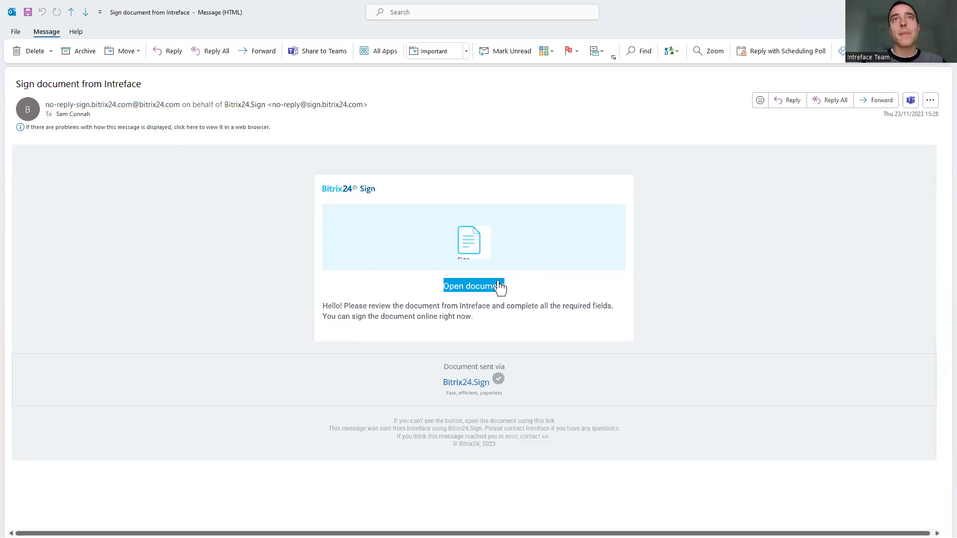
Open the document link in the Sign document from Intreface email
click(469, 288)
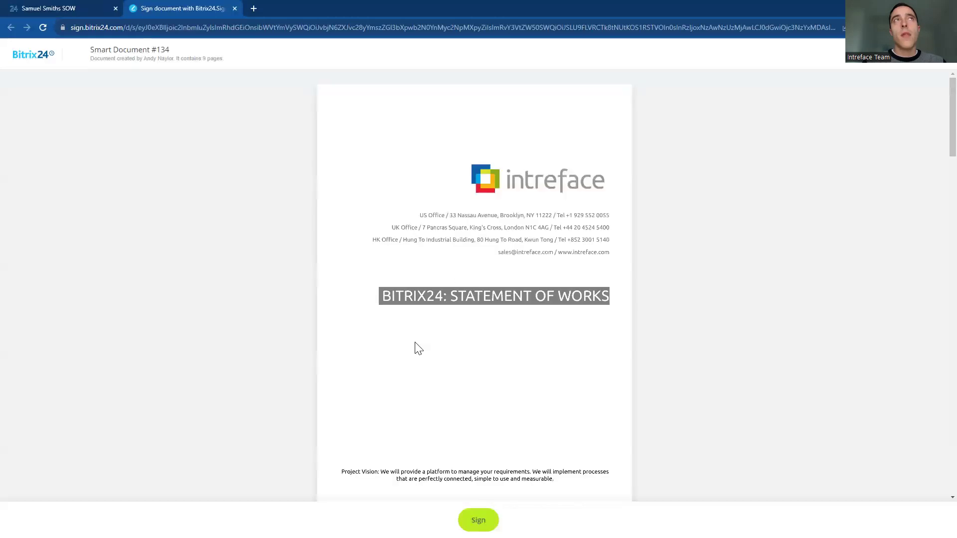
Start signing the Statement of Works and accept the terms of service
drag(933, 113, 933, 399)
scroll(933, 399, down, 20)
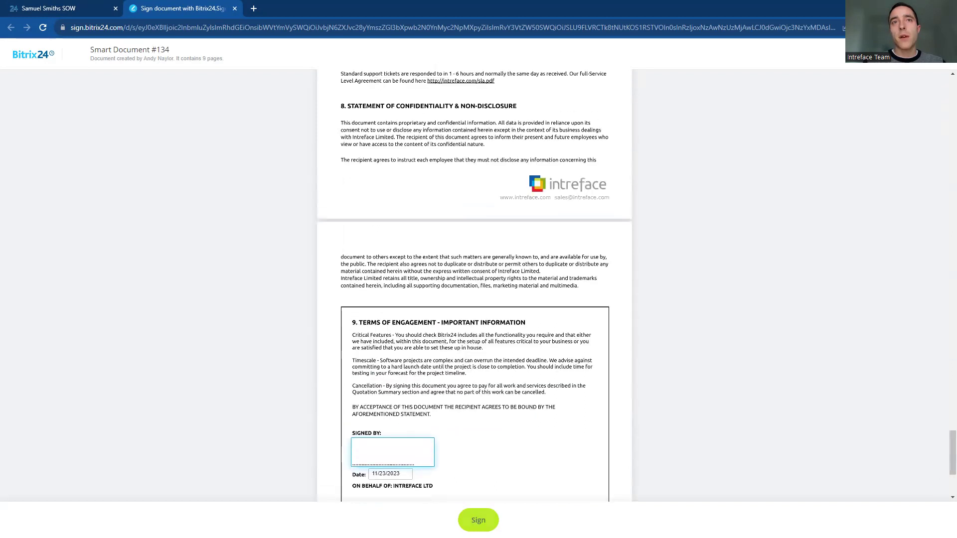
click(478, 520)
click(397, 437)
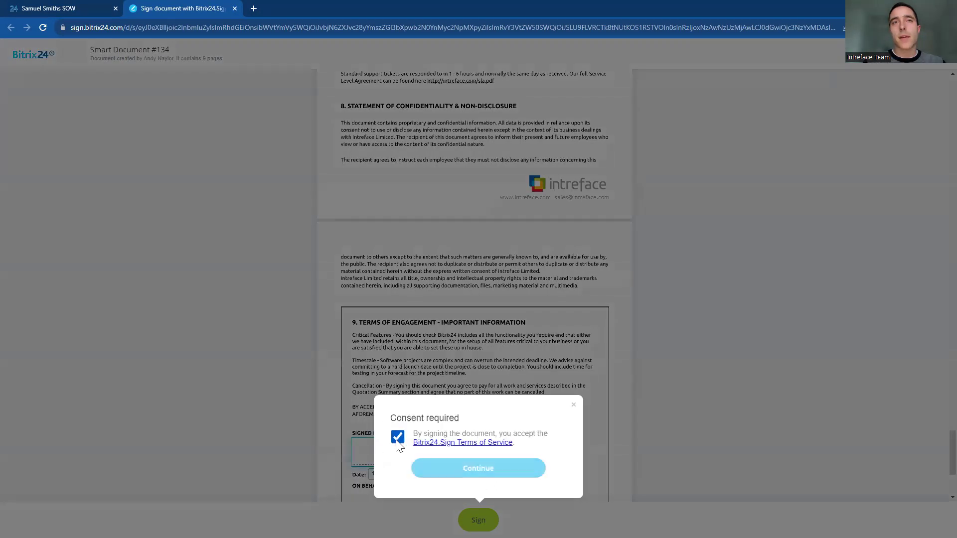
click(472, 472)
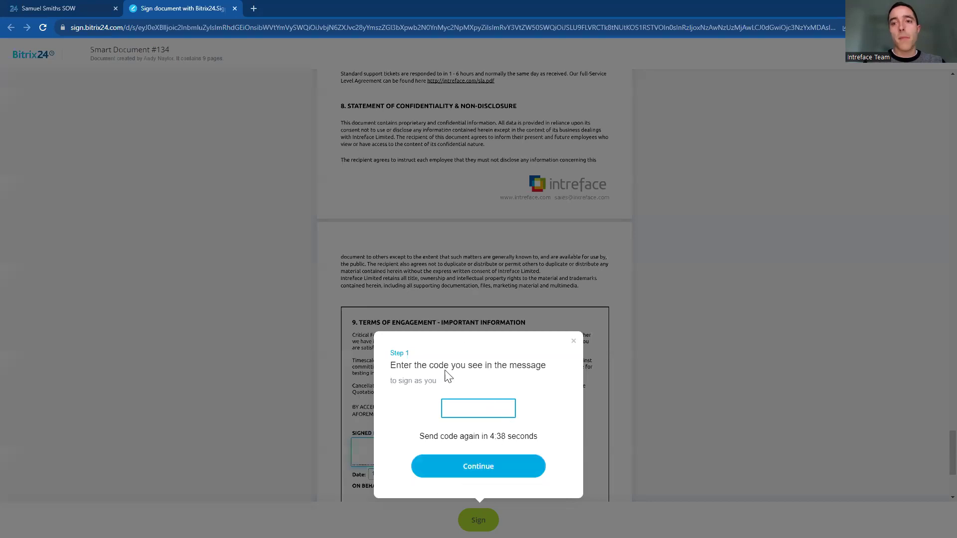
Paste the verification code from the Outlook email and submit it
key(alt+Tab)
drag(606, 286, 584, 285)
key(ctrl+c)
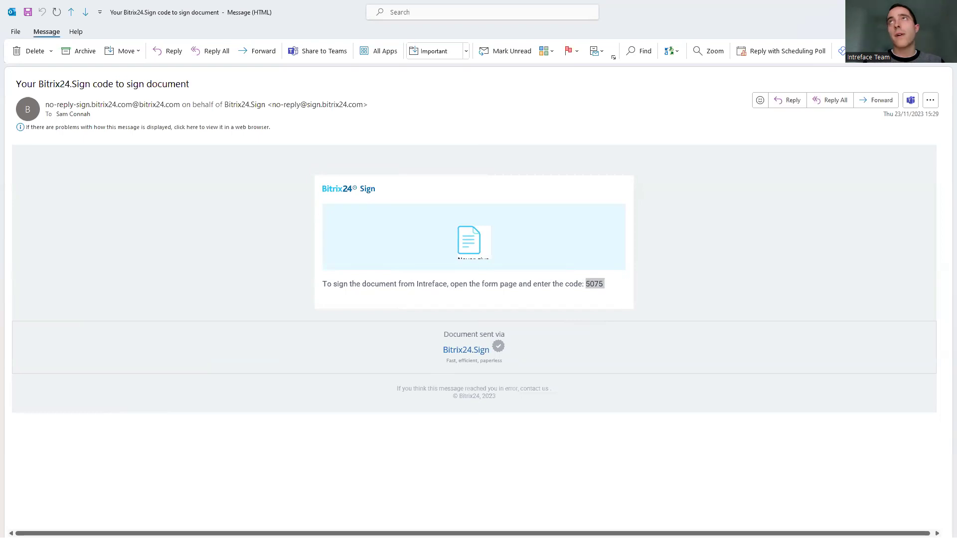
key(alt+Tab)
click(474, 410)
key(ctrl+v)
click(481, 466)
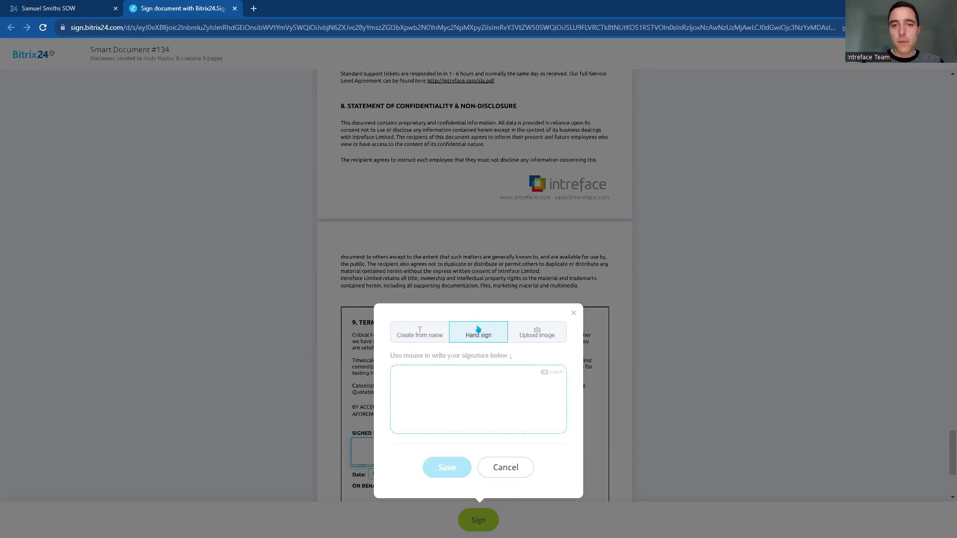
Try a name-generated signature with 'SAM' and an initial, then clear both fields
click(428, 335)
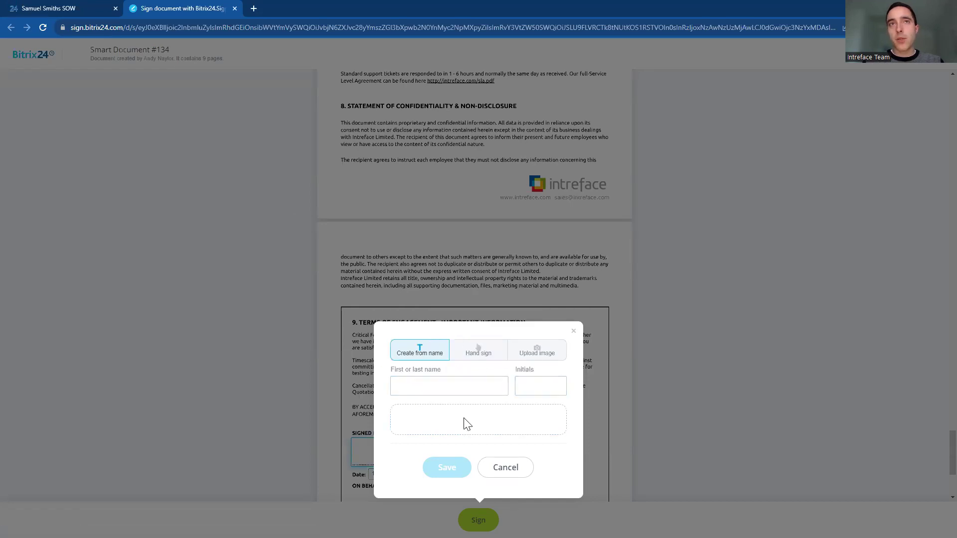
click(465, 381)
text(SAM)
click(534, 385)
text(C)
key(BackSpace)
click(496, 386)
key(ctrl+a)
key(BackSpace)
Draw a hand signature in the signing area and save it to sign the document
click(481, 349)
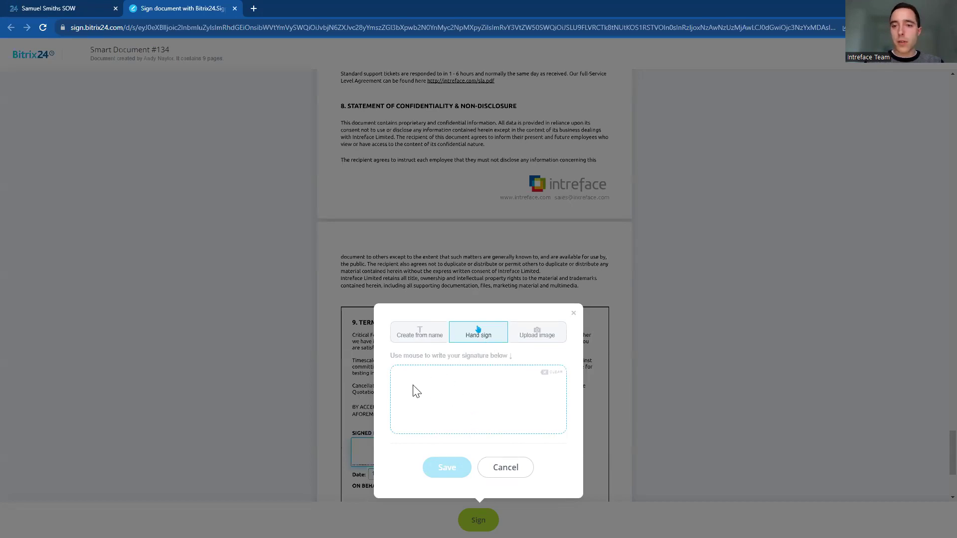
mouse_move(436, 383)
mouse_down()
mouse_move(424, 401)
mouse_move(457, 417)
mouse_move(472, 413)
mouse_up()
click(448, 468)
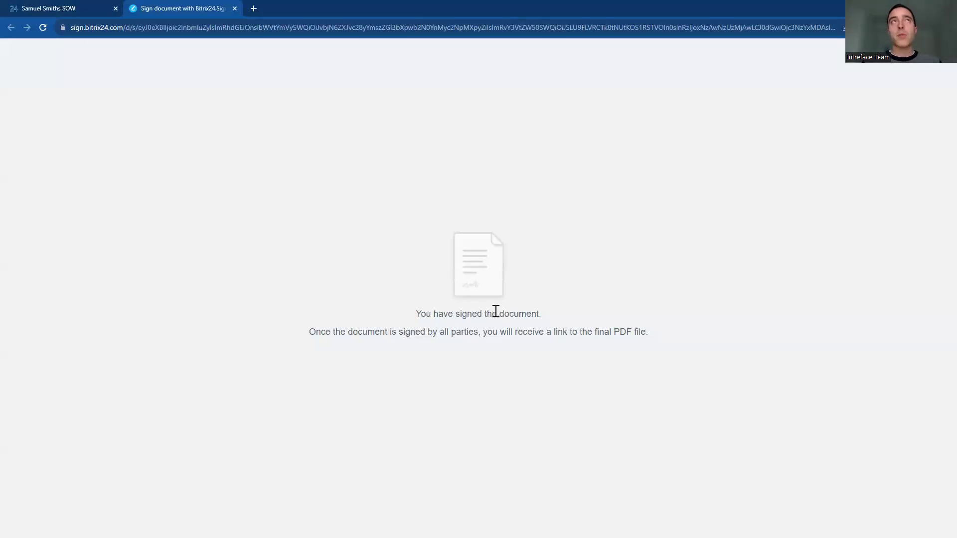
Close the finished signing page and view the SOW document's automation rules
click(234, 9)
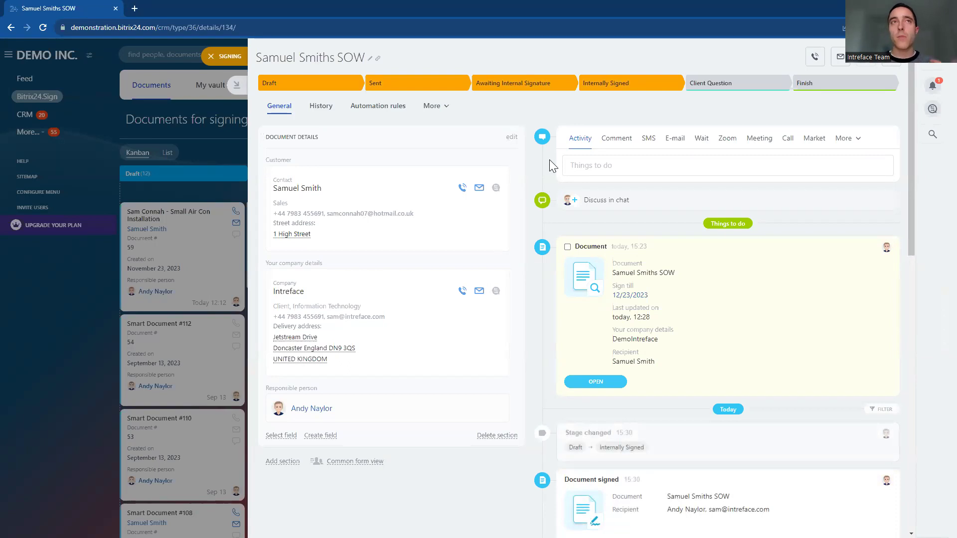
click(436, 106)
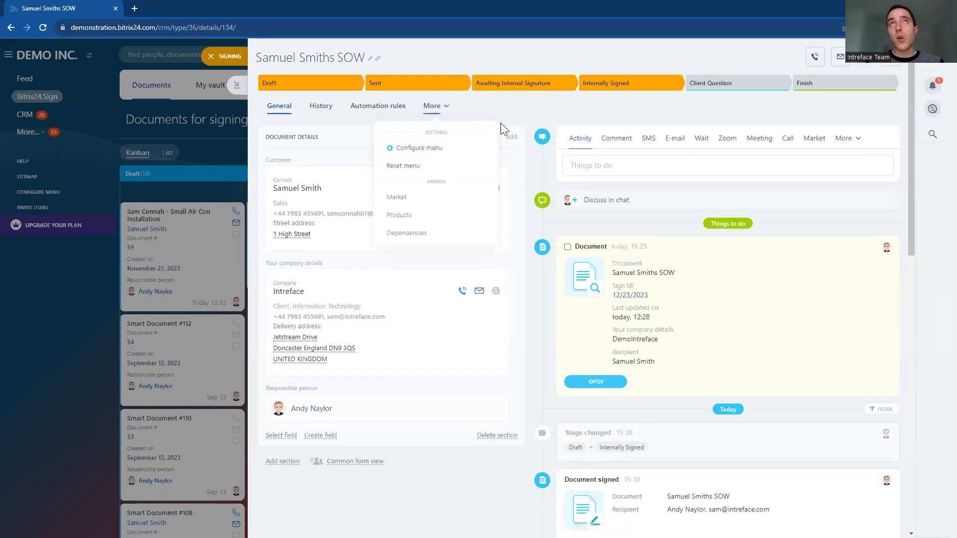
click(539, 162)
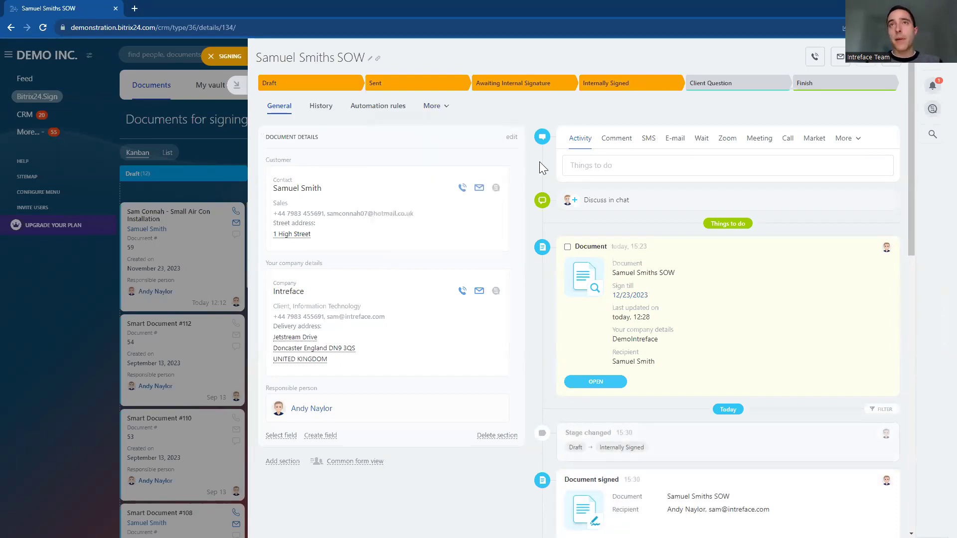
click(399, 108)
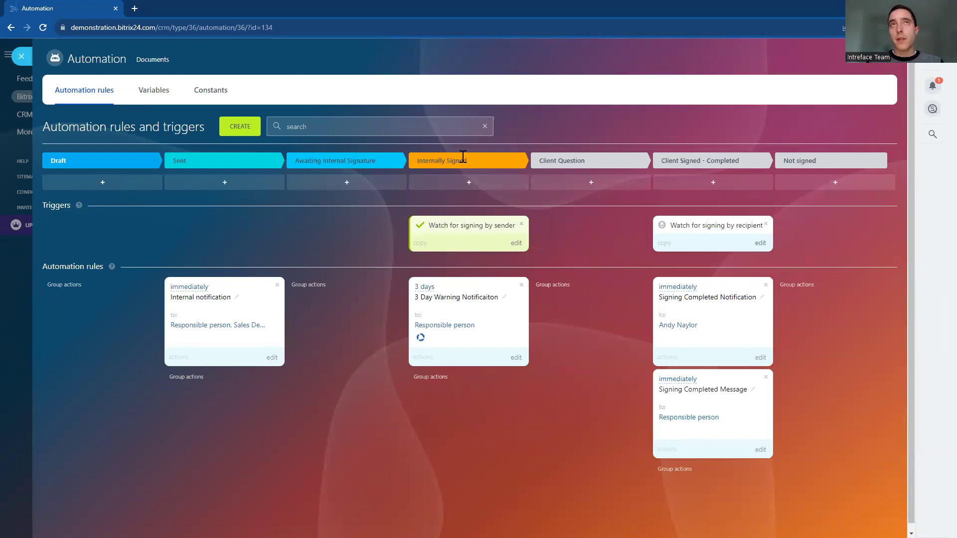
click(22, 57)
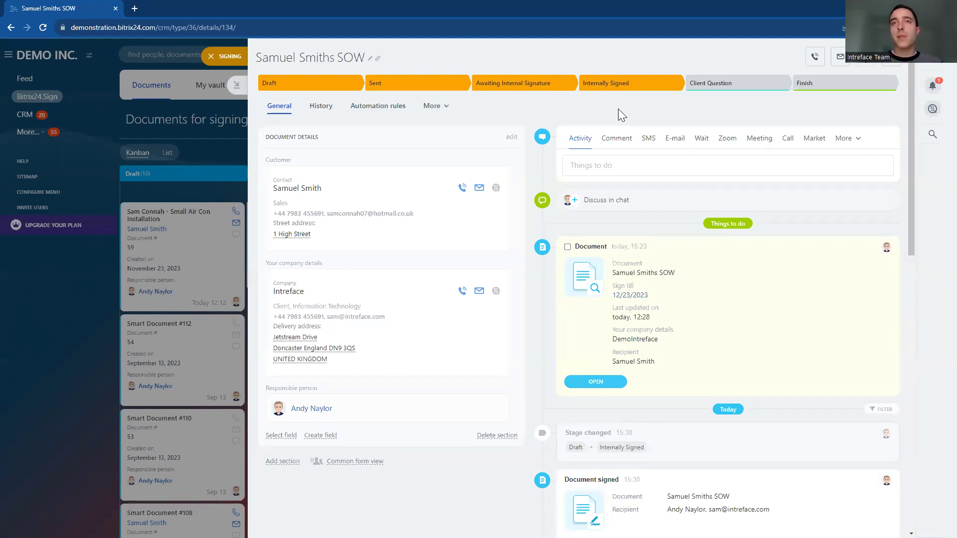
click(211, 57)
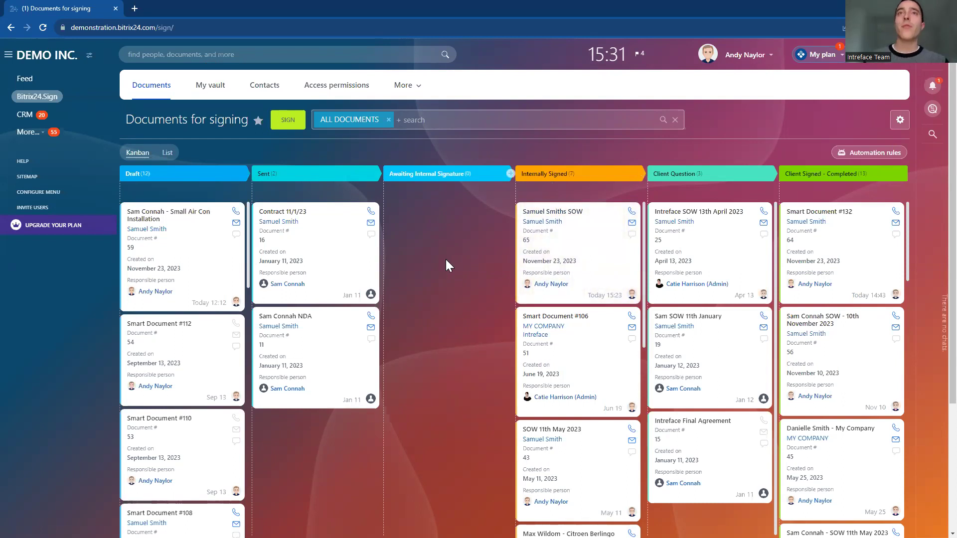
Check the signing pipeline's automation rules from the board, then close them
click(840, 152)
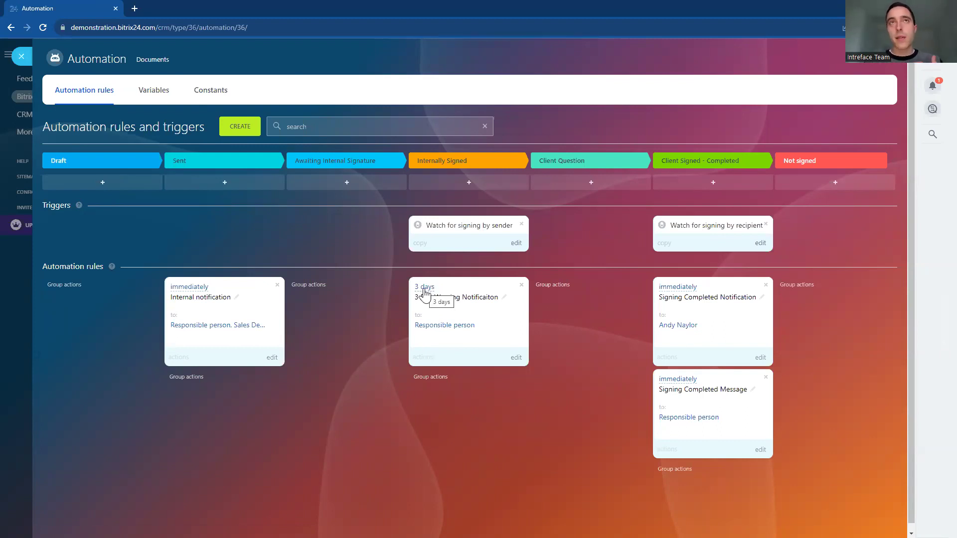
click(21, 57)
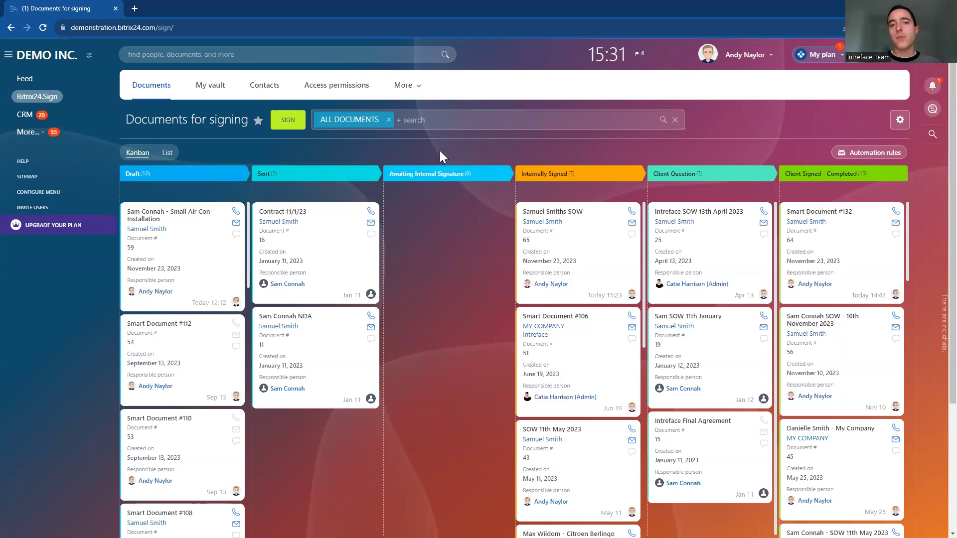
Review the SOW record's timeline, noting the signer entry and Draft to Internally Signed change, then close it
click(569, 214)
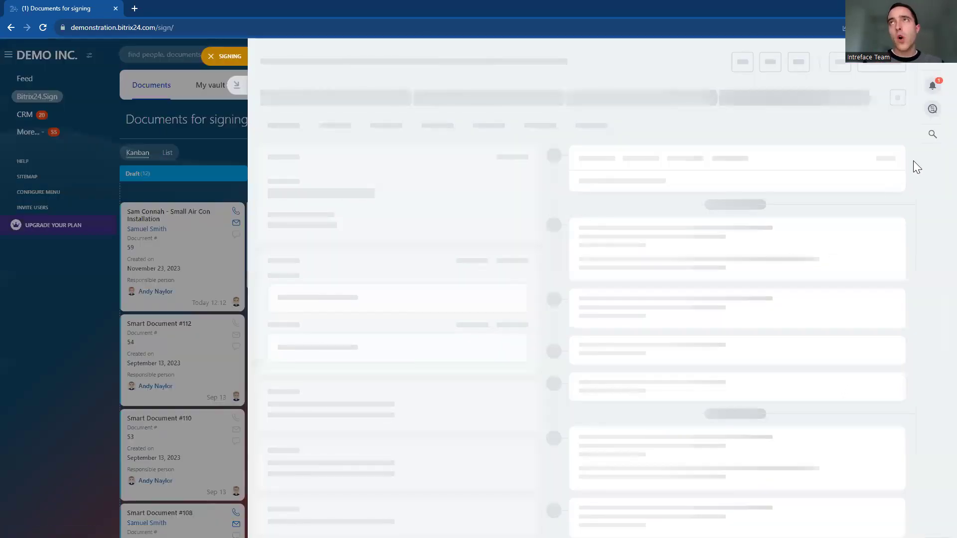
drag(913, 148, 912, 236)
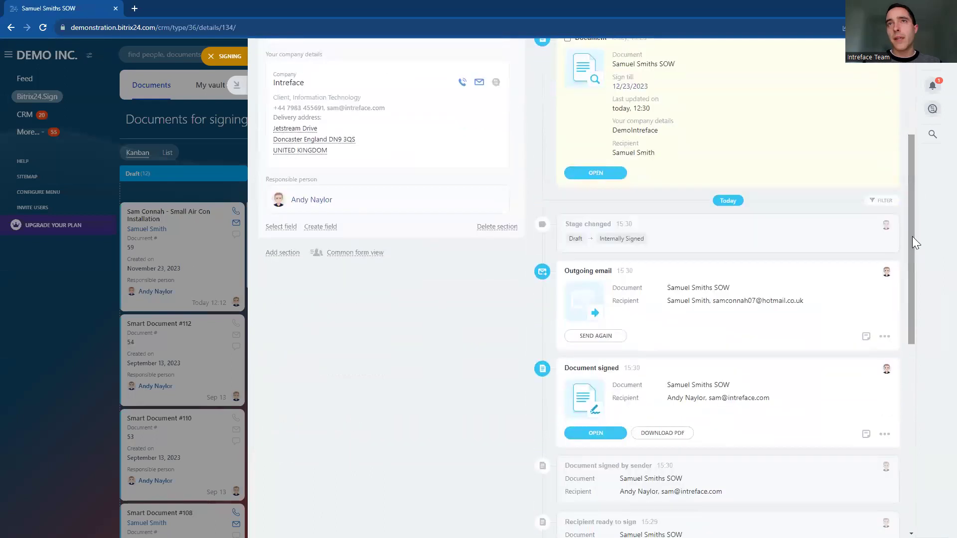
drag(769, 398, 706, 397)
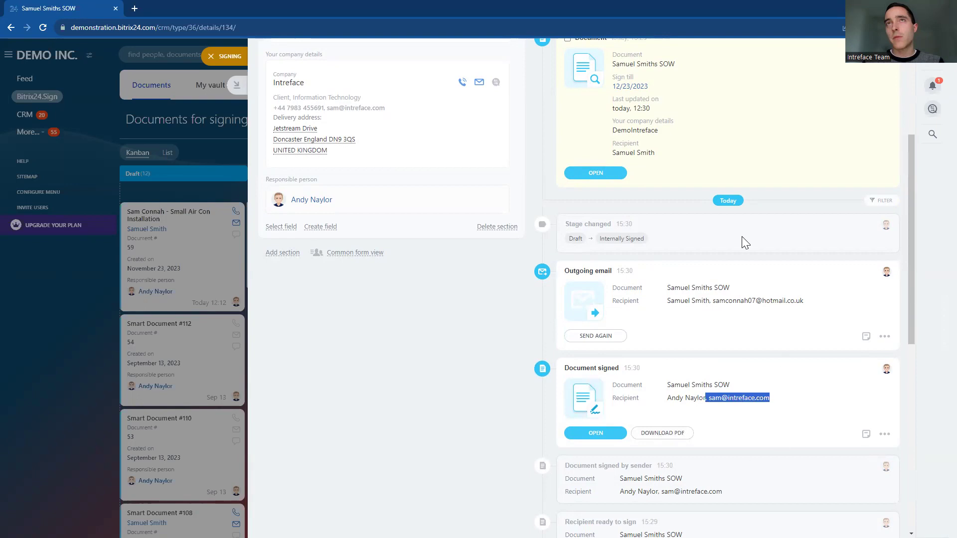
mouse_move(644, 239)
mouse_down()
mouse_move(569, 244)
mouse_move(656, 240)
mouse_move(558, 237)
mouse_move(655, 238)
mouse_up()
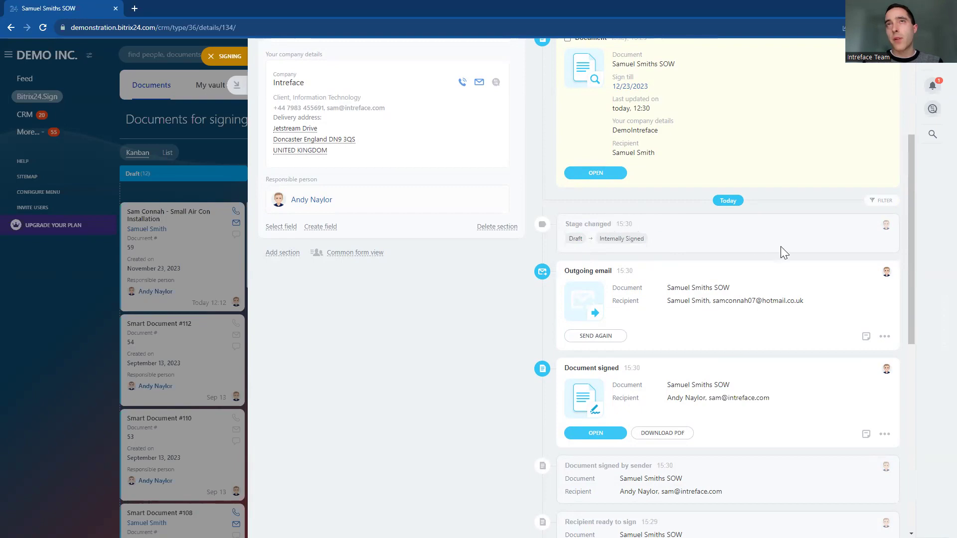
drag(910, 272, 897, 170)
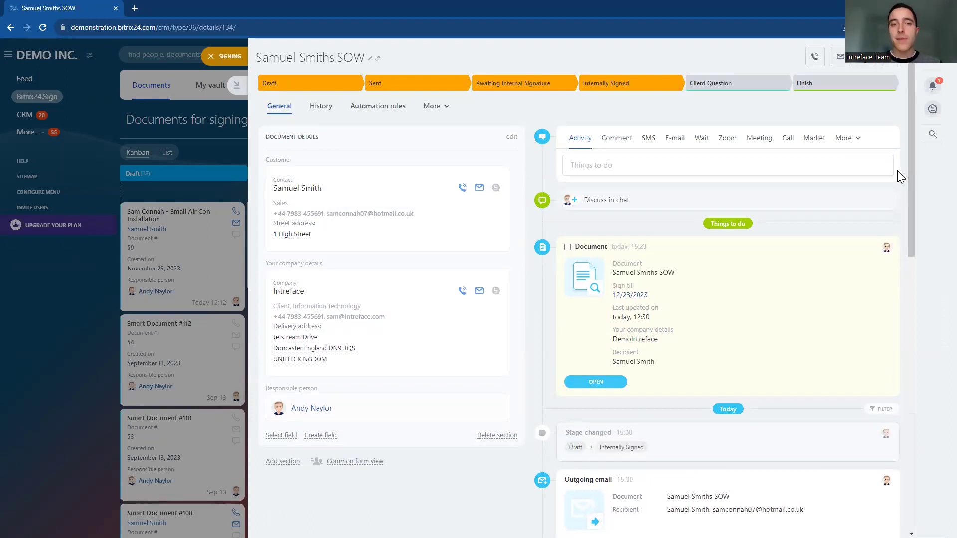
click(212, 57)
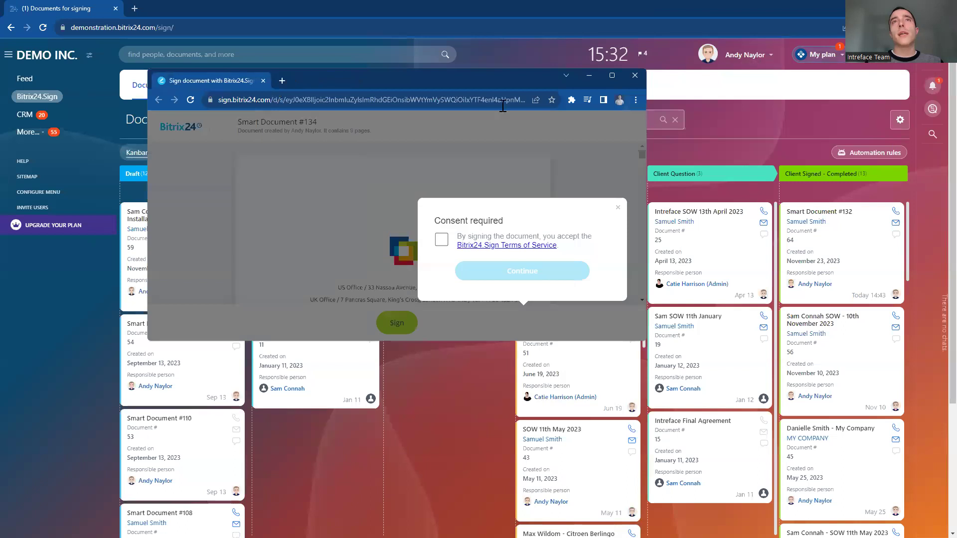
Maximize the signing window and accept the Bitrix24 Sign Terms of Service
click(614, 73)
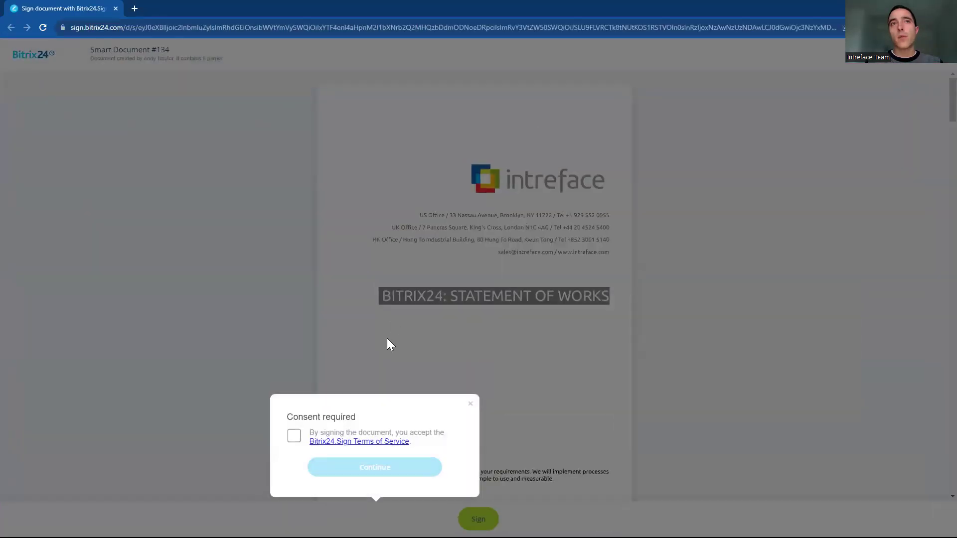
click(294, 436)
click(375, 468)
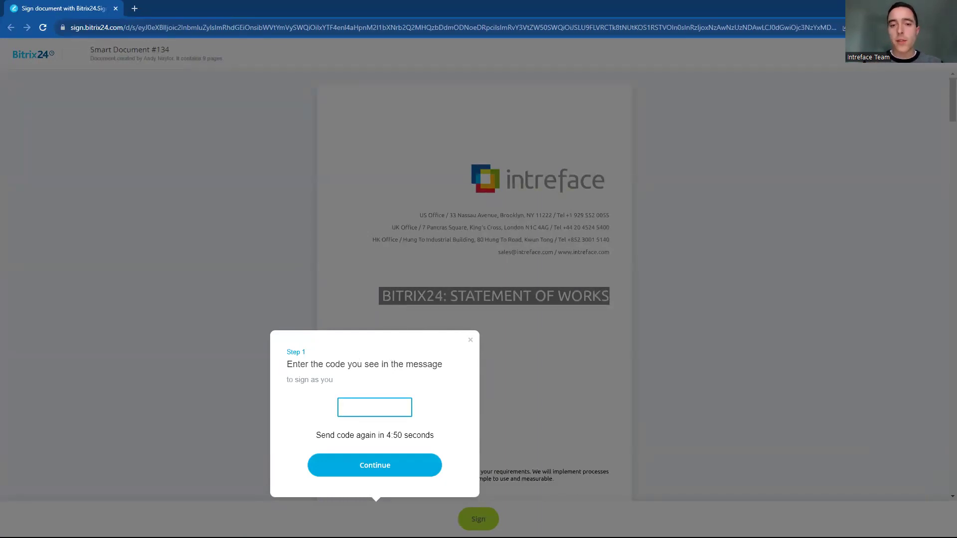
click(387, 476)
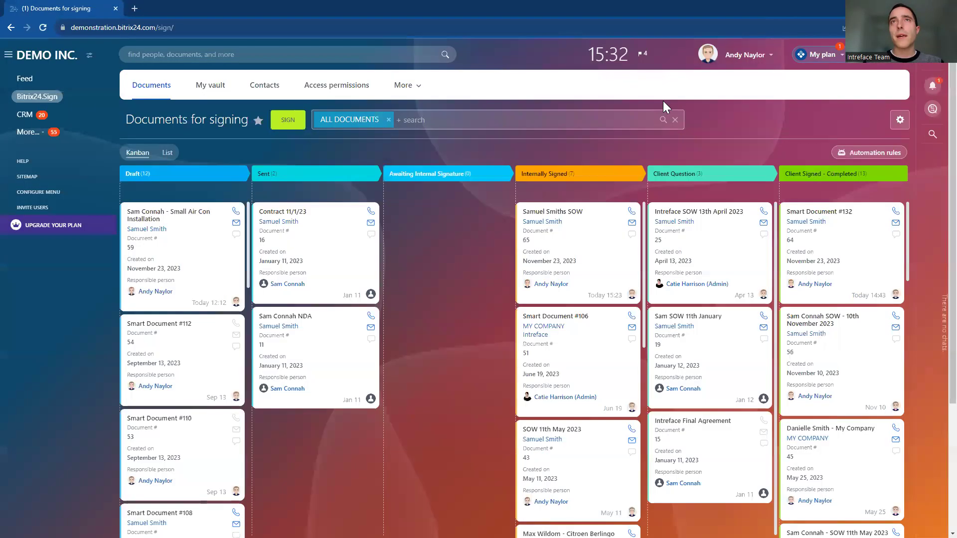
click(568, 211)
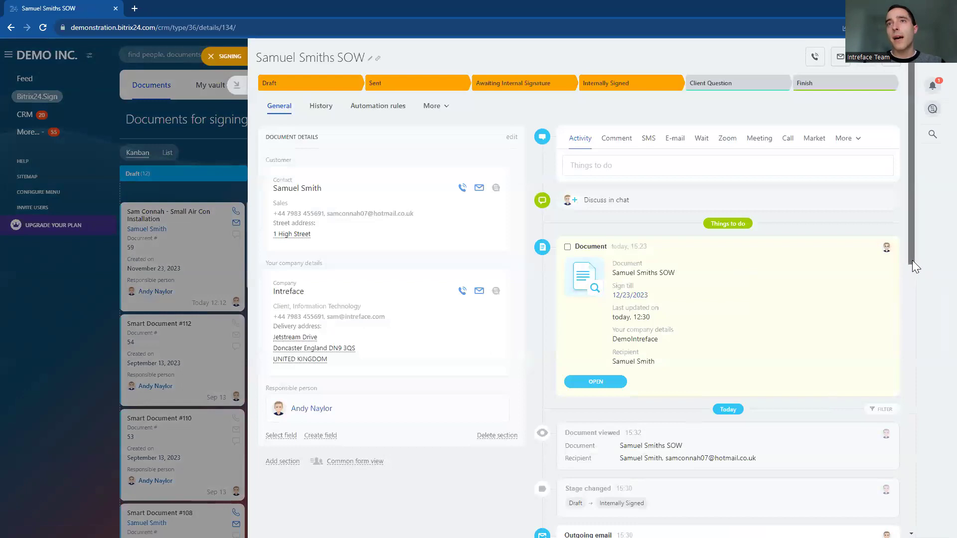
scroll(912, 260, down, 1)
drag(770, 430, 665, 431)
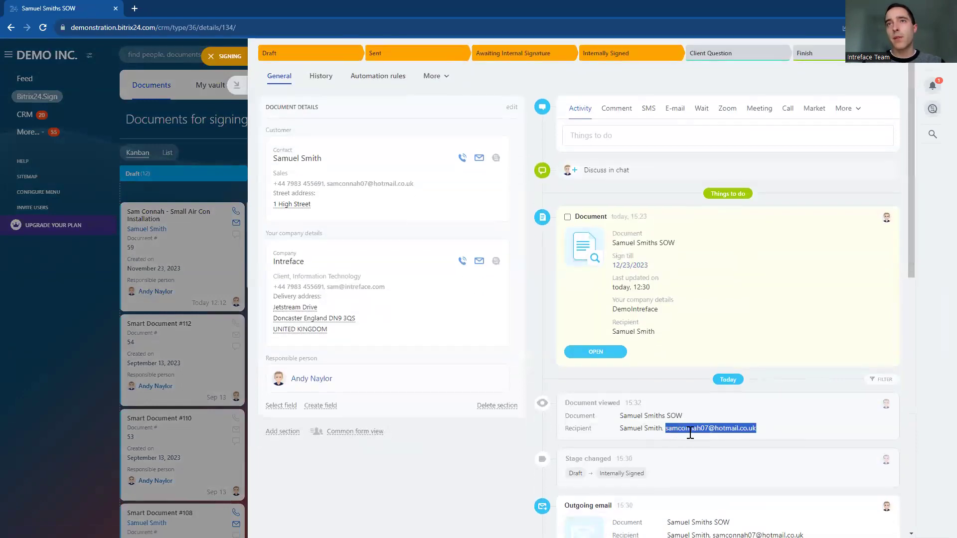
drag(568, 403, 620, 405)
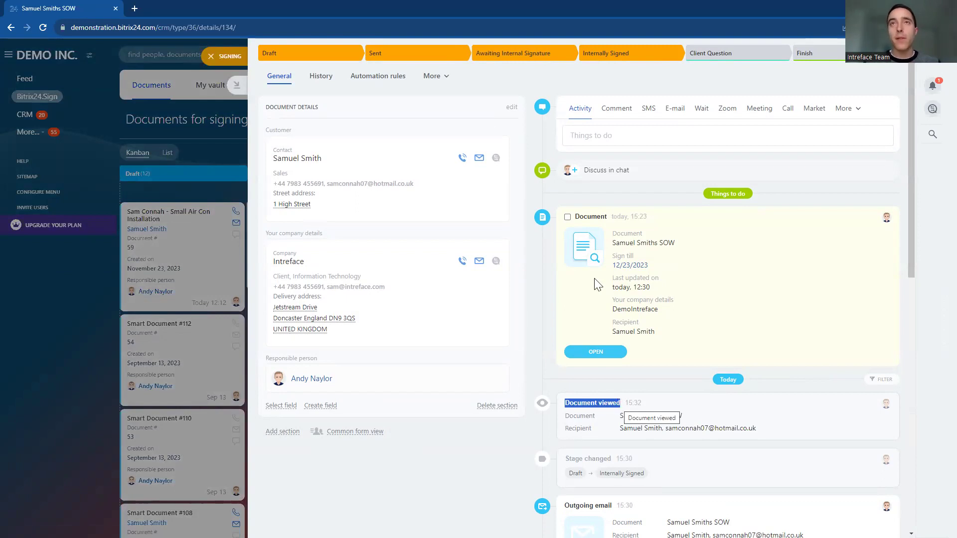
click(541, 262)
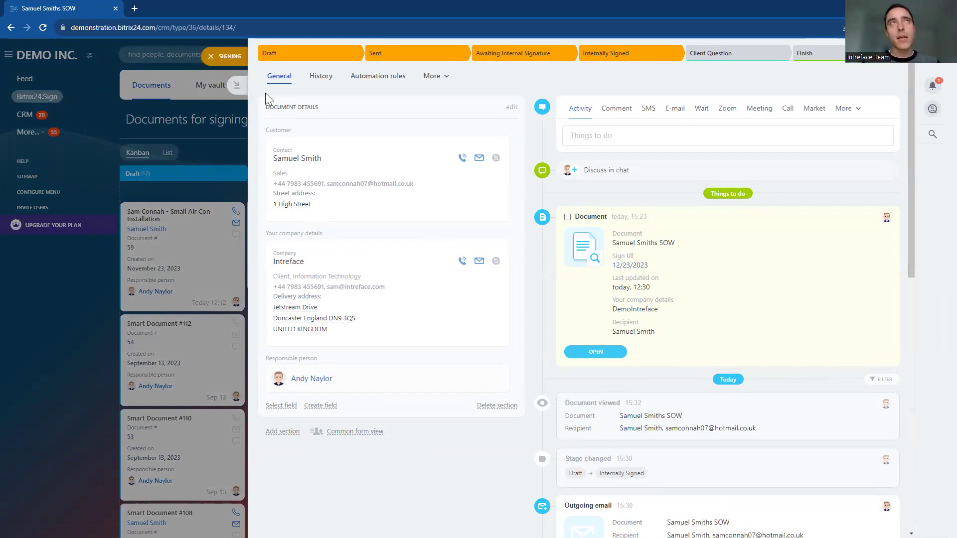
click(211, 56)
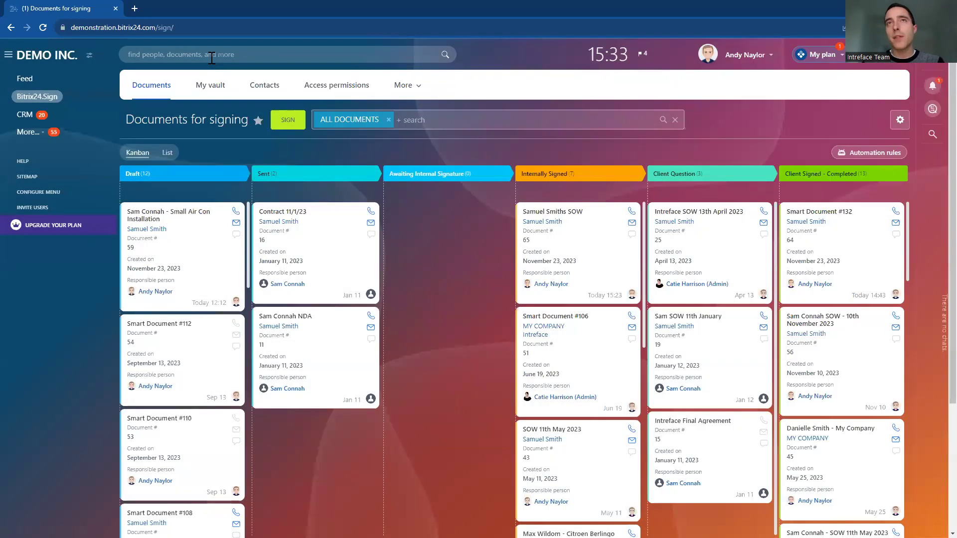
click(570, 209)
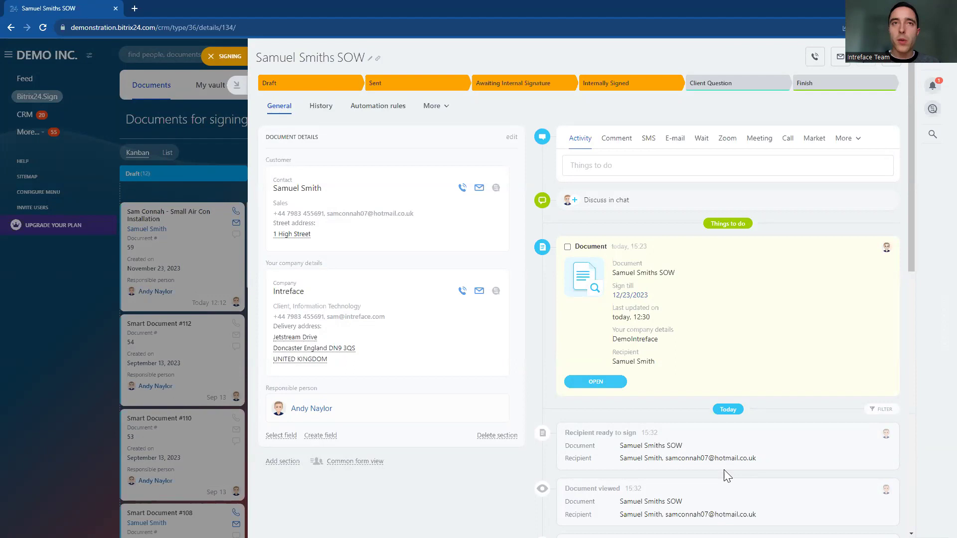
click(211, 58)
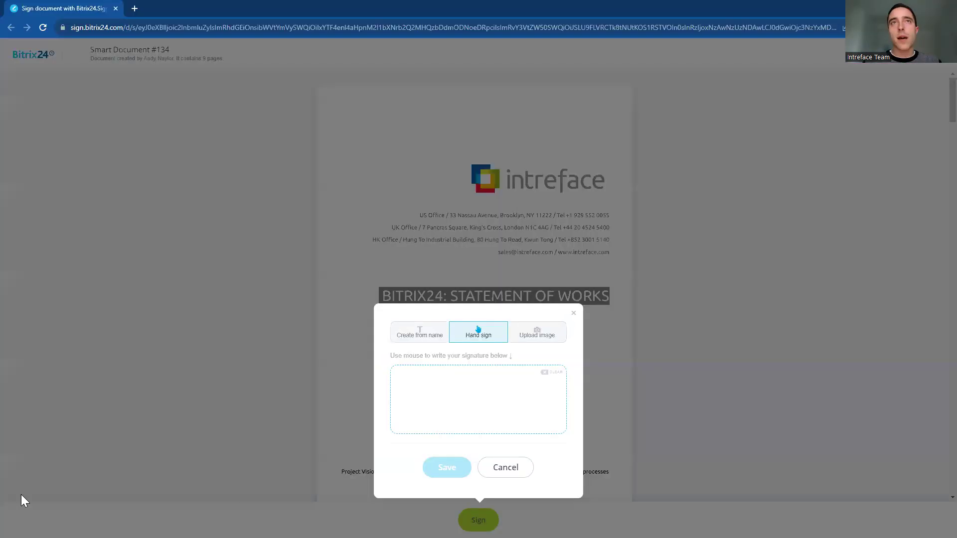
Draw the client's signature in two strokes and save it to sign the document
drag(426, 393, 480, 372)
mouse_move(476, 415)
mouse_down()
mouse_move(433, 419)
mouse_move(515, 409)
mouse_up()
click(451, 466)
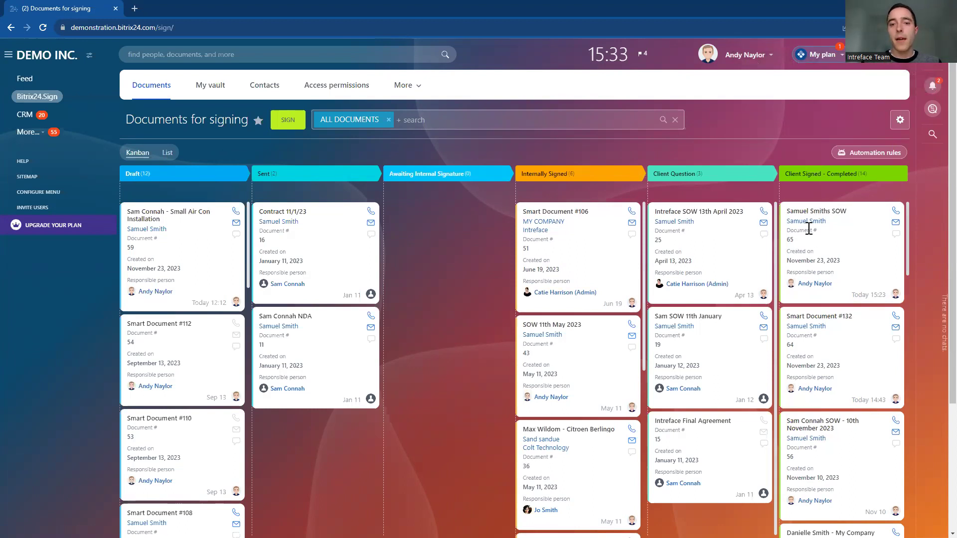
click(836, 214)
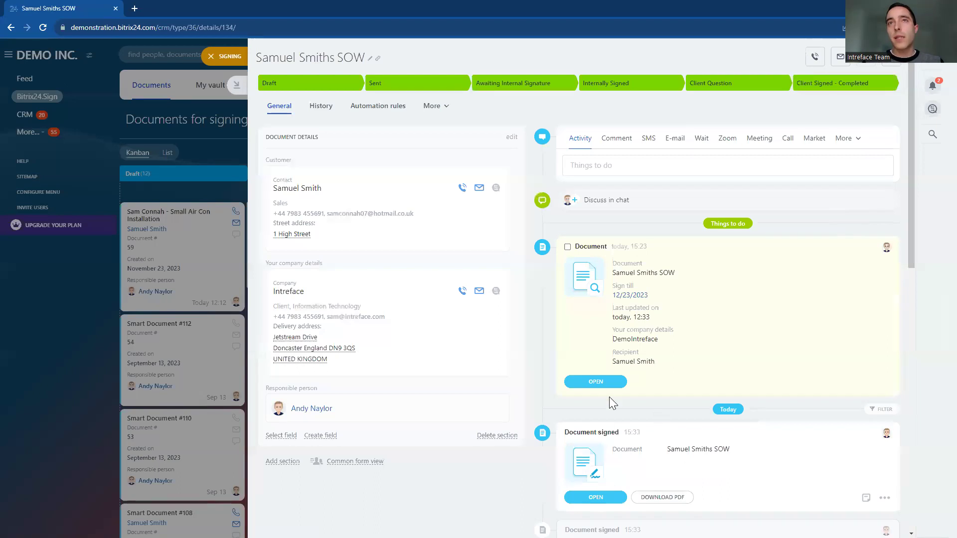
click(600, 384)
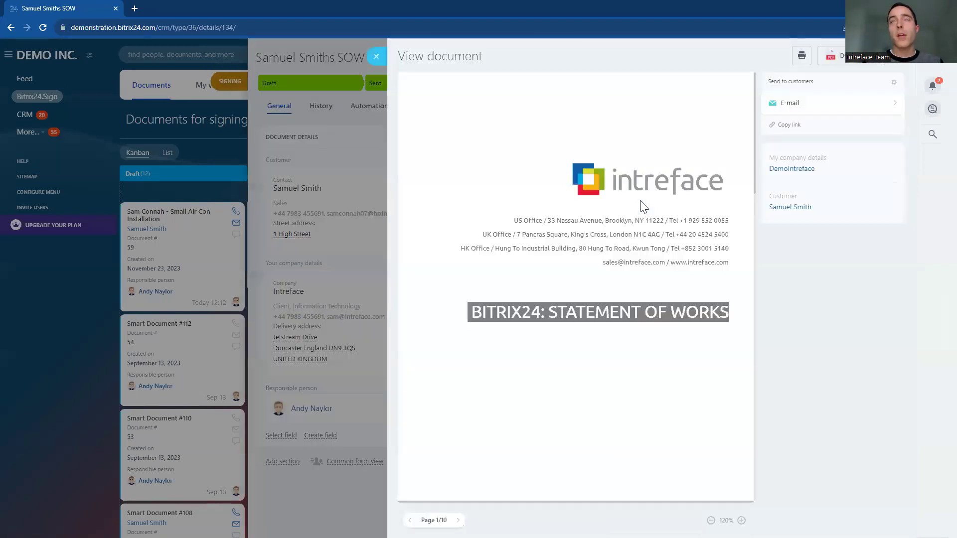
drag(755, 107, 752, 486)
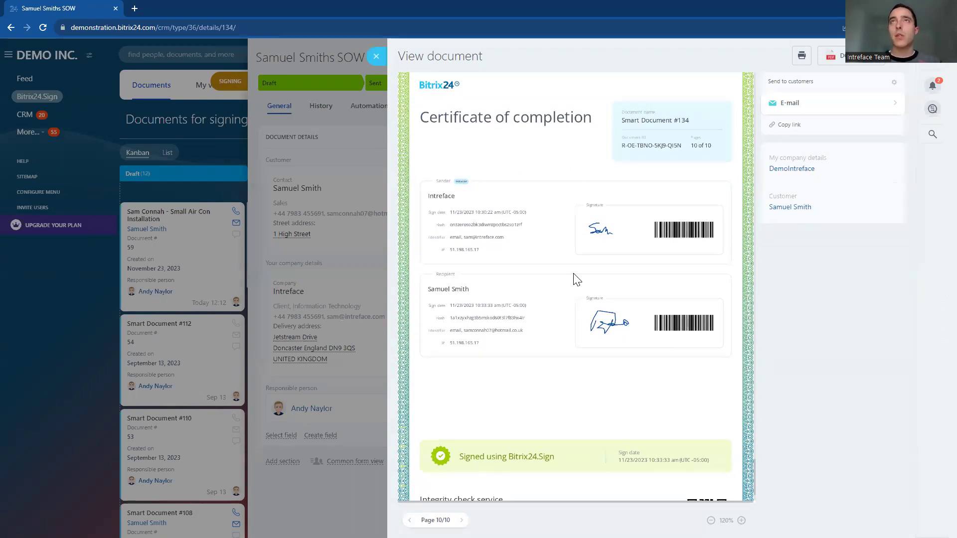
click(376, 56)
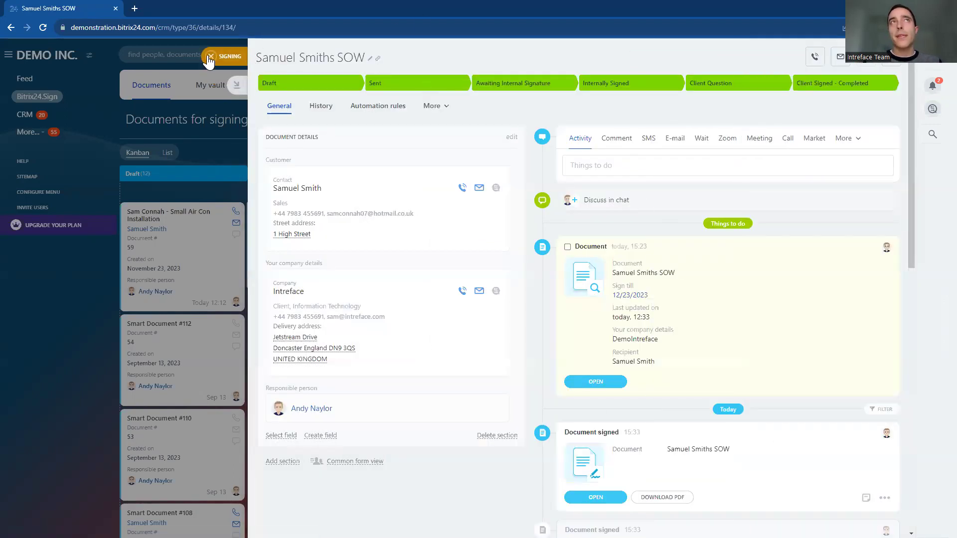
click(211, 56)
click(933, 89)
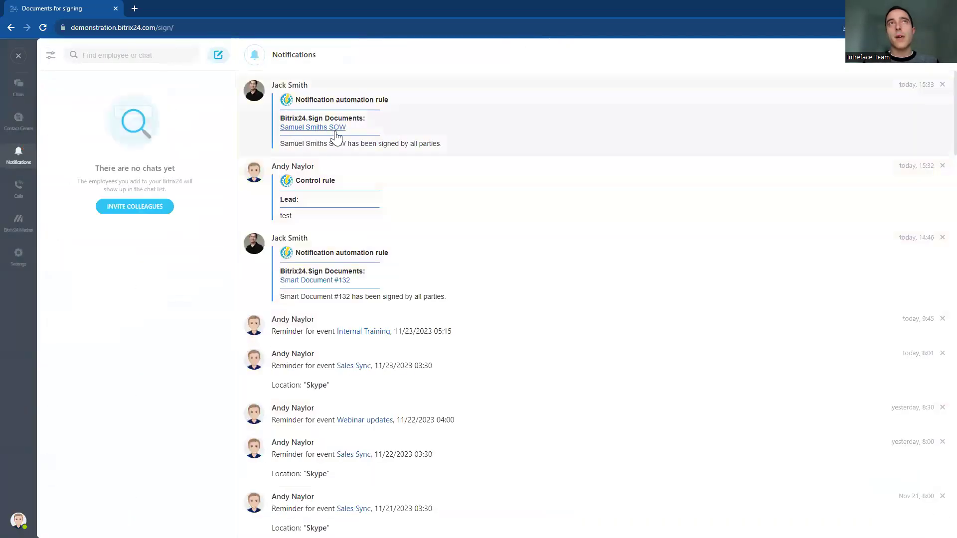
mouse_move(445, 145)
mouse_down()
mouse_move(280, 146)
mouse_move(289, 99)
mouse_move(429, 144)
mouse_up()
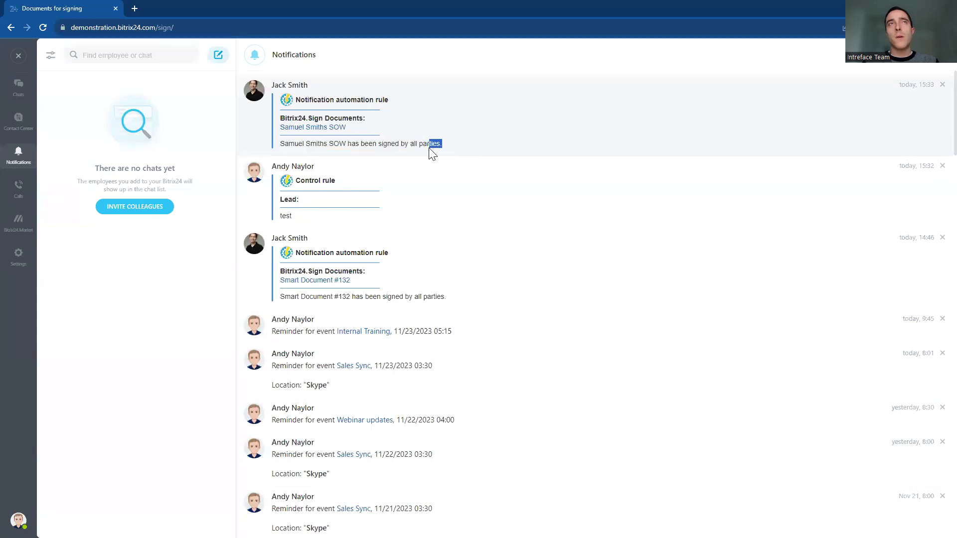
click(19, 56)
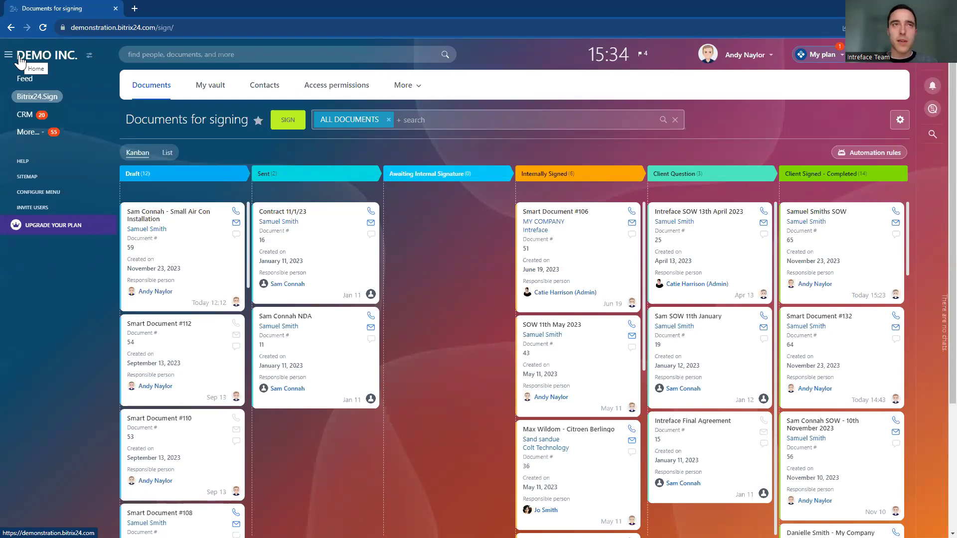
click(23, 116)
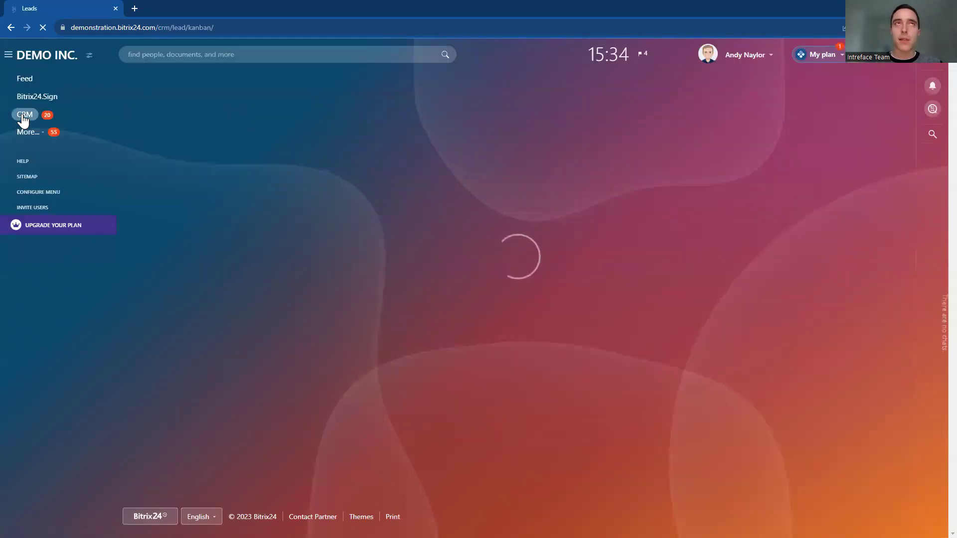
click(185, 86)
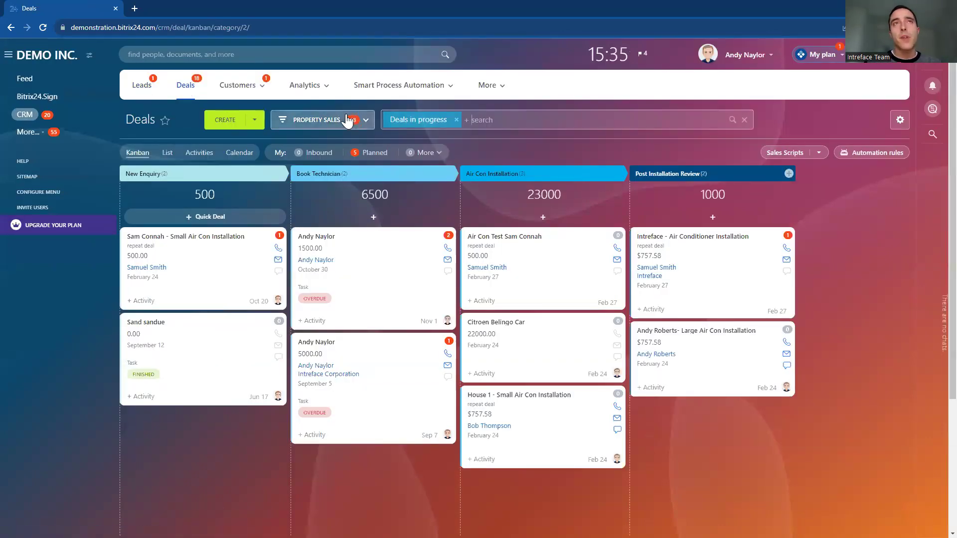
click(229, 238)
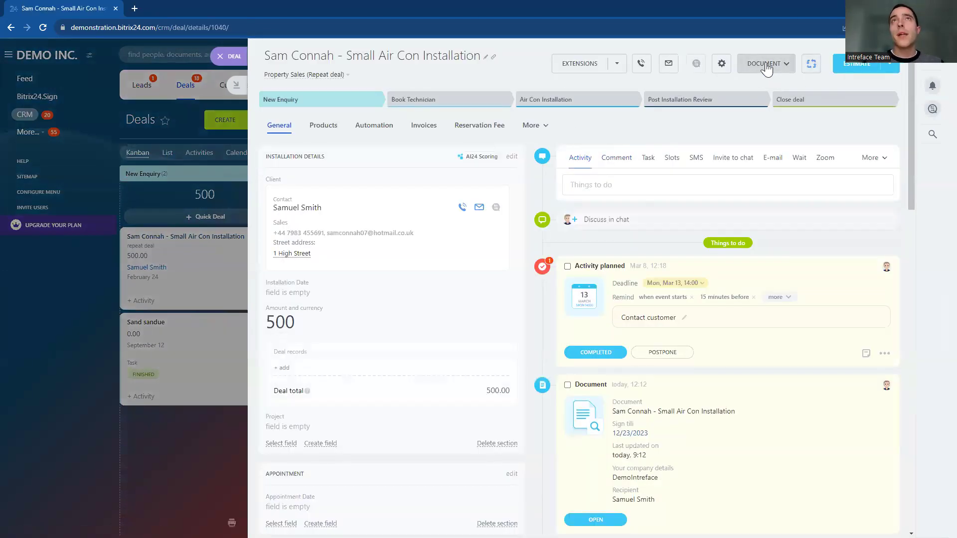
click(766, 67)
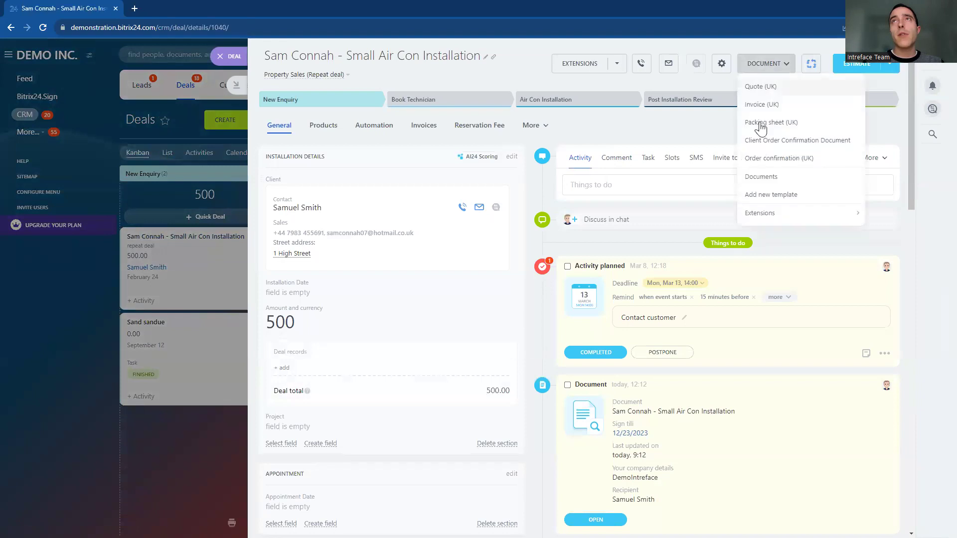
click(780, 159)
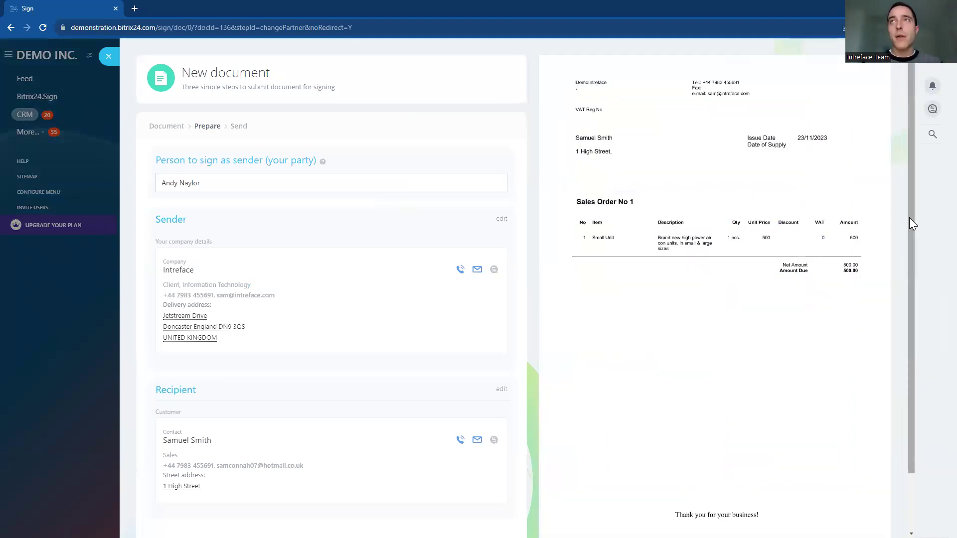
Add a Recipient Signature field and position it below the sales order totals
drag(908, 263, 909, 297)
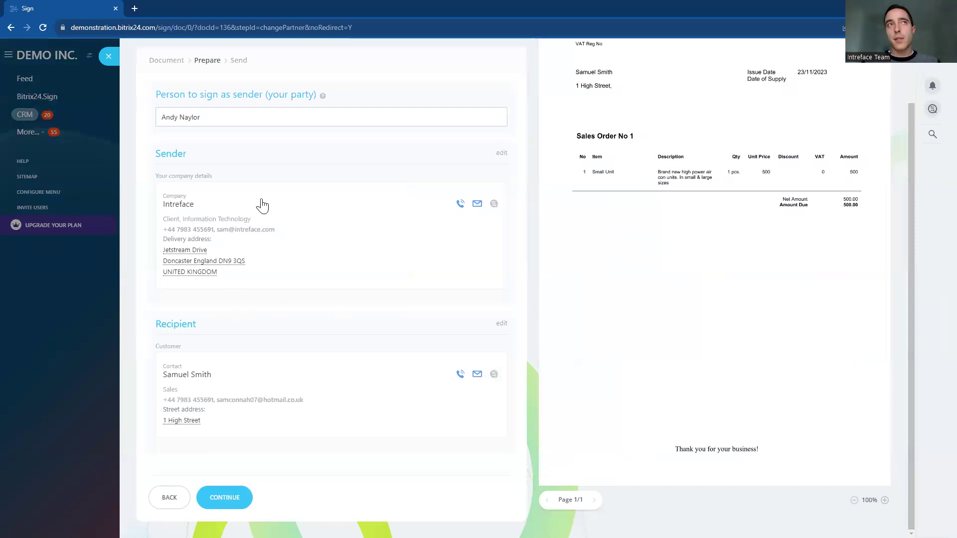
click(246, 489)
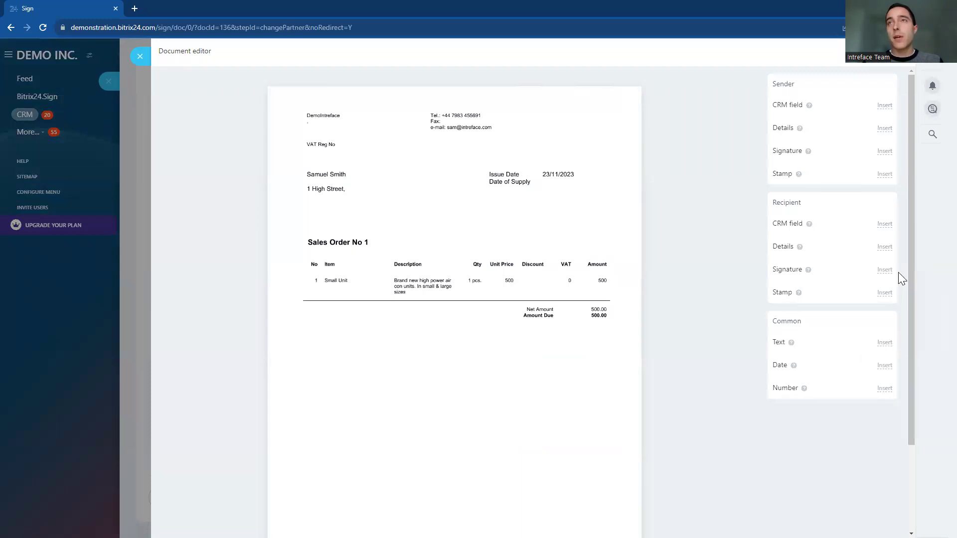
click(884, 270)
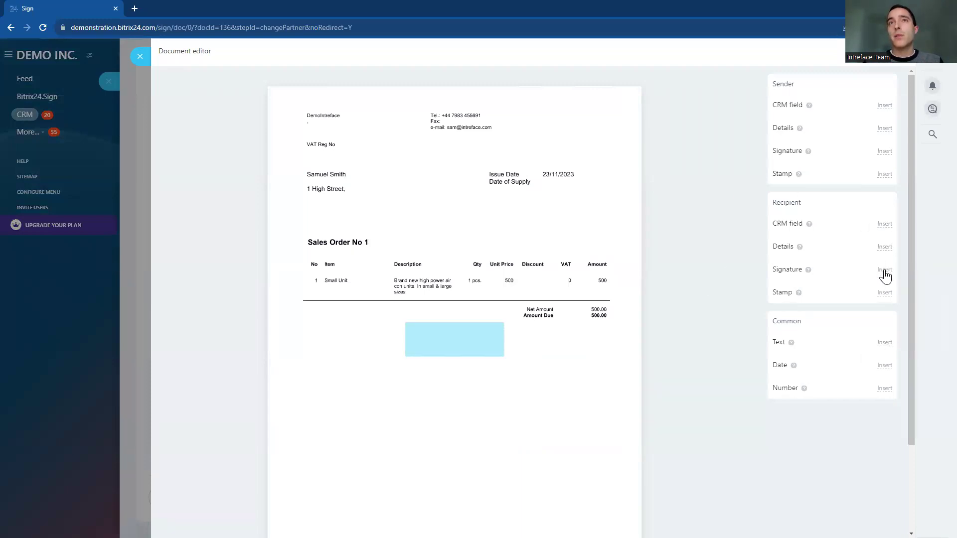
mouse_move(404, 324)
mouse_down()
mouse_move(340, 366)
mouse_move(300, 371)
mouse_move(307, 379)
mouse_up()
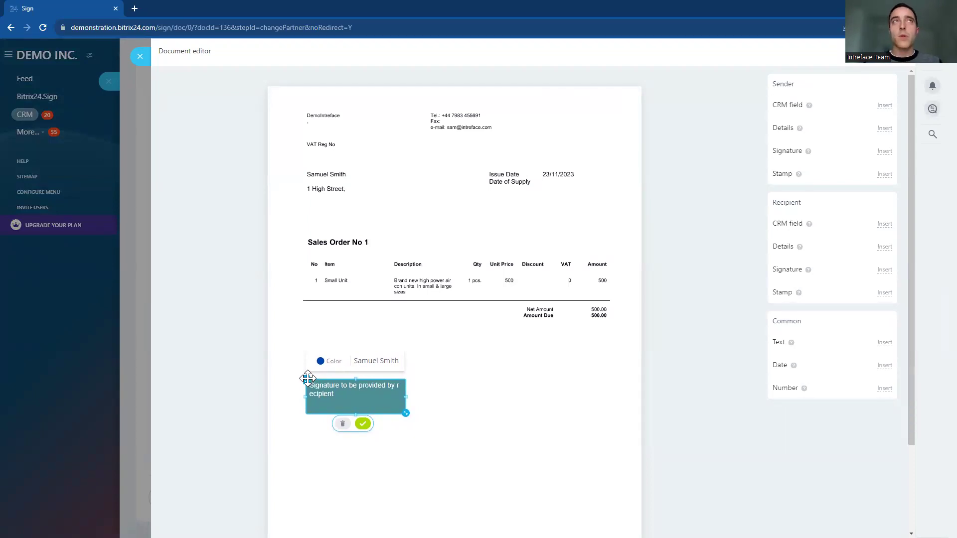
Close the editor, signing wizard, Order confirmation document and deal to return to the deals board
click(140, 56)
click(109, 56)
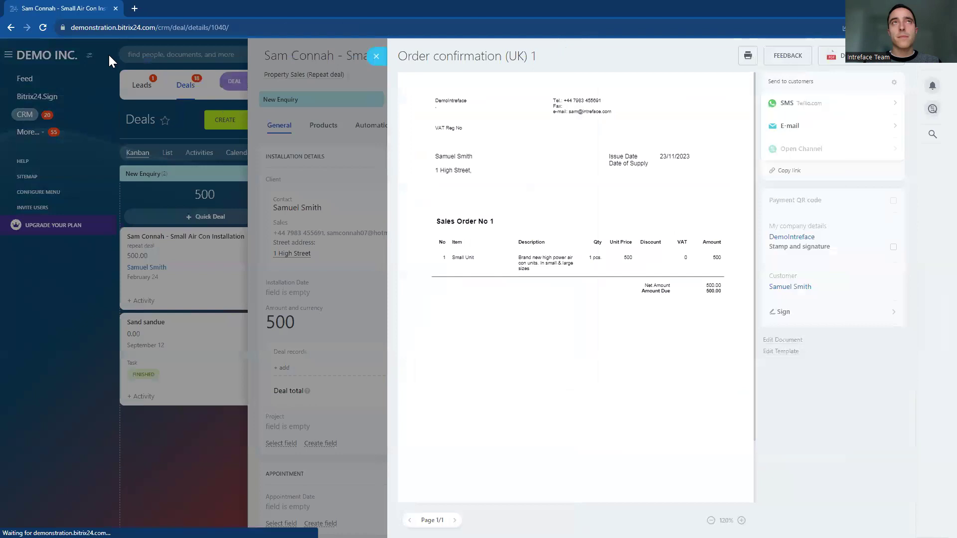
click(377, 56)
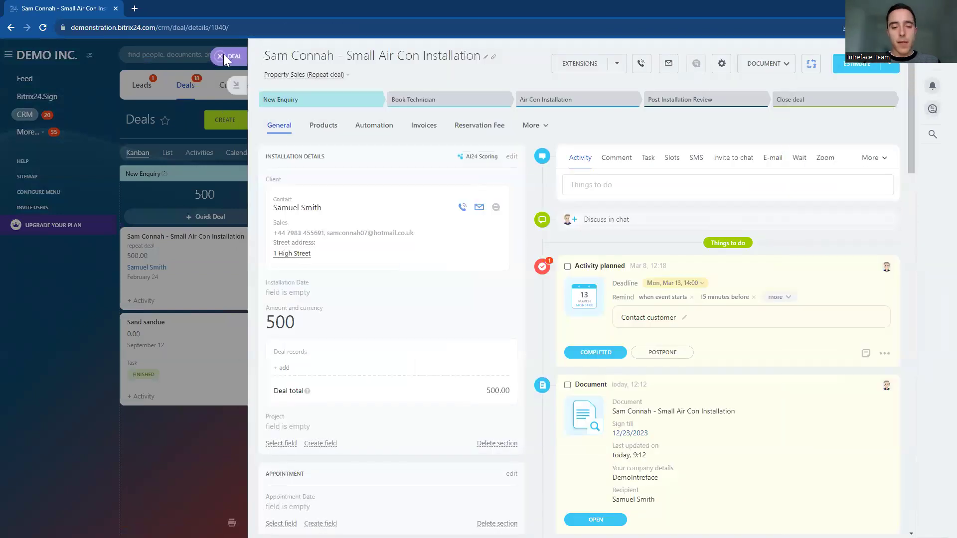
click(223, 56)
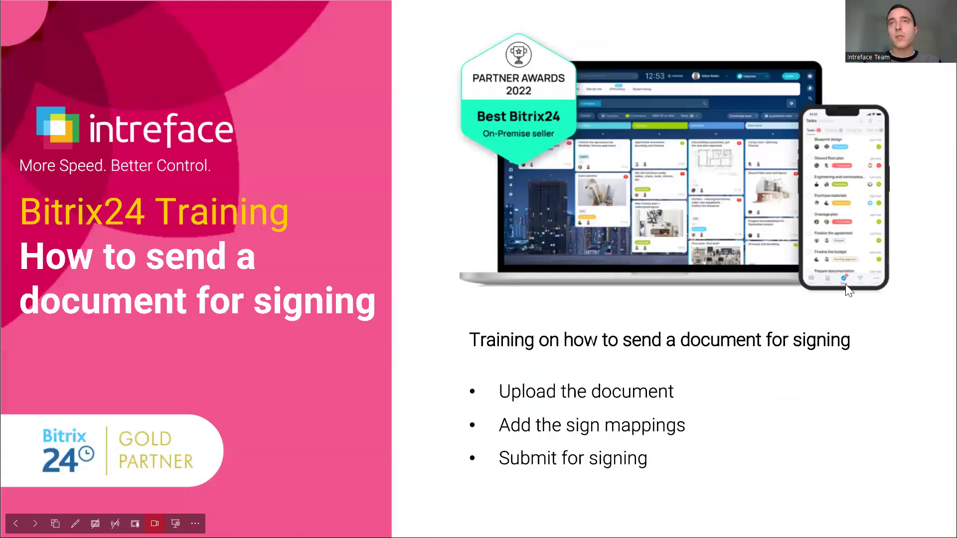
Advance the PowerPoint deck to the closing "Any questions?" thank-you slide
key(Right)
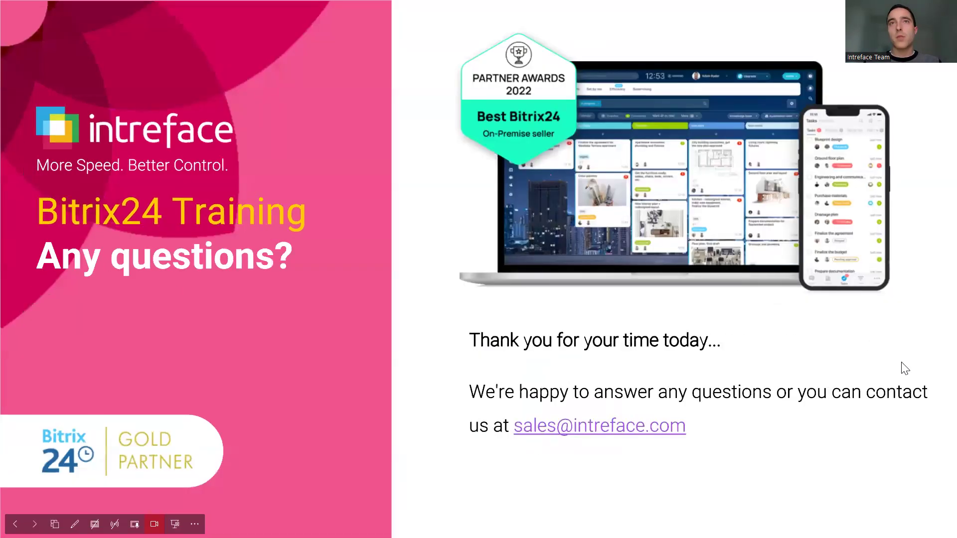